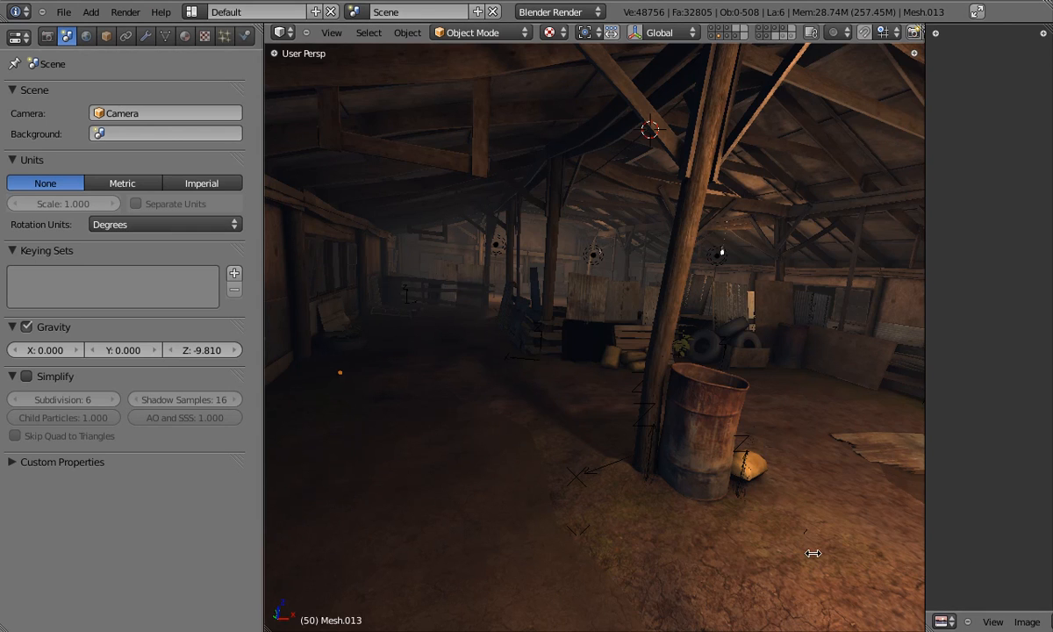
# Widen the empty image editor area and switch it to a Text Editor.
pyautogui.moveTo(822, 548); pyautogui.dragTo(825, 549)
pyautogui.click(836, 622)
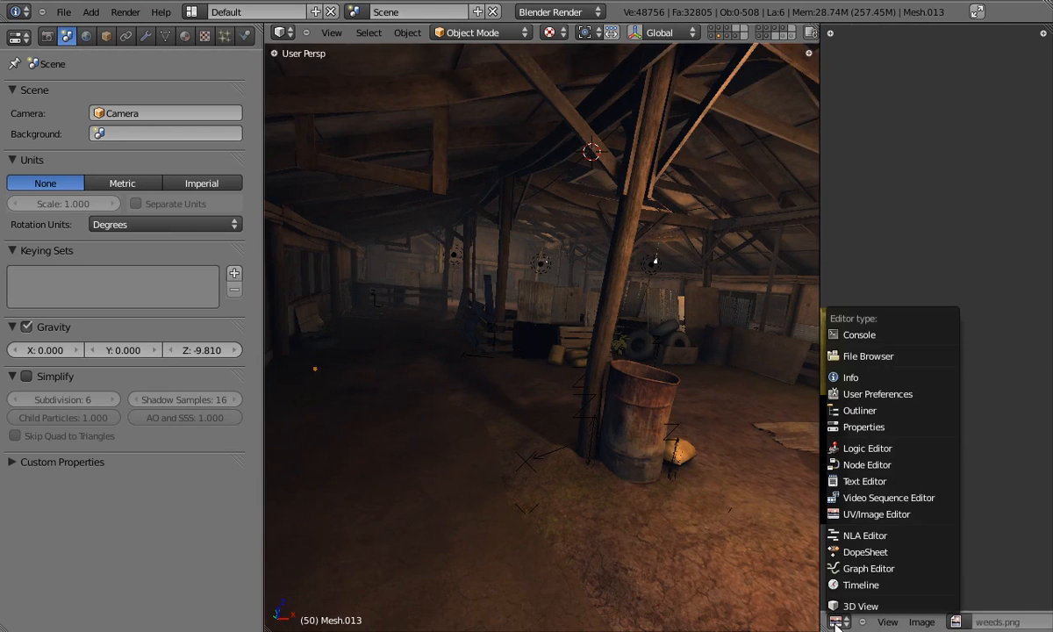
pyautogui.click(867, 484)
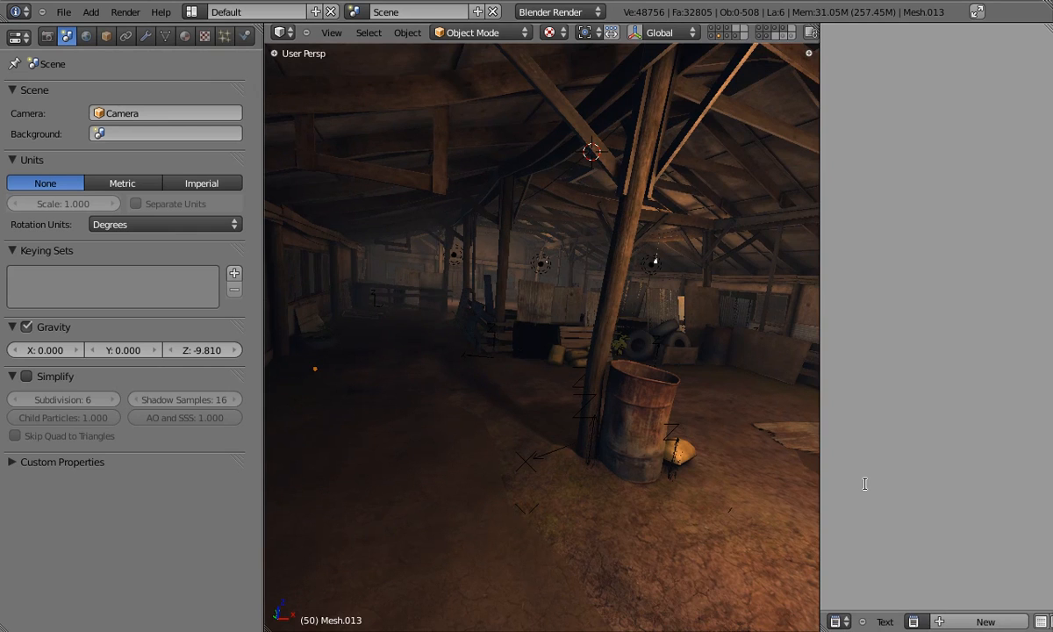
# Select all four script files in the tutorial\scripts folder, open them, and check the list of loaded texts.
pyautogui.click(886, 622)
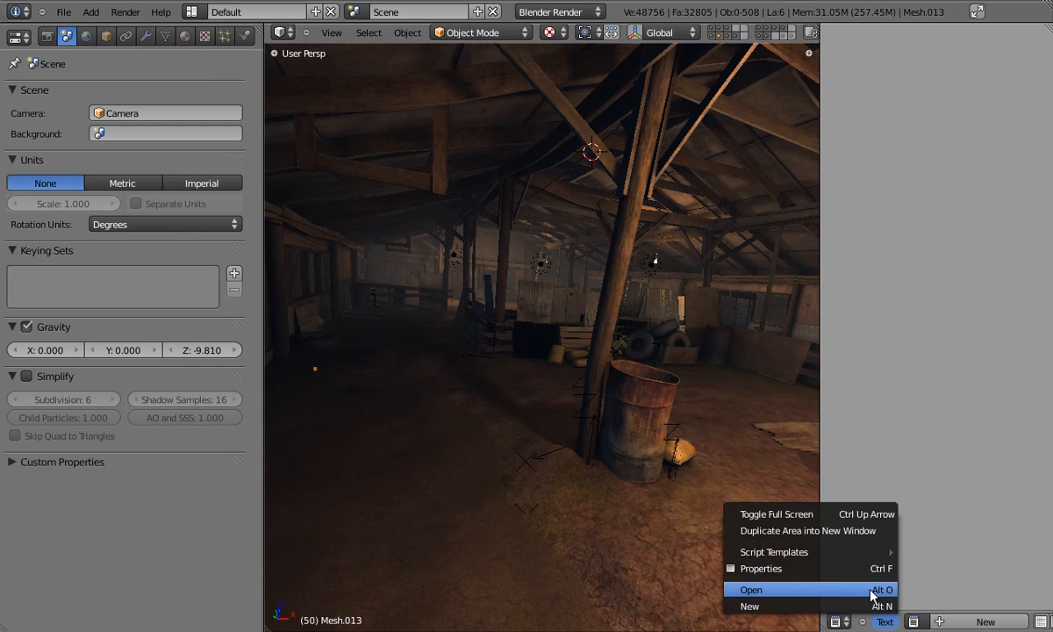
pyautogui.click(867, 592)
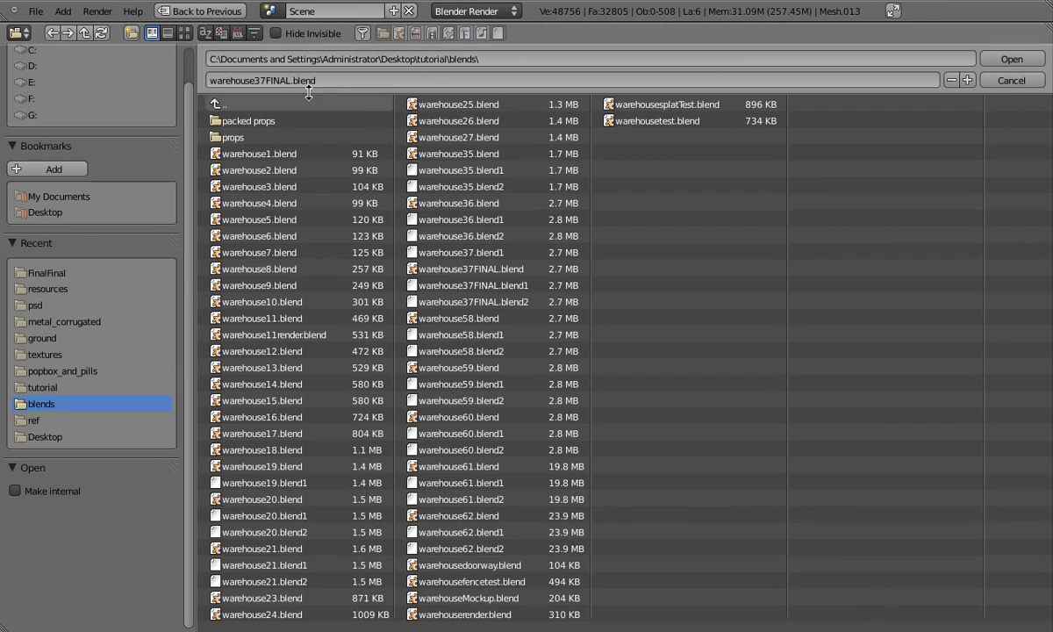
pyautogui.click(250, 105)
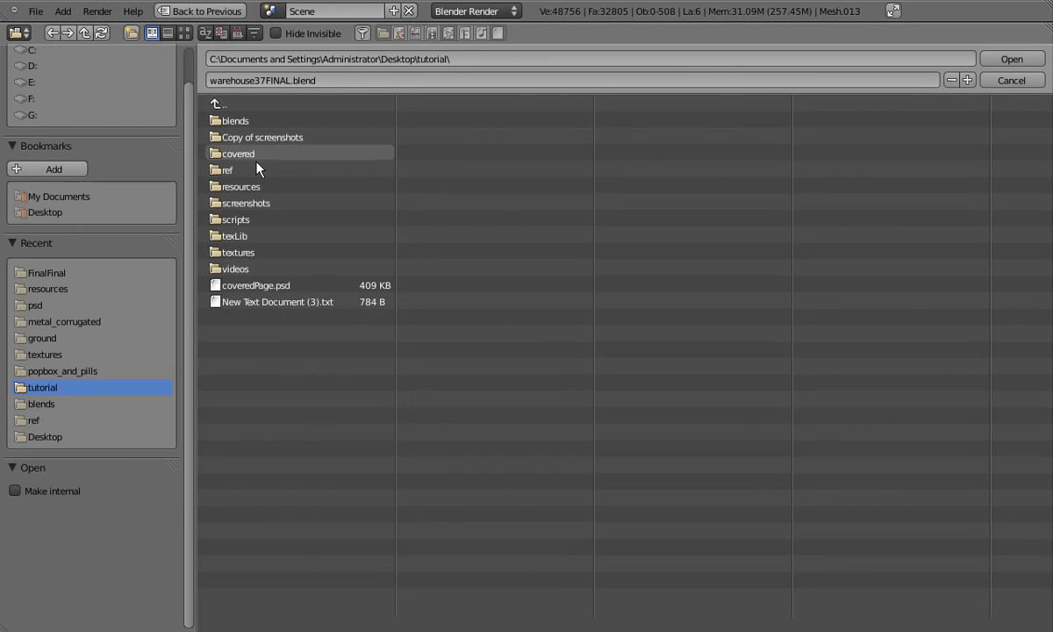
pyautogui.click(233, 218)
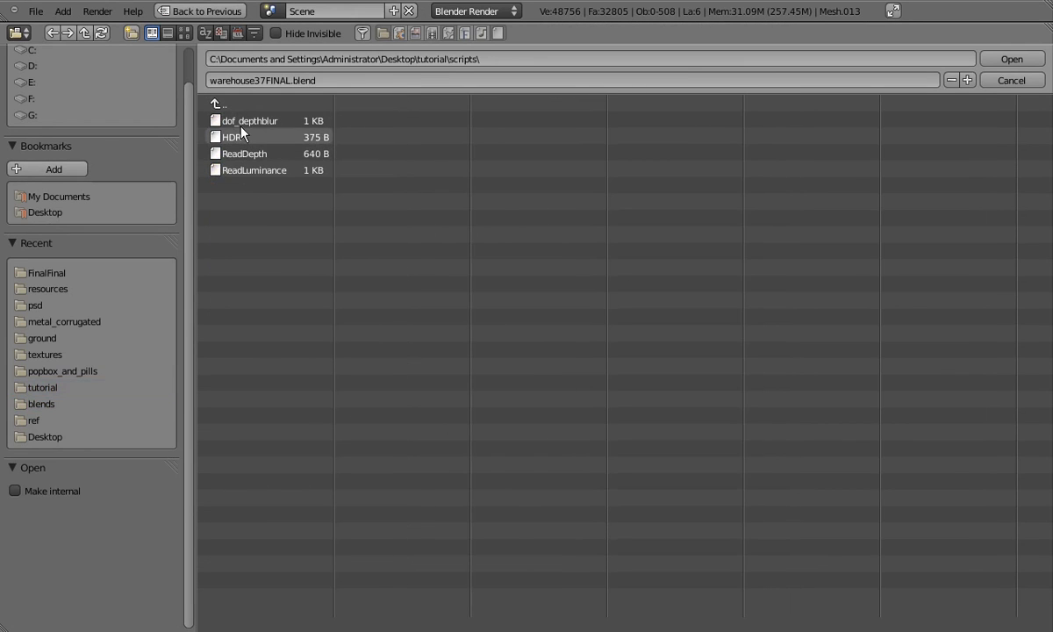
pyautogui.click(233, 123)
pyautogui.moveTo(235, 133); pyautogui.dragTo(537, 202)
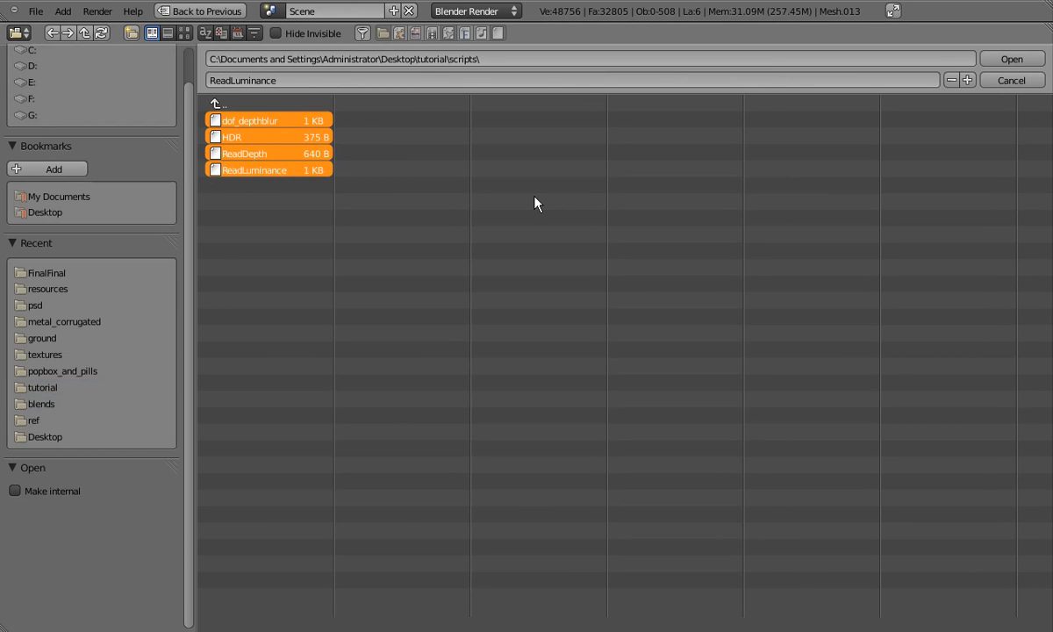
pyautogui.press('Return')
pyautogui.click(986, 622)
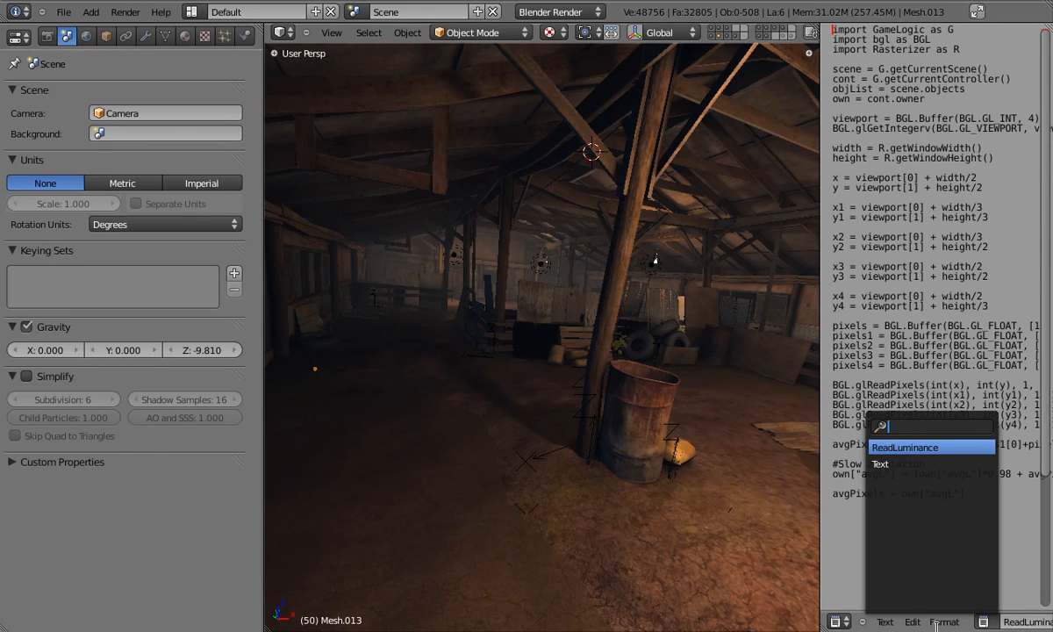
# Open the dof_depthblur script from the tutorial\scripts folder.
pyautogui.click(884, 621)
pyautogui.click(842, 589)
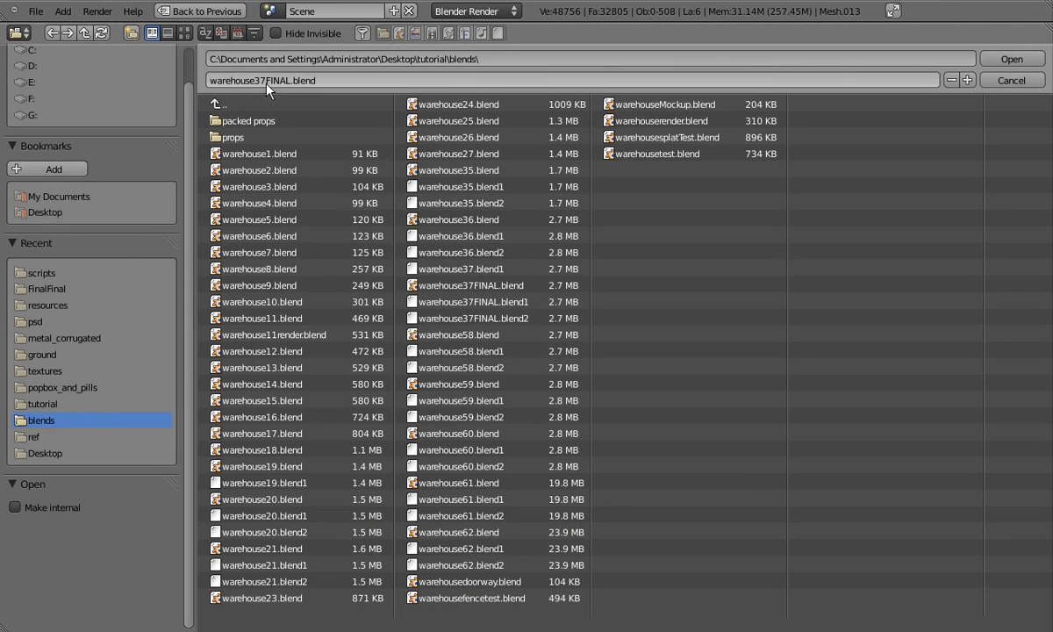
pyautogui.click(226, 104)
pyautogui.click(240, 222)
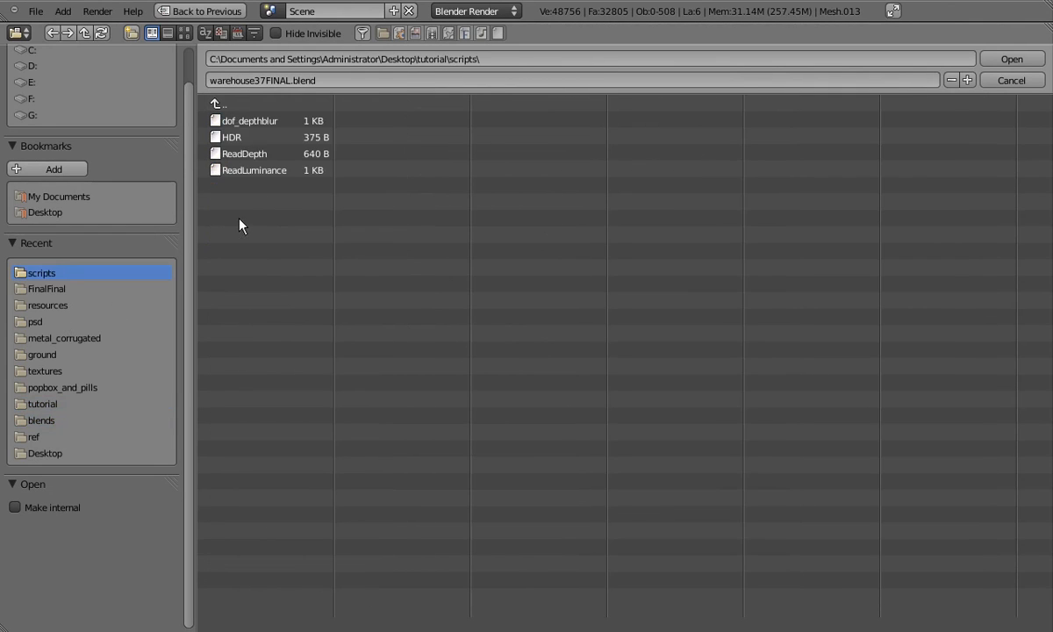
pyautogui.doubleClick(226, 119)
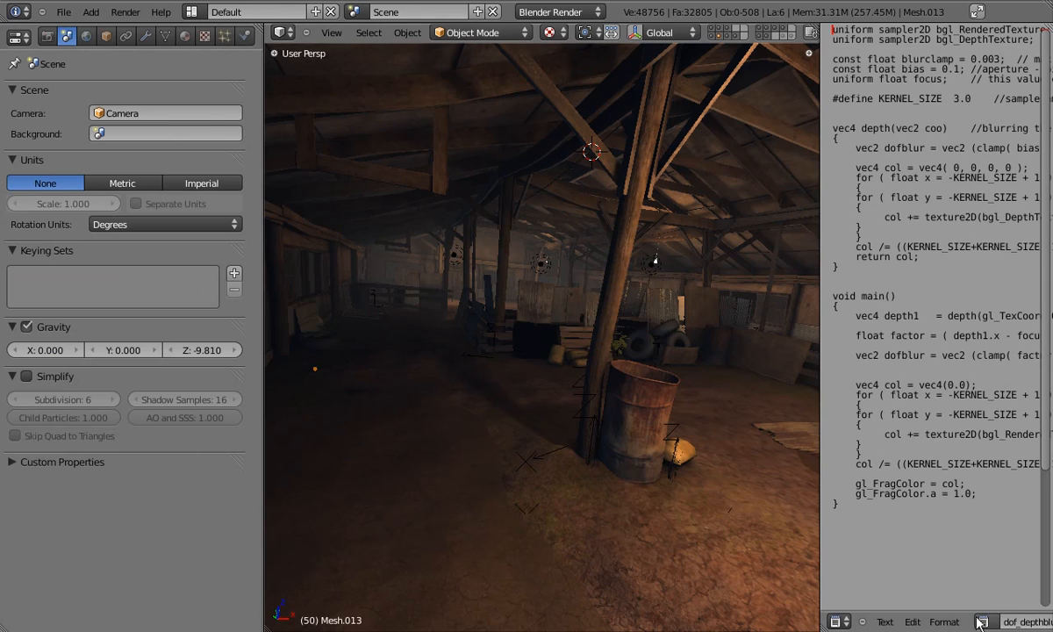
# Open the HDR script from the tutorial\scripts folder.
pyautogui.click(885, 623)
pyautogui.click(832, 587)
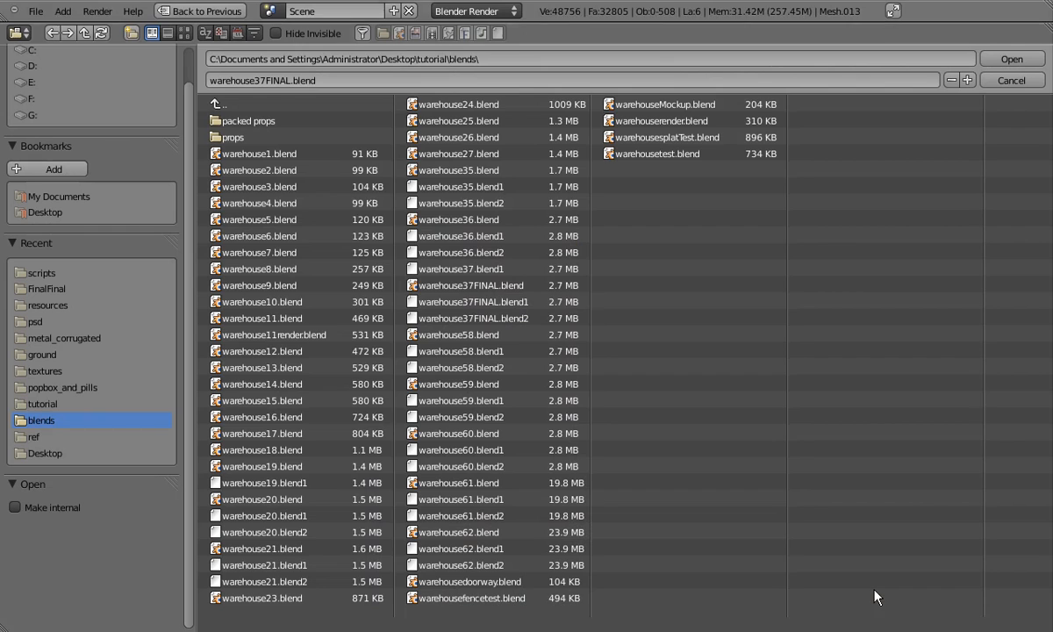
pyautogui.click(220, 106)
pyautogui.click(230, 219)
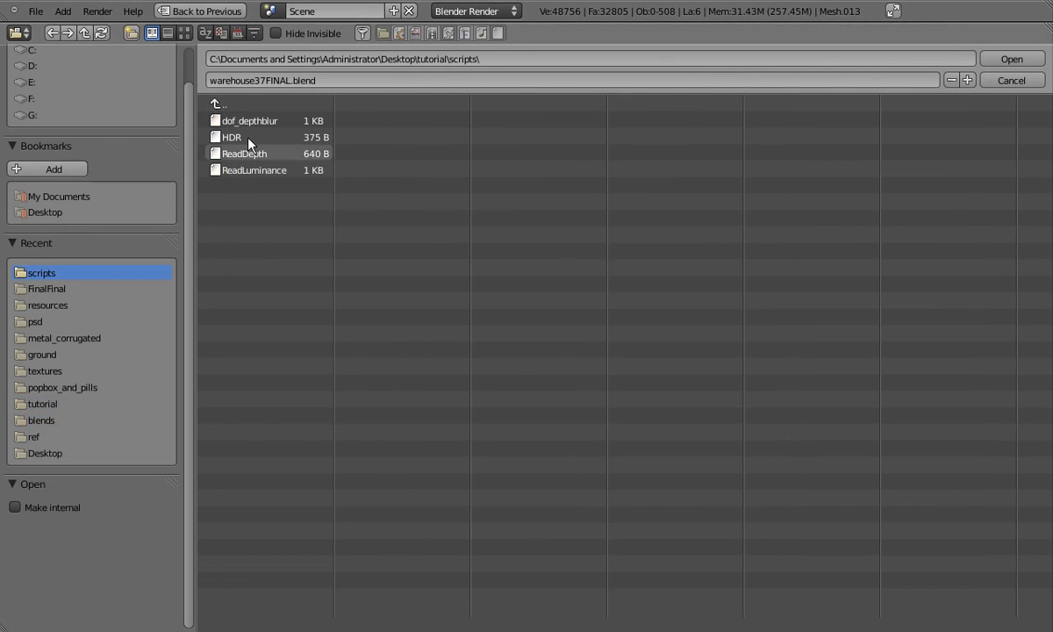
pyautogui.doubleClick(233, 139)
pyautogui.click(984, 621)
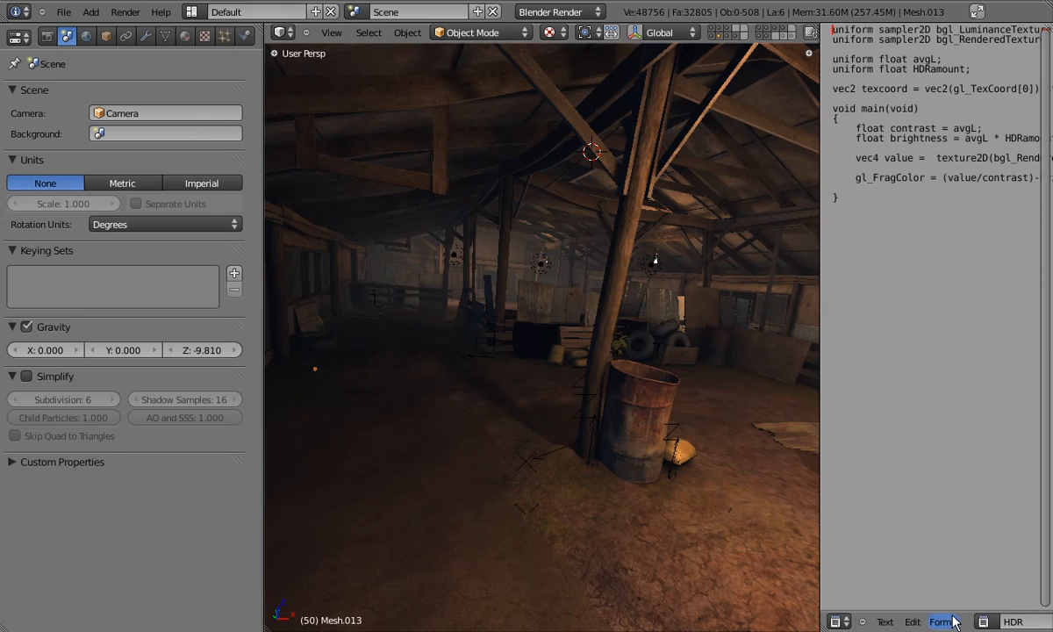
# Open the ReadDepth script from the tutorial\scripts folder and narrow the text editor to a thin strip.
pyautogui.click(884, 623)
pyautogui.click(816, 587)
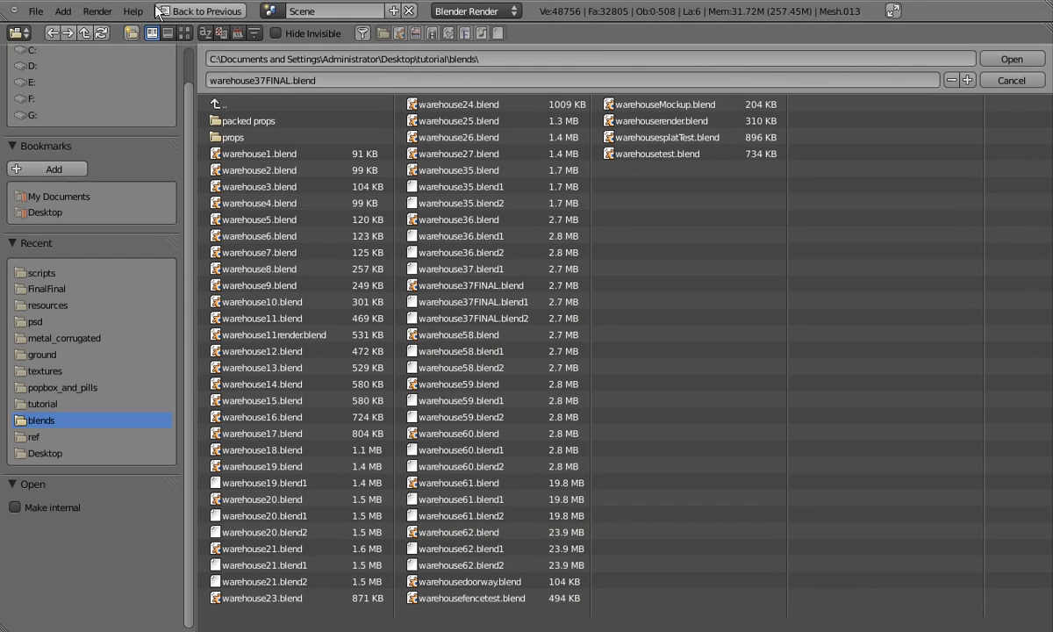
pyautogui.click(219, 104)
pyautogui.click(230, 219)
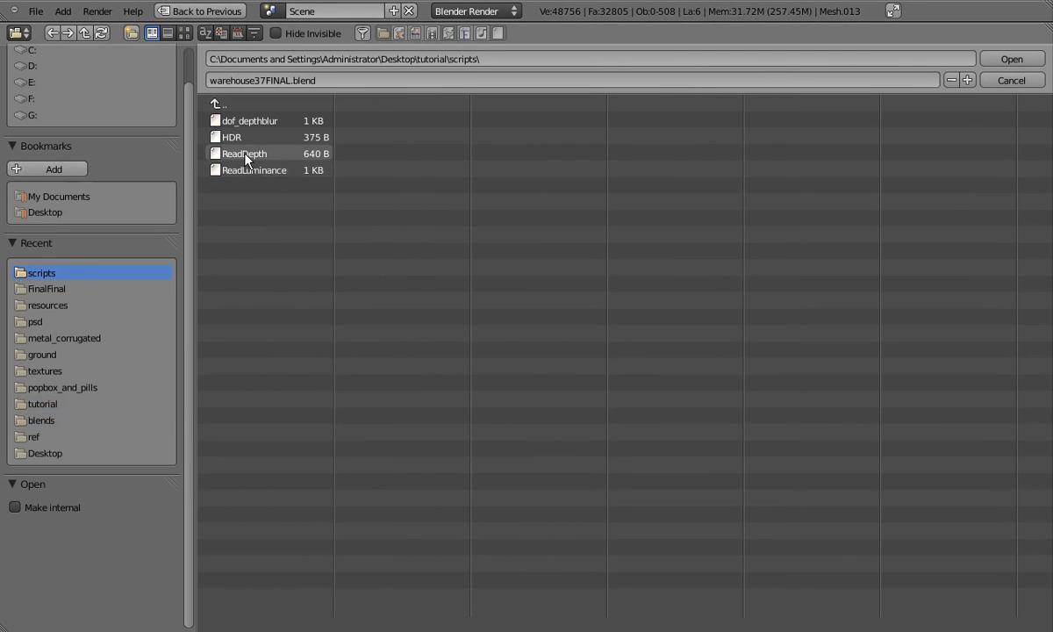
pyautogui.doubleClick(242, 156)
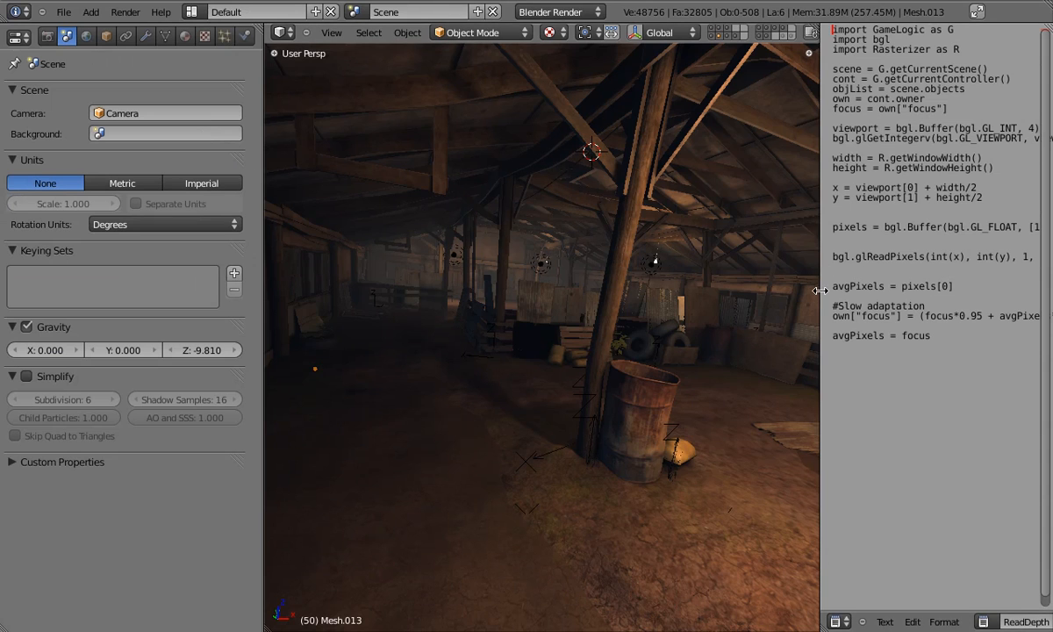
pyautogui.moveTo(822, 274); pyautogui.dragTo(732, 268)
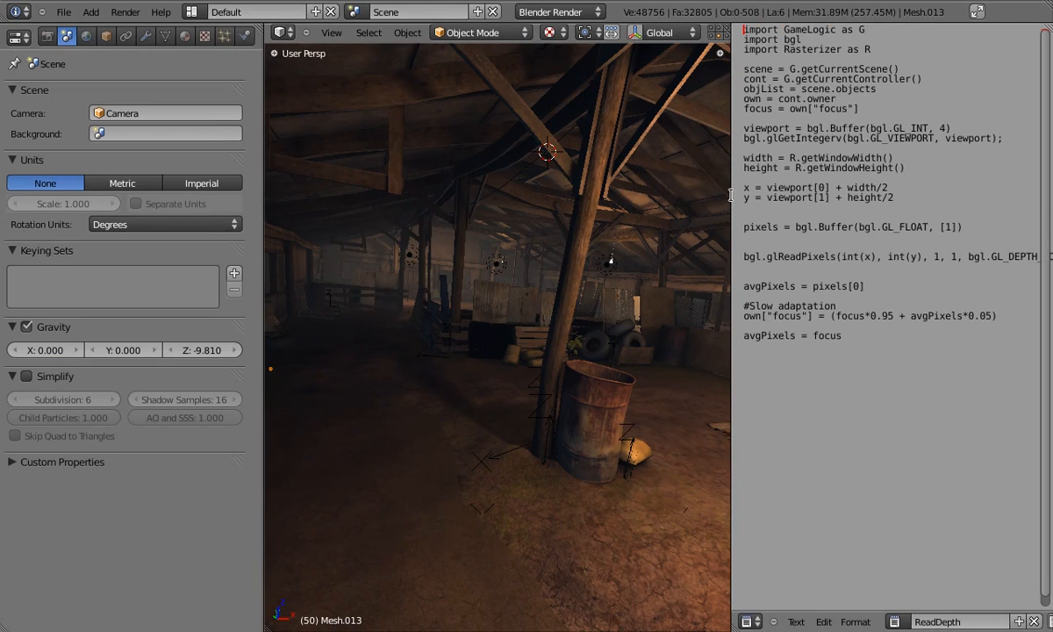
pyautogui.moveTo(730, 195); pyautogui.dragTo(1011, 198)
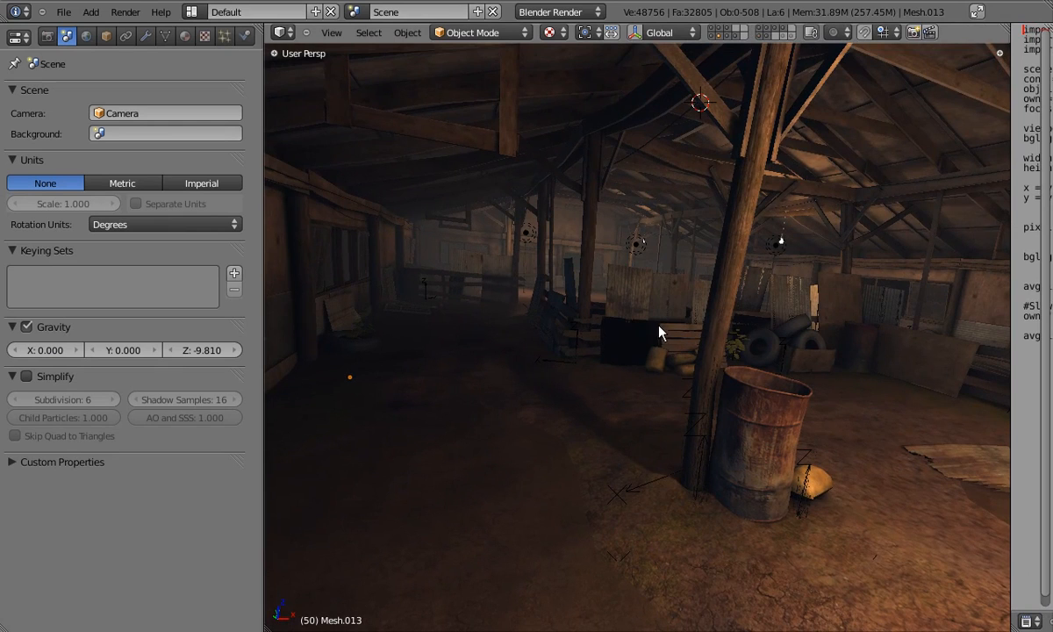
pyautogui.click(19, 38)
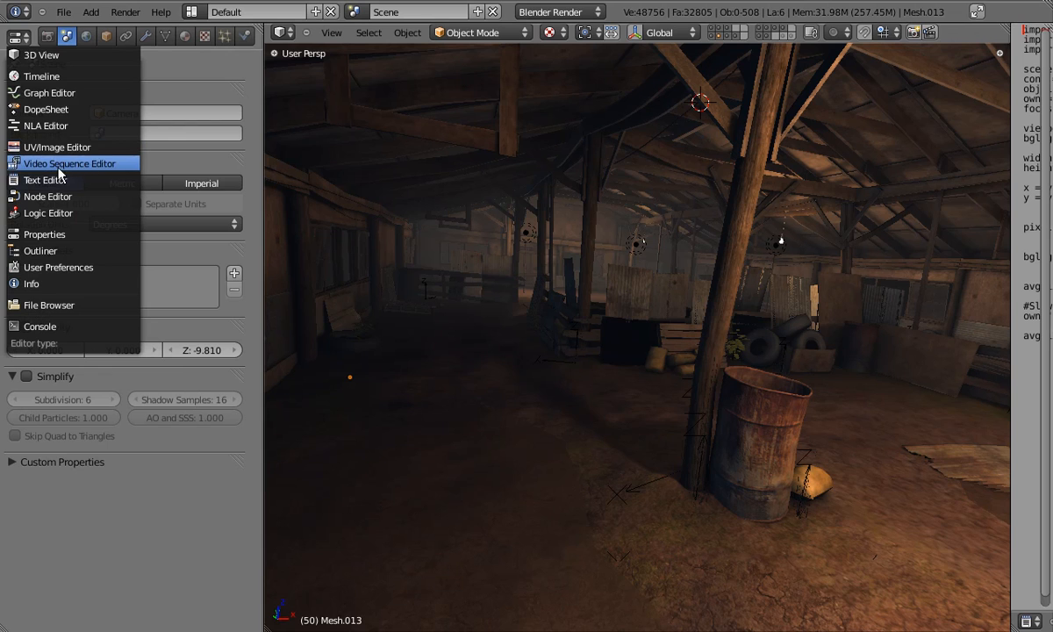
pyautogui.click(41, 213)
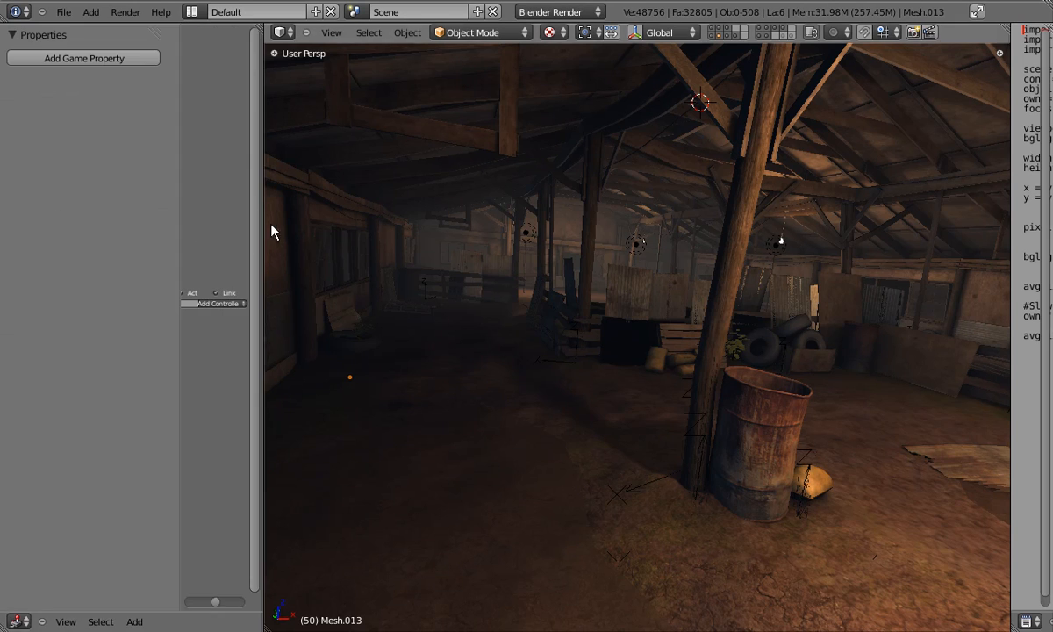
pyautogui.moveTo(264, 224)
pyautogui.mouseDown()
pyautogui.moveTo(422, 227)
pyautogui.moveTo(259, 222)
pyautogui.mouseUp()
pyautogui.click(18, 620)
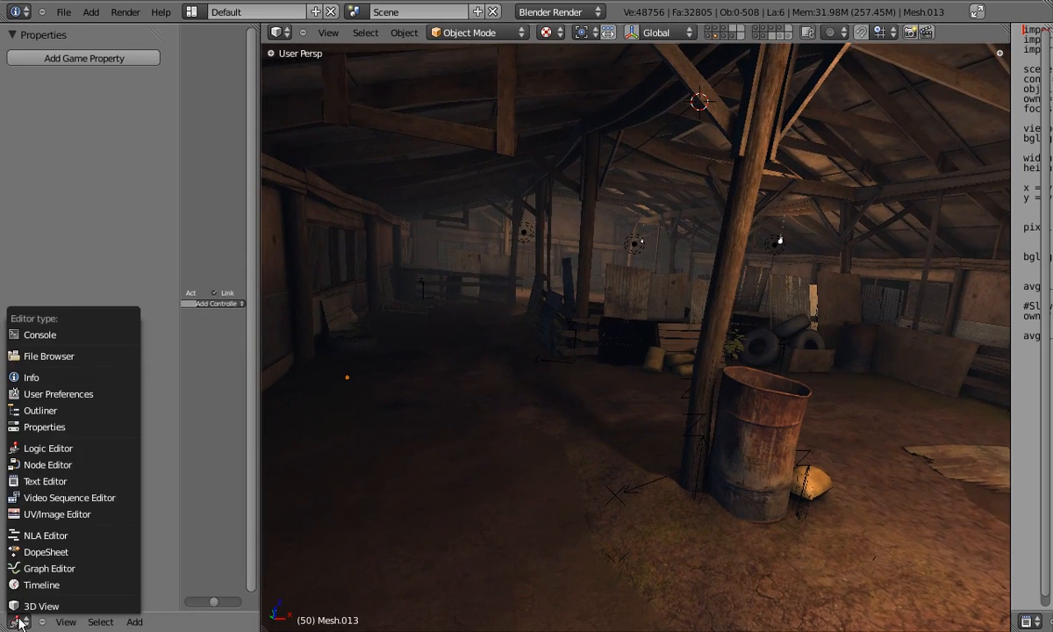
pyautogui.click(64, 427)
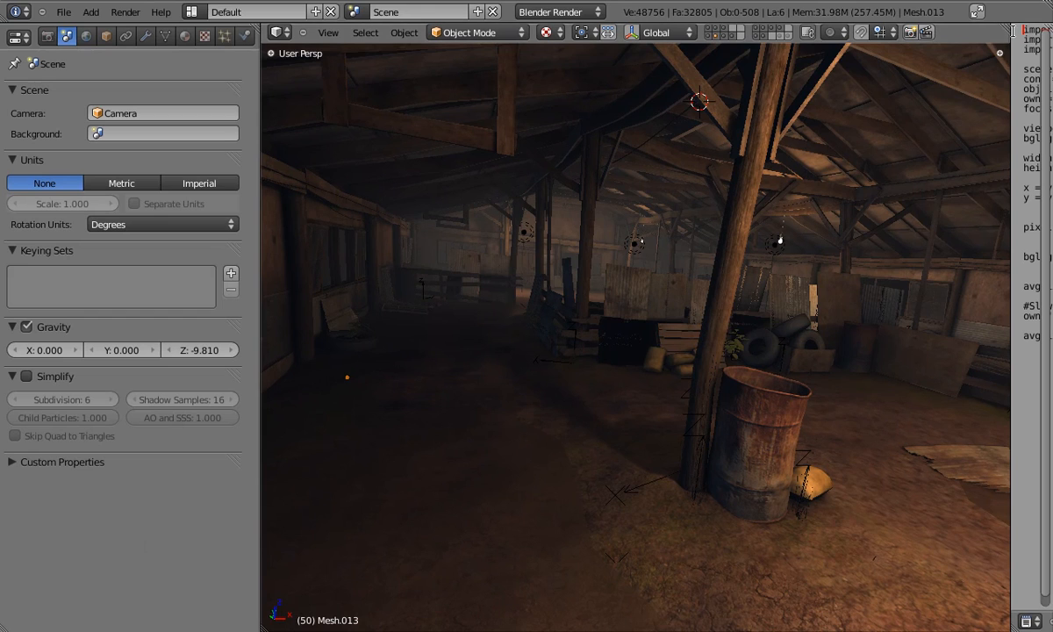
# Widen the 3D view by narrowing the properties area, and split off its lower part as a Logic Editor.
pyautogui.moveTo(1011, 26); pyautogui.dragTo(966, 463)
pyautogui.moveTo(261, 337); pyautogui.dragTo(95, 352)
pyautogui.click(72, 473)
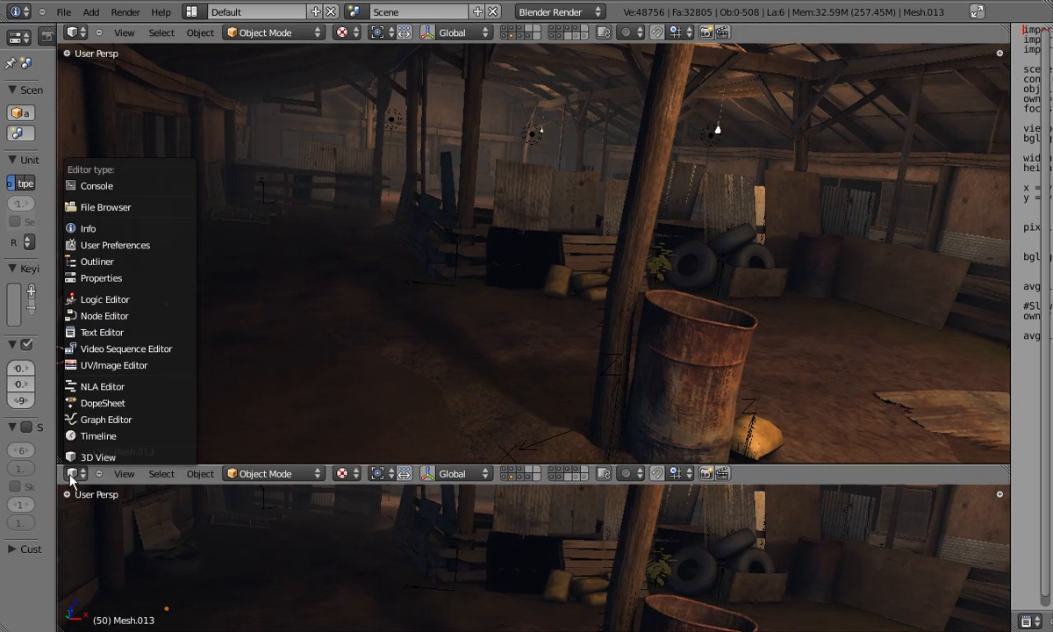
pyautogui.click(113, 300)
pyautogui.moveTo(364, 463); pyautogui.dragTo(364, 444)
pyautogui.scroll(2, 485, 505)
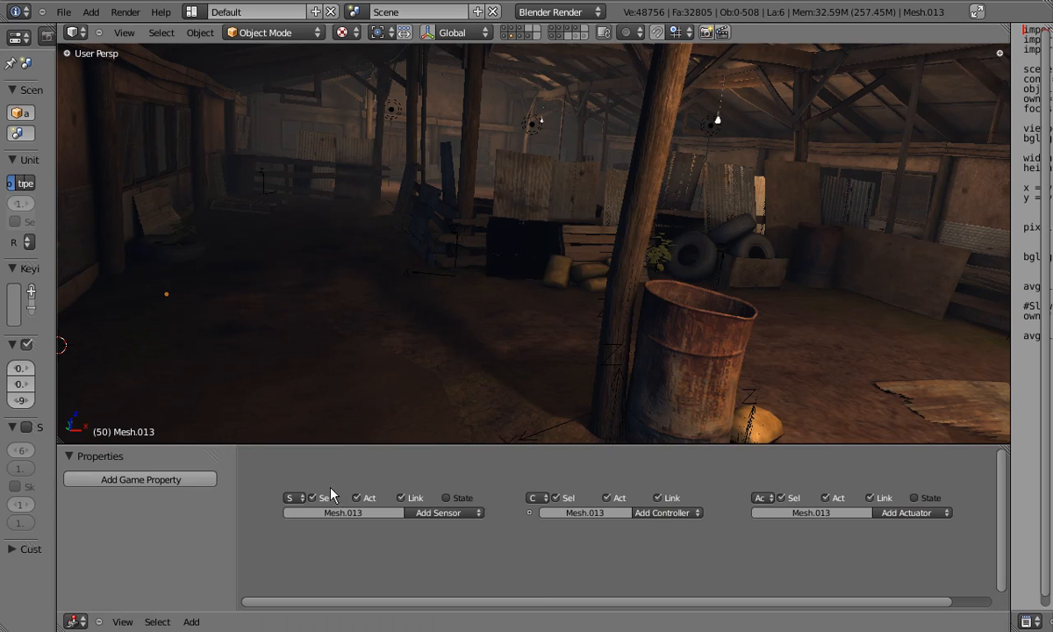
pyautogui.moveTo(869, 608)
pyautogui.mouseDown()
pyautogui.moveTo(848, 606)
pyautogui.moveTo(872, 604)
pyautogui.mouseUp()
pyautogui.moveTo(705, 509); pyautogui.dragTo(706, 499, button='middle')
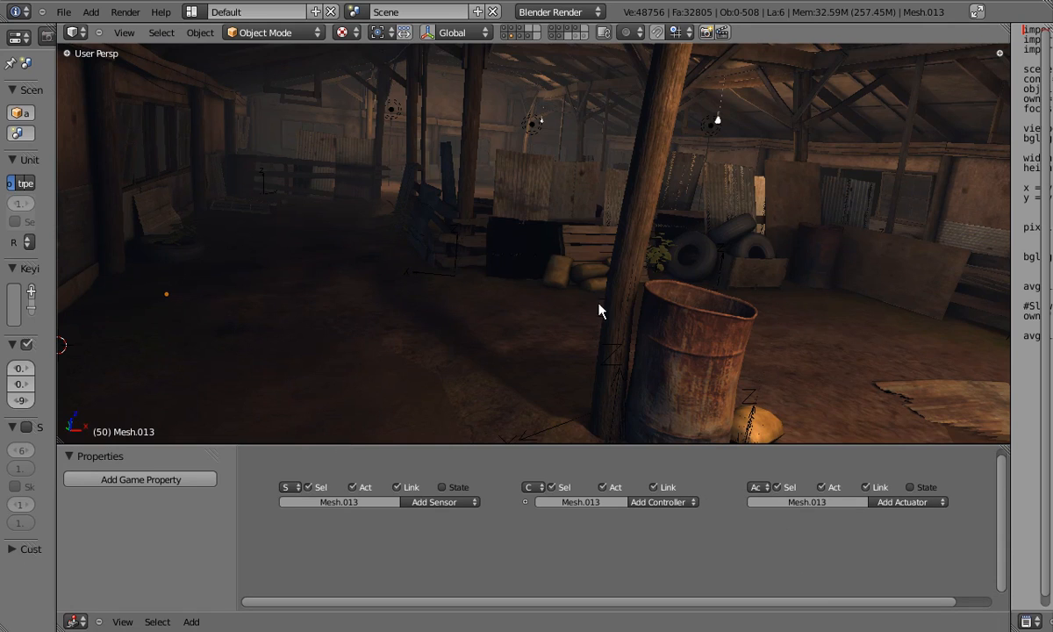
# Select the camera near the warehouse wall and look through it.
pyautogui.moveTo(598, 304); pyautogui.dragTo(564, 291, button='middle')
pyautogui.scroll(-1, 568, 284)
pyautogui.scroll(-5, 568, 284)
pyautogui.moveTo(646, 289); pyautogui.dragTo(132, 194, button='middle')
pyautogui.scroll(3, 632, 291)
pyautogui.moveTo(590, 251); pyautogui.dragTo(438, 285, button='middle')
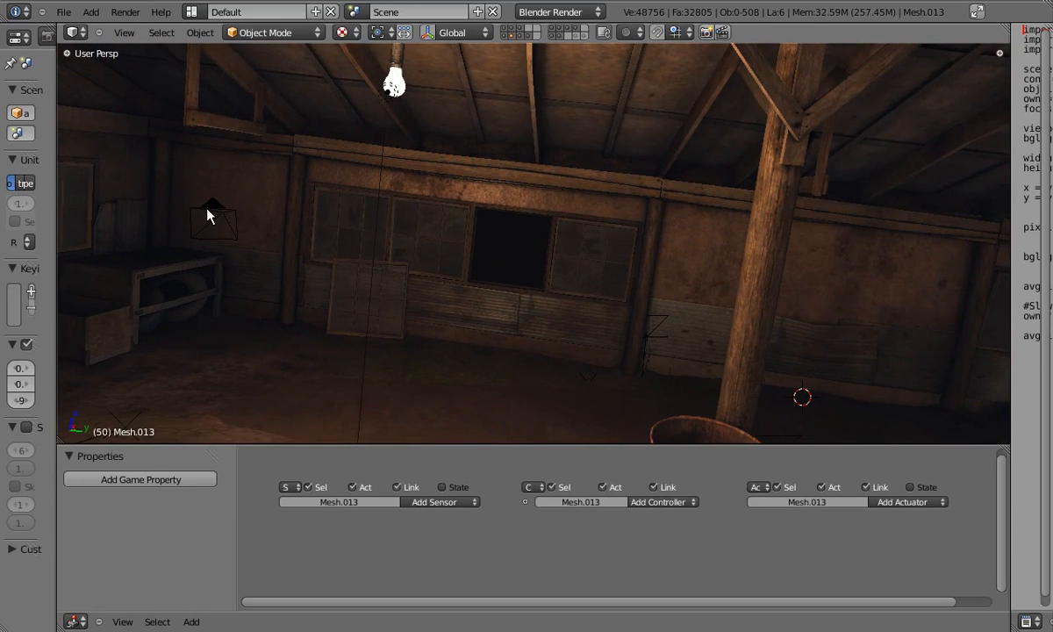
pyautogui.rightClick(211, 215)
pyautogui.press('KP_0')
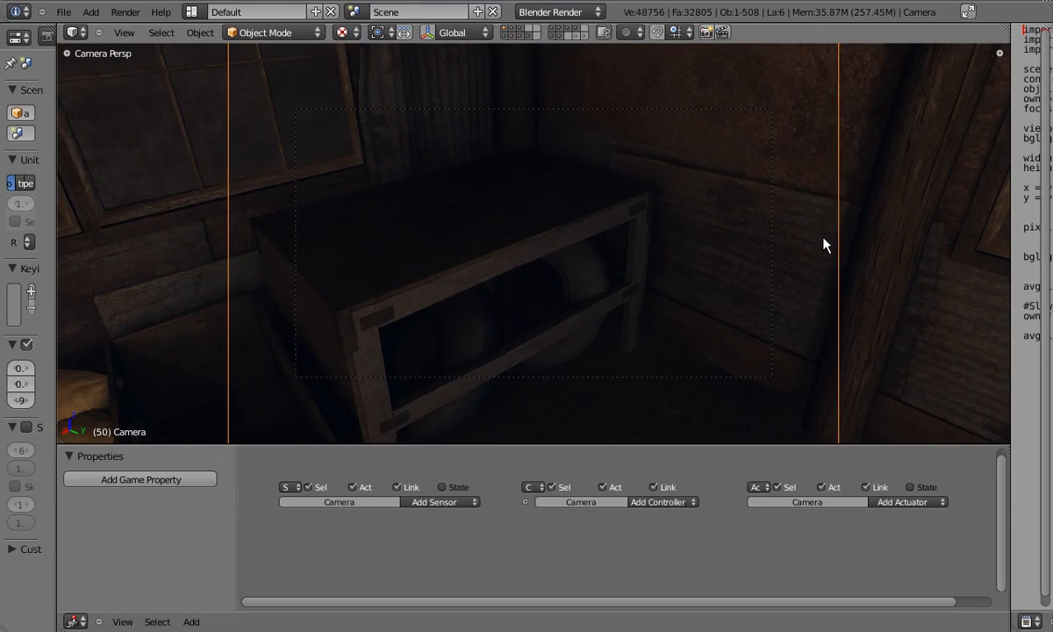
# Rotate the camera freely to face down the warehouse interior, and reposition it along its local Z axis and within the view.
pyautogui.press('r')
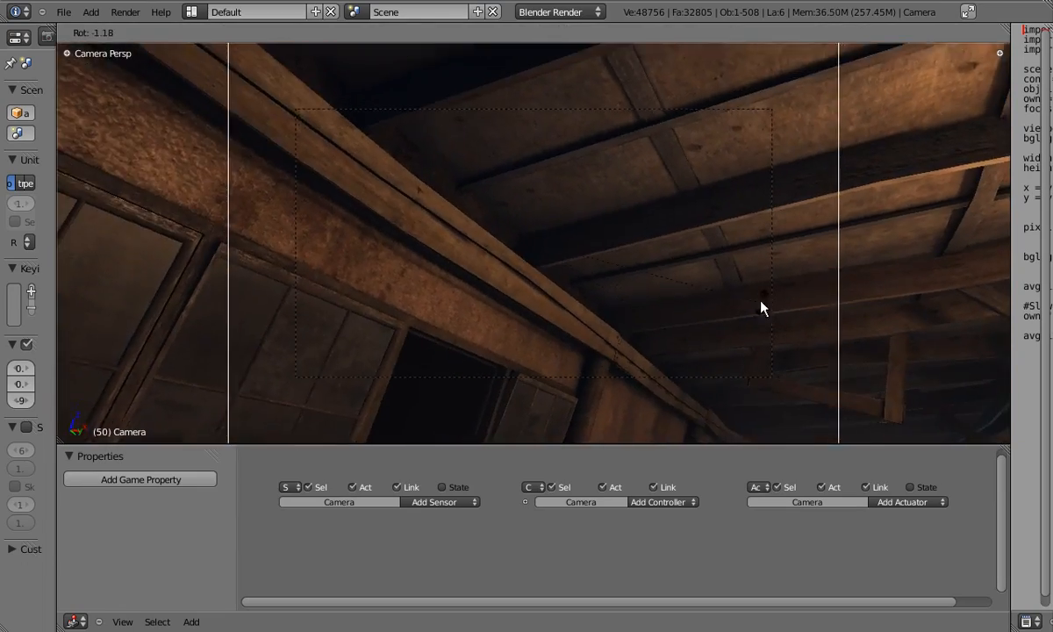
pyautogui.press('r')
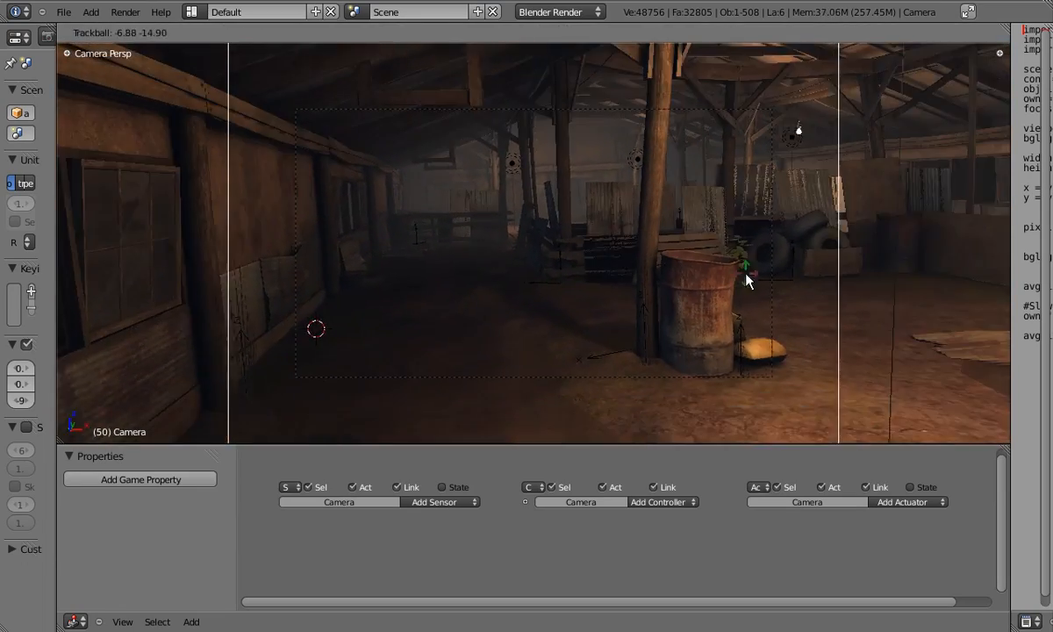
pyautogui.click(745, 275)
pyautogui.press('g')
pyautogui.press('z')
pyautogui.press('z')
pyautogui.click(615, 126)
pyautogui.press('g')
pyautogui.click(645, 167)
# Re-aim the camera and pull it back about 4.8 units along its local Z axis, framing the barrel, and slightly enlarge the Logic Editor.
pyautogui.press('r')
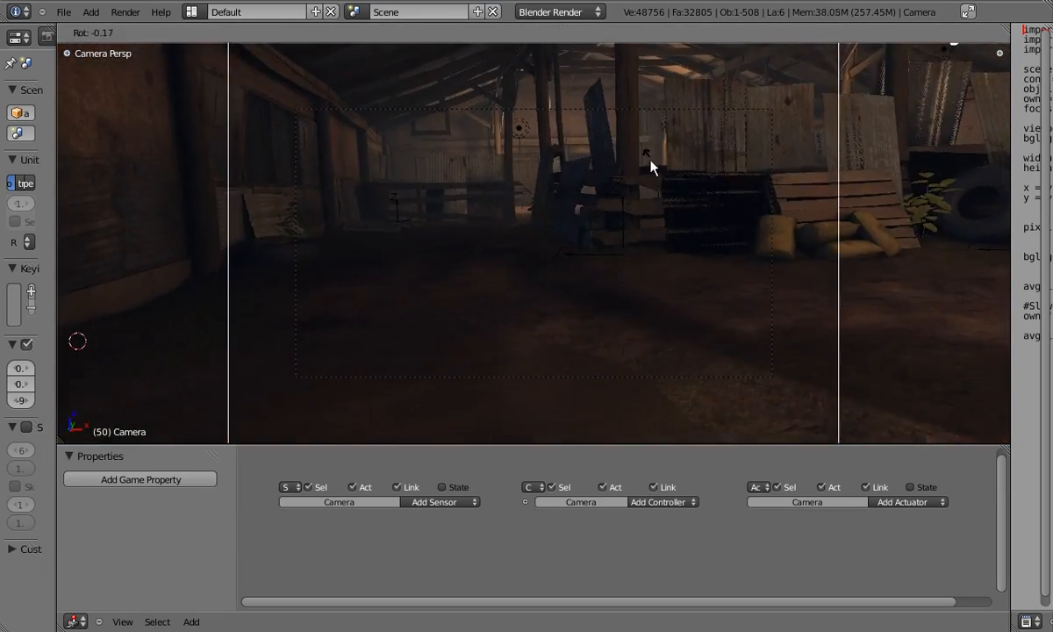
pyautogui.press('r')
pyautogui.press('g')
pyautogui.press('z')
pyautogui.press('z')
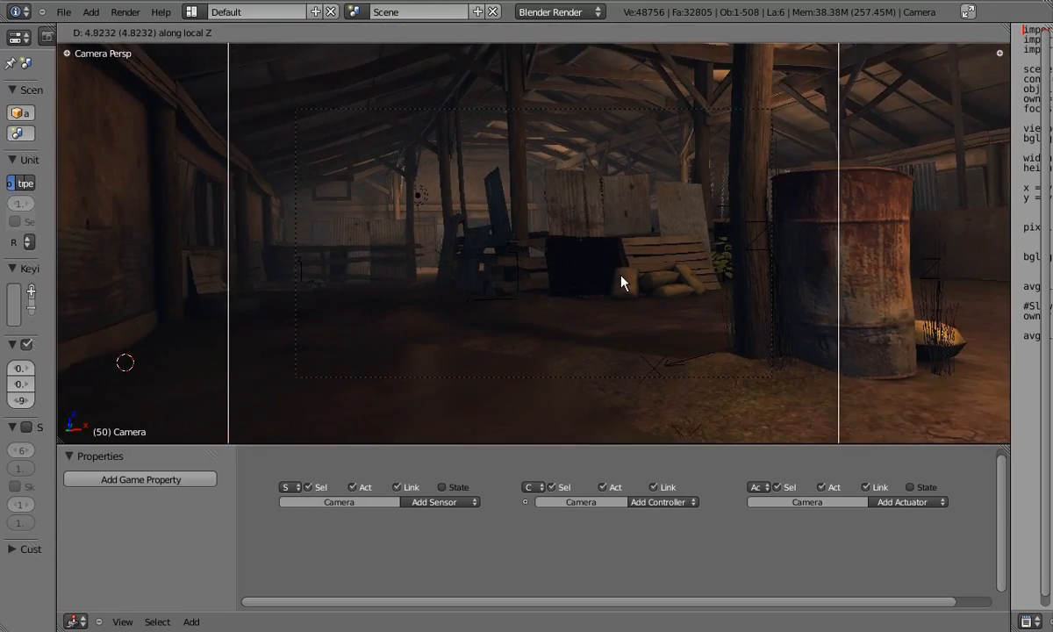
pyautogui.click(623, 287)
pyautogui.scroll(1, 624, 287)
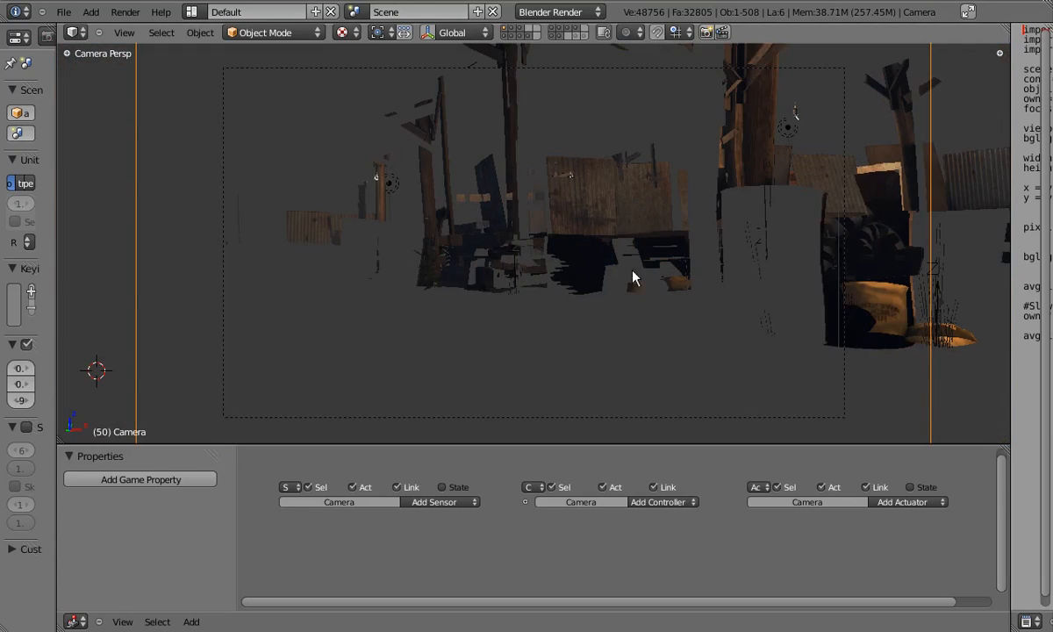
pyautogui.moveTo(632, 268)
pyautogui.keyDown('shift'); pyautogui.mouseDown(button='middle')
pyautogui.moveTo(649, 262)
pyautogui.moveTo(643, 271)
pyautogui.mouseUp(button='middle'); pyautogui.keyUp('shift')
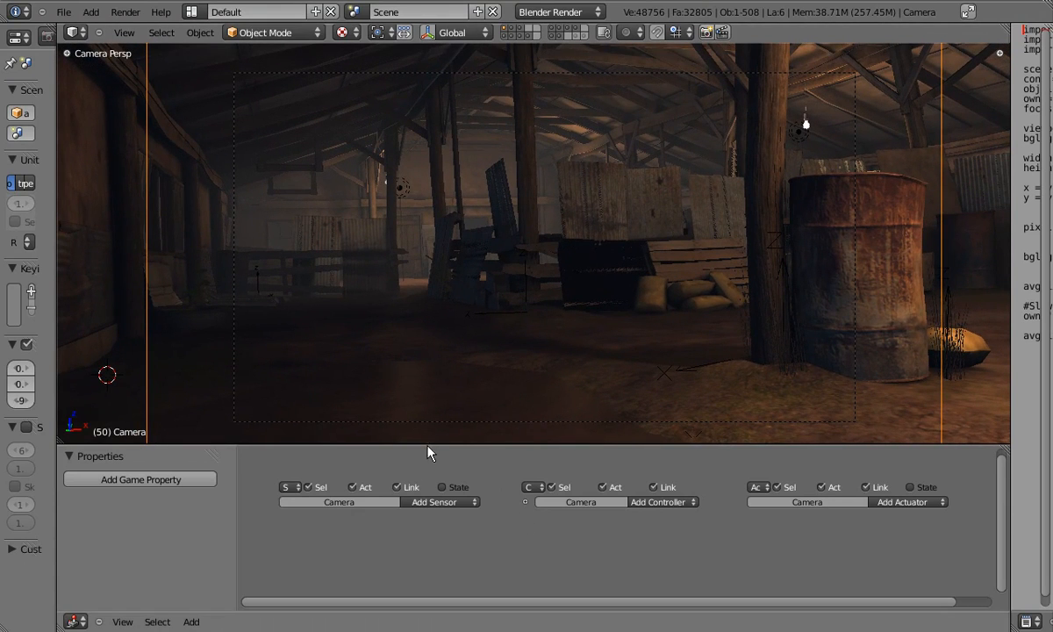
pyautogui.moveTo(428, 446); pyautogui.dragTo(429, 434)
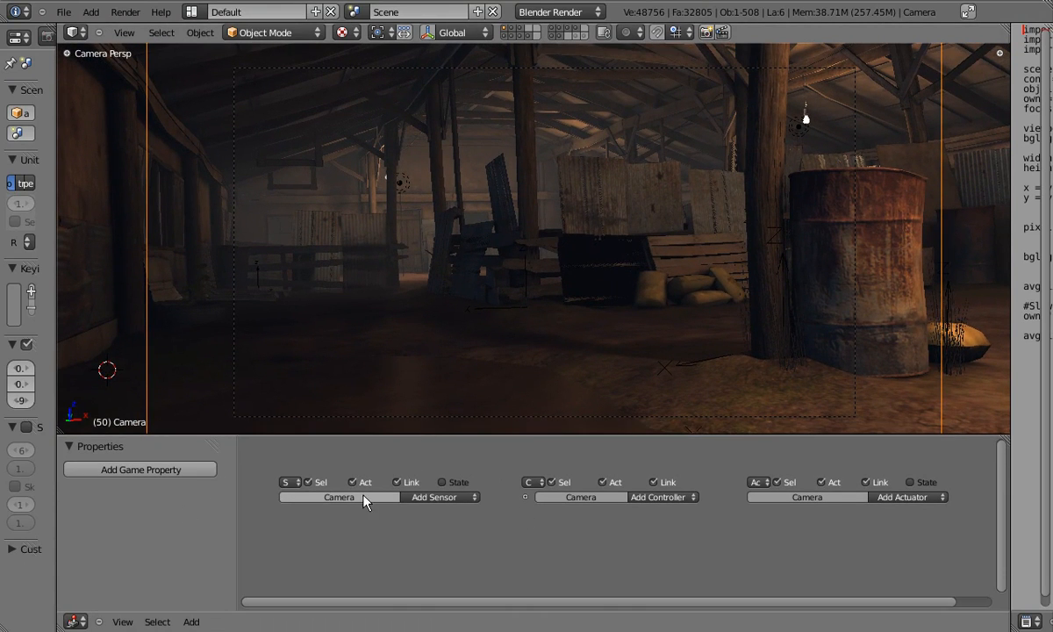
# Add an Always sensor and an And controller to the camera, and link the sensor to the controller.
pyautogui.moveTo(461, 512); pyautogui.dragTo(437, 464, button='middle')
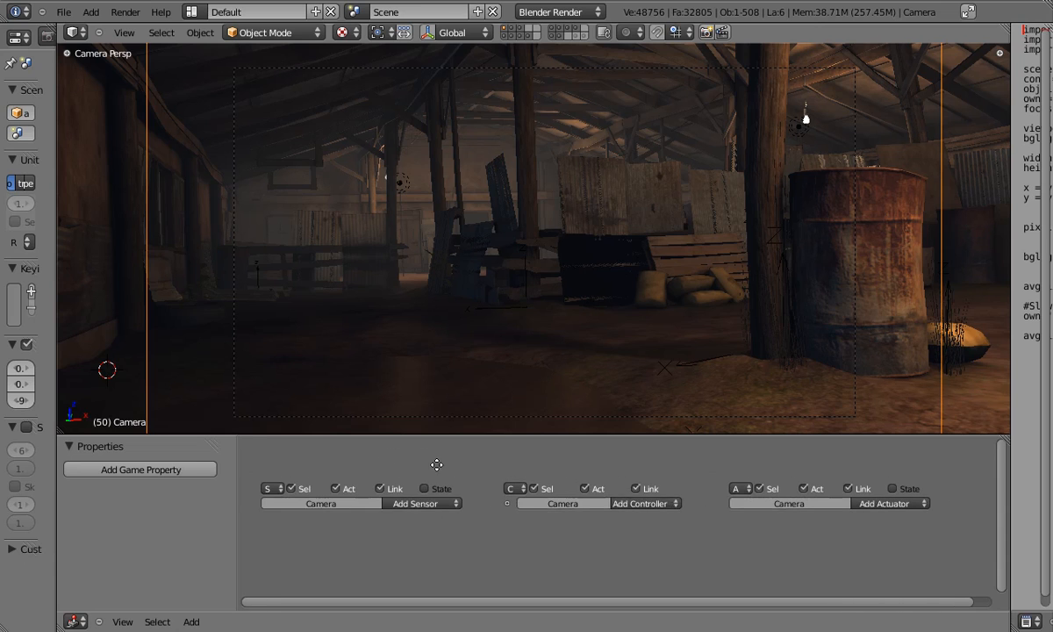
pyautogui.click(436, 504)
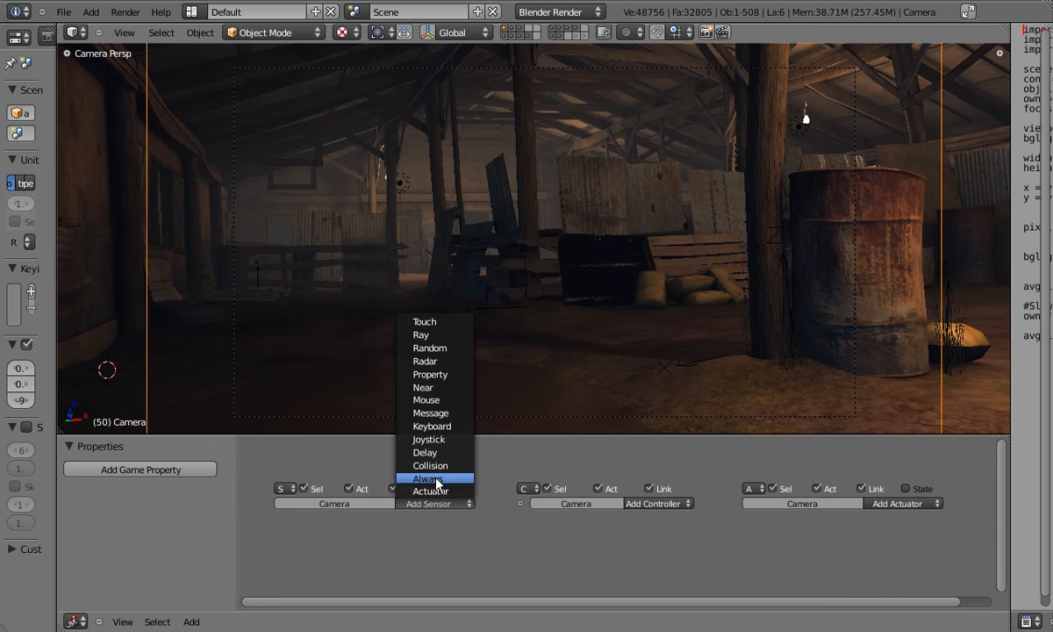
pyautogui.click(437, 480)
pyautogui.scroll(1, 489, 527)
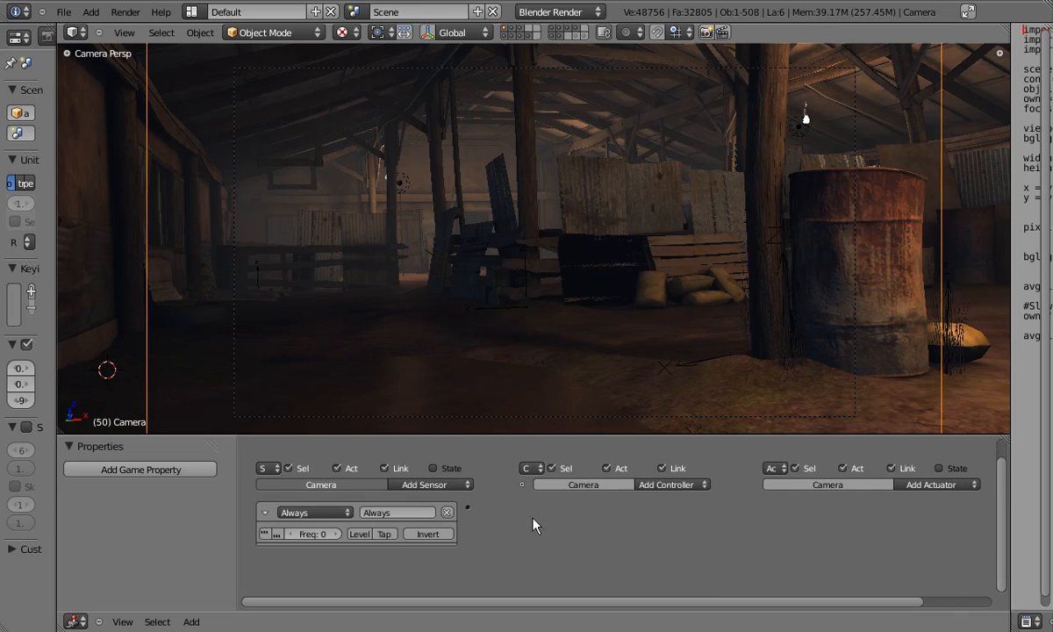
pyautogui.click(690, 485)
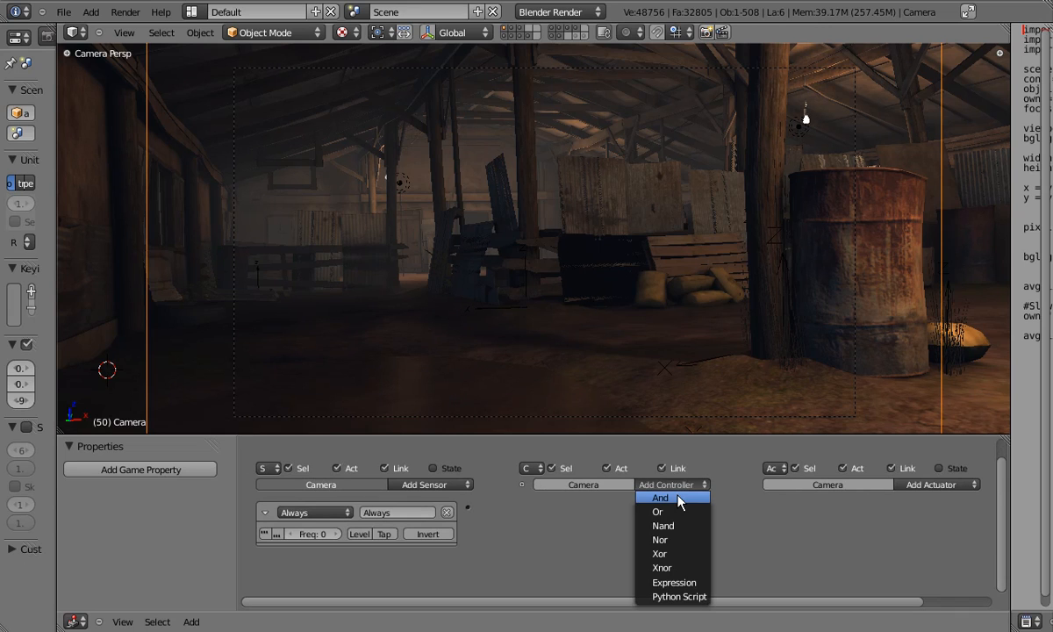
pyautogui.click(680, 499)
pyautogui.moveTo(467, 509); pyautogui.dragTo(523, 508)
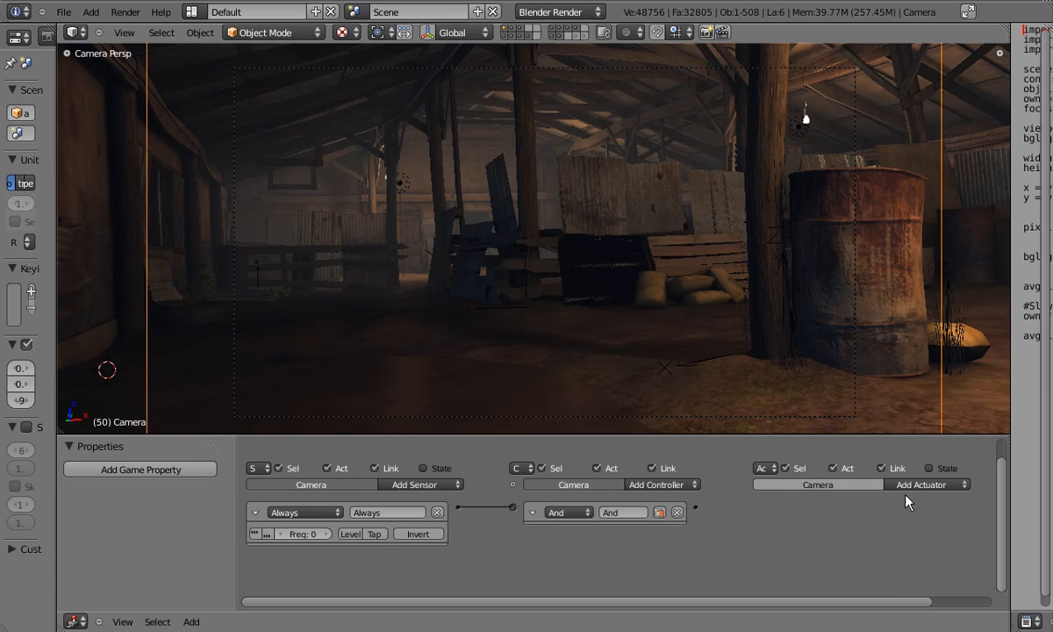
# Add a Filter 2D actuator to the camera, set as a Custom Filter using the dof_depthblur script.
pyautogui.click(931, 486)
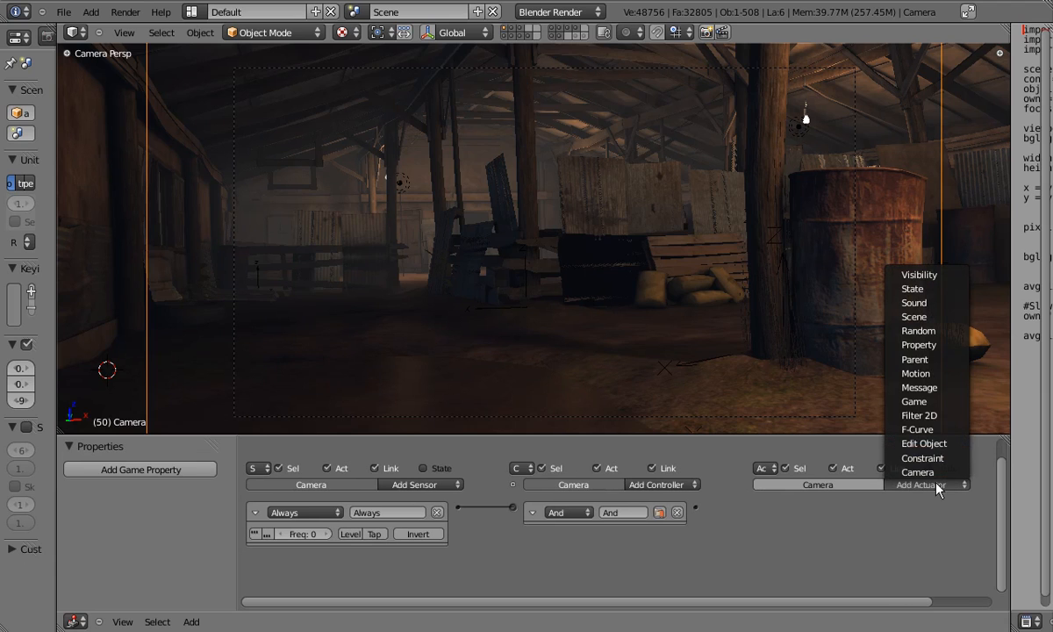
pyautogui.click(928, 424)
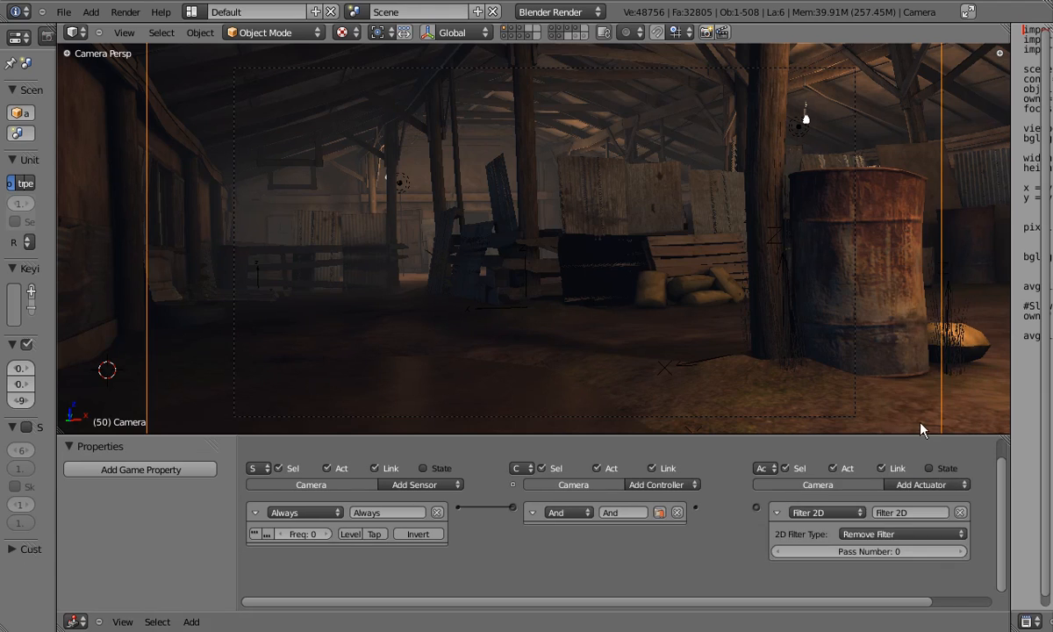
pyautogui.click(867, 533)
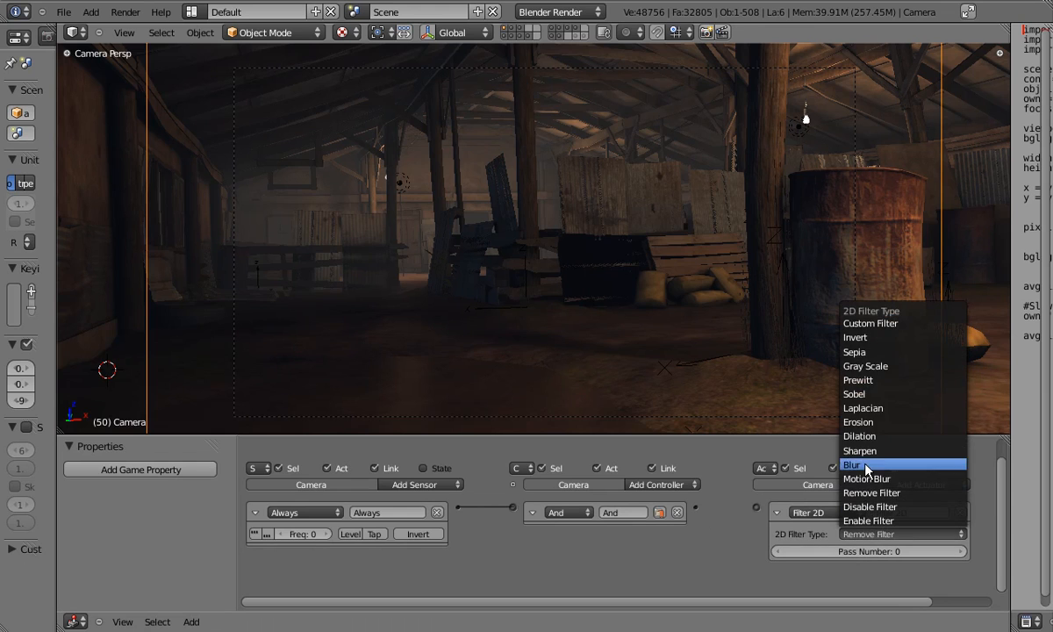
pyautogui.click(894, 324)
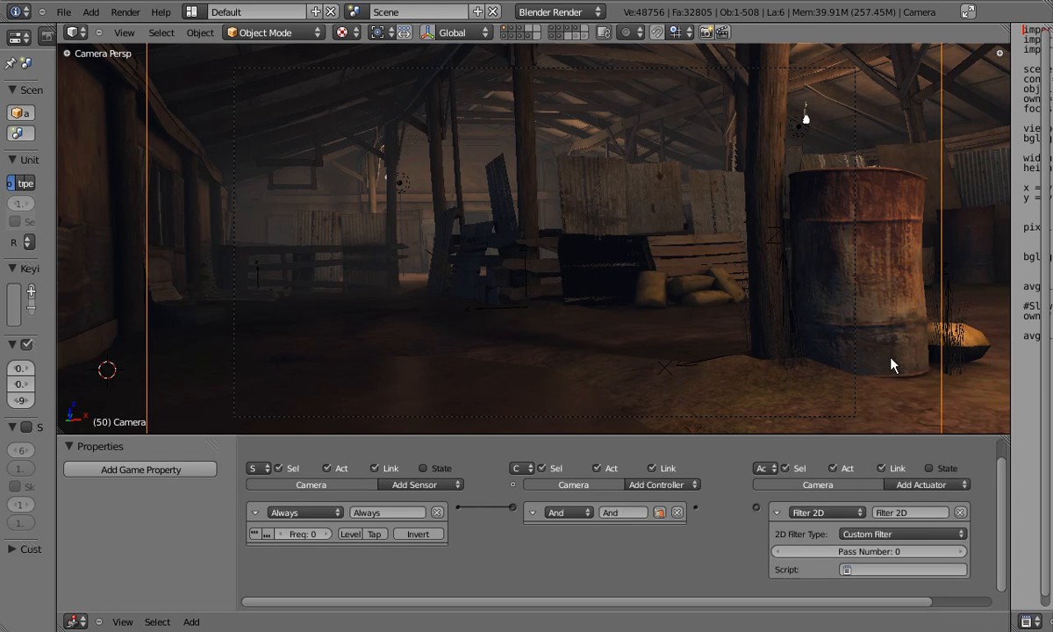
pyautogui.click(868, 569)
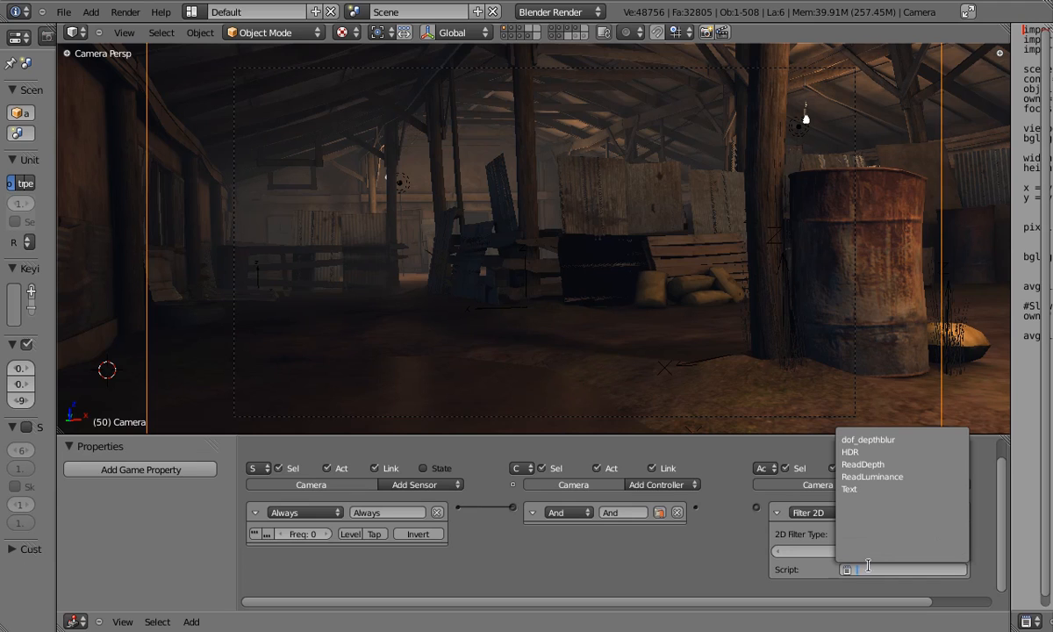
pyautogui.click(874, 439)
# Link the And controller to the dof_depthblur filter actuator, and make the Logic Editor taller.
pyautogui.scroll(-1, 757, 520)
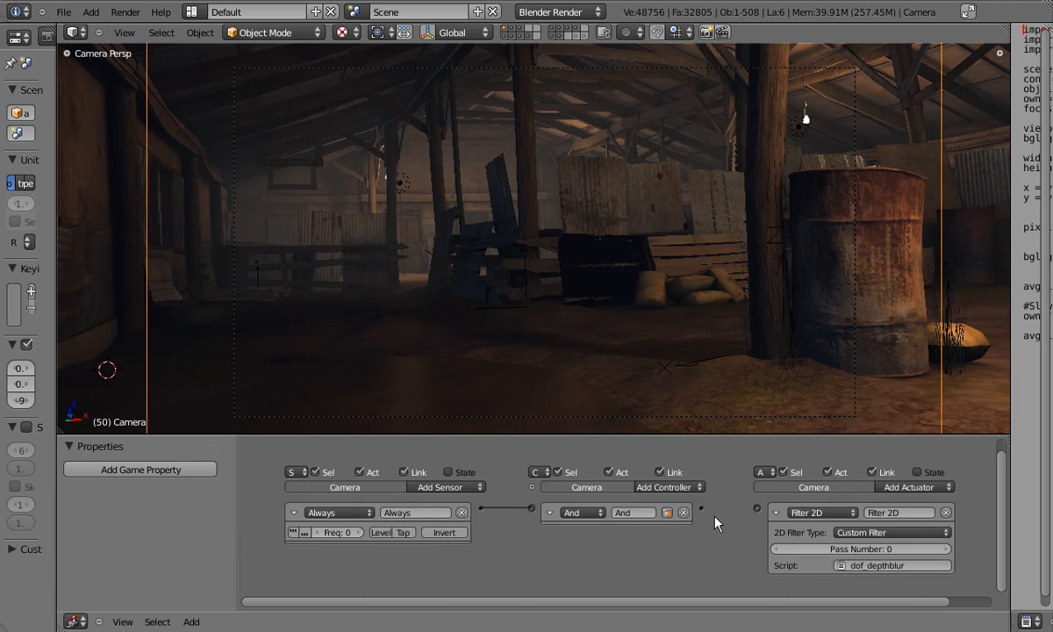
pyautogui.moveTo(760, 505); pyautogui.dragTo(759, 507)
pyautogui.scroll(1, 759, 509)
pyautogui.moveTo(760, 517); pyautogui.dragTo(760, 496, button='middle')
pyautogui.moveTo(787, 434); pyautogui.dragTo(787, 397)
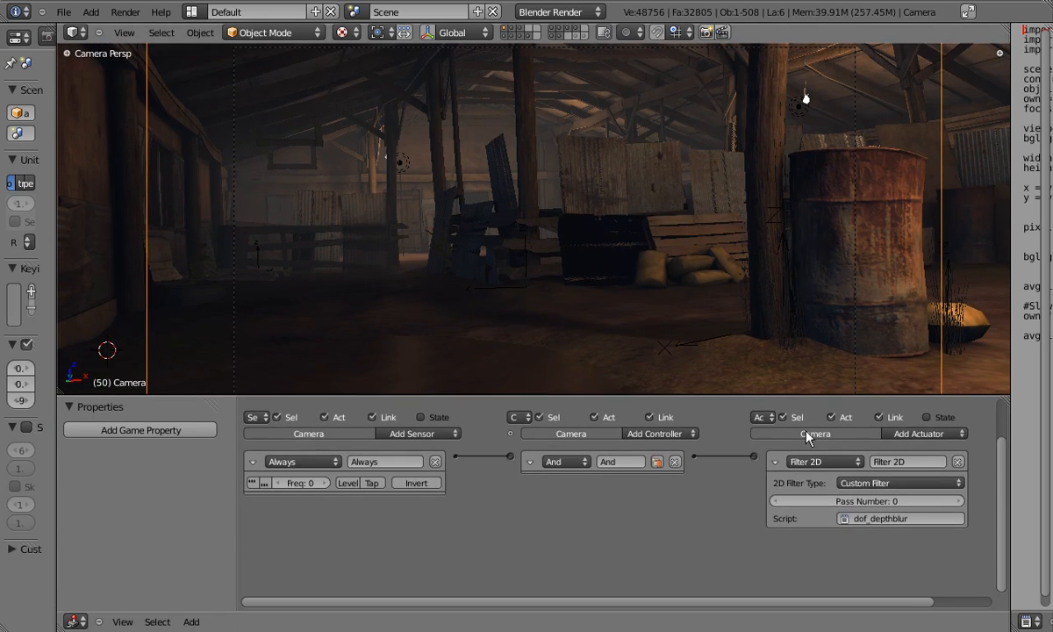
# Add a second Filter 2D actuator to the camera, set as a Custom Filter using the HDR script.
pyautogui.click(927, 433)
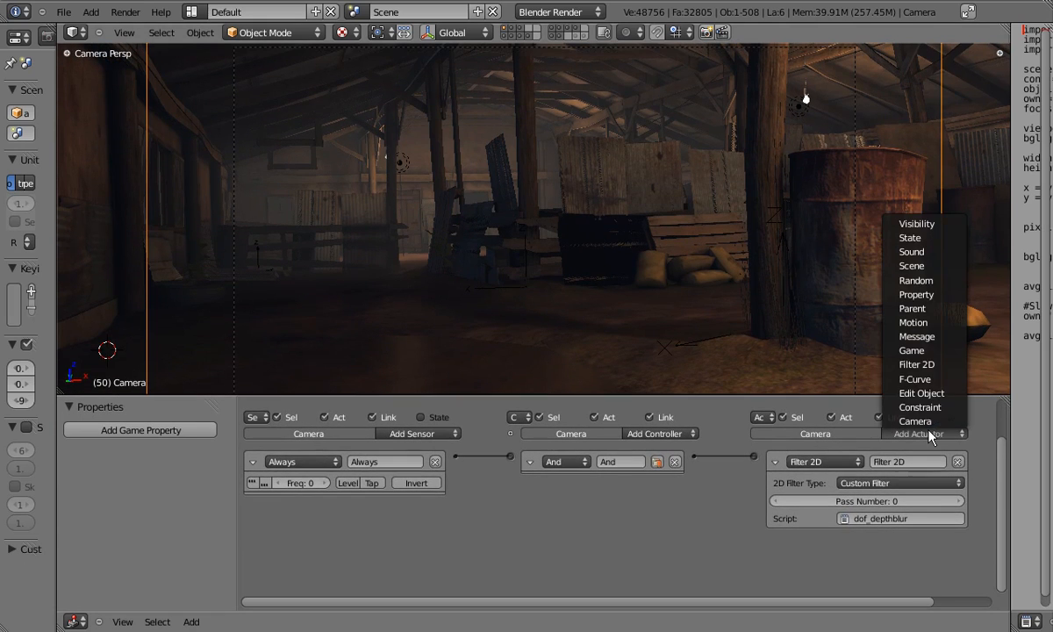
pyautogui.click(921, 375)
pyautogui.scroll(-1, 833, 518)
pyautogui.click(825, 527)
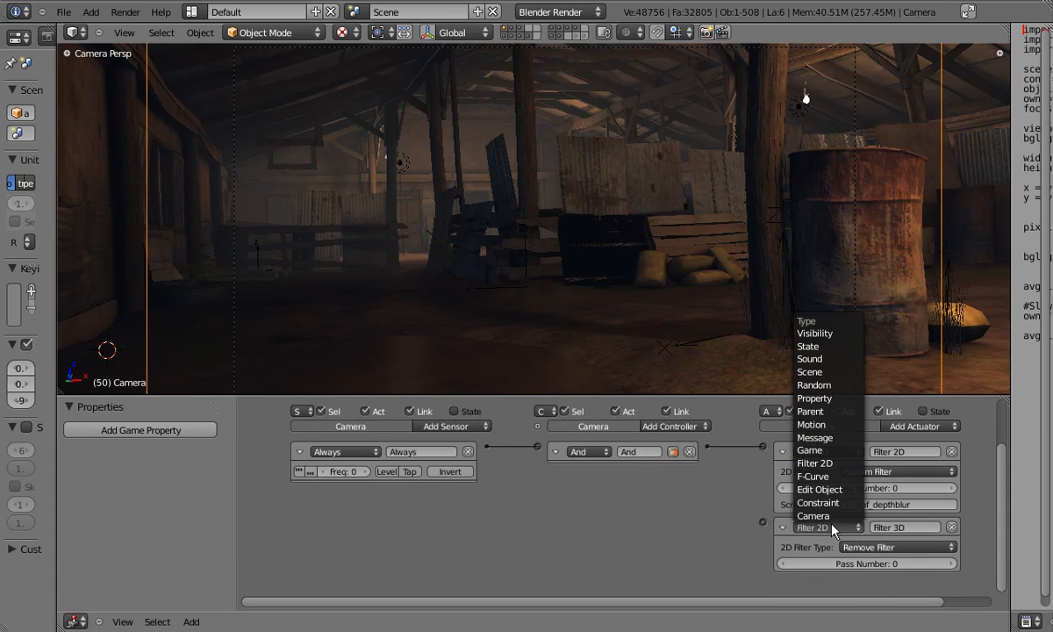
pyautogui.click(831, 528)
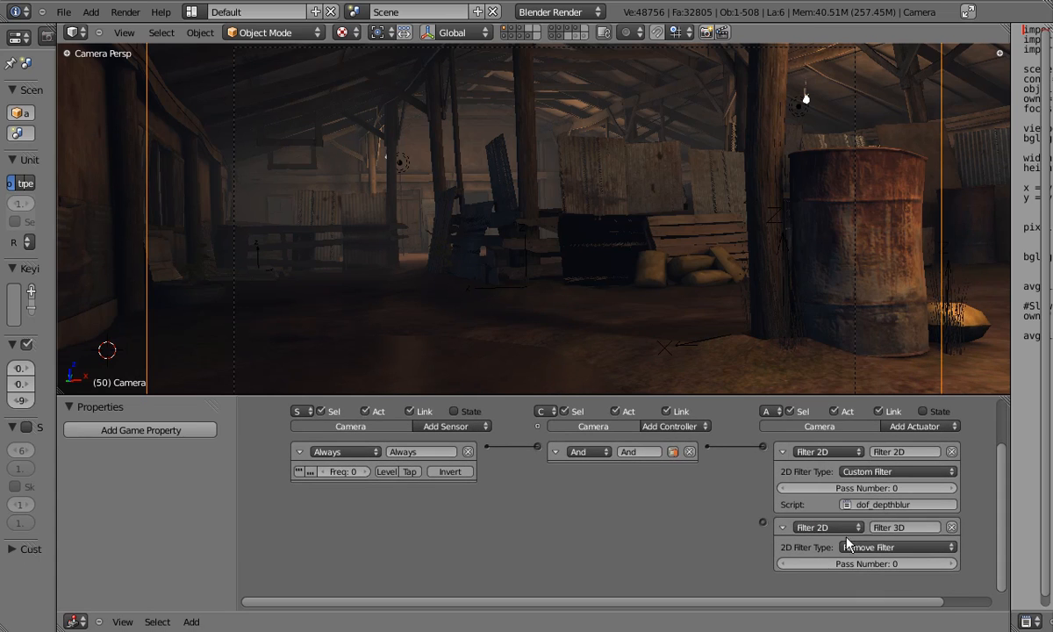
pyautogui.click(851, 547)
pyautogui.click(873, 353)
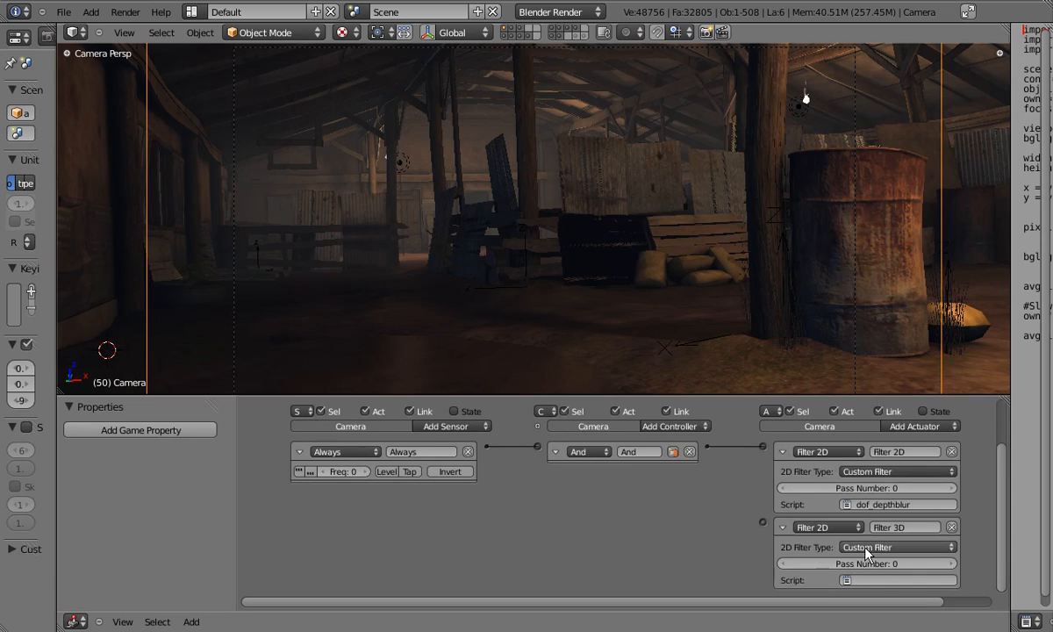
pyautogui.click(874, 581)
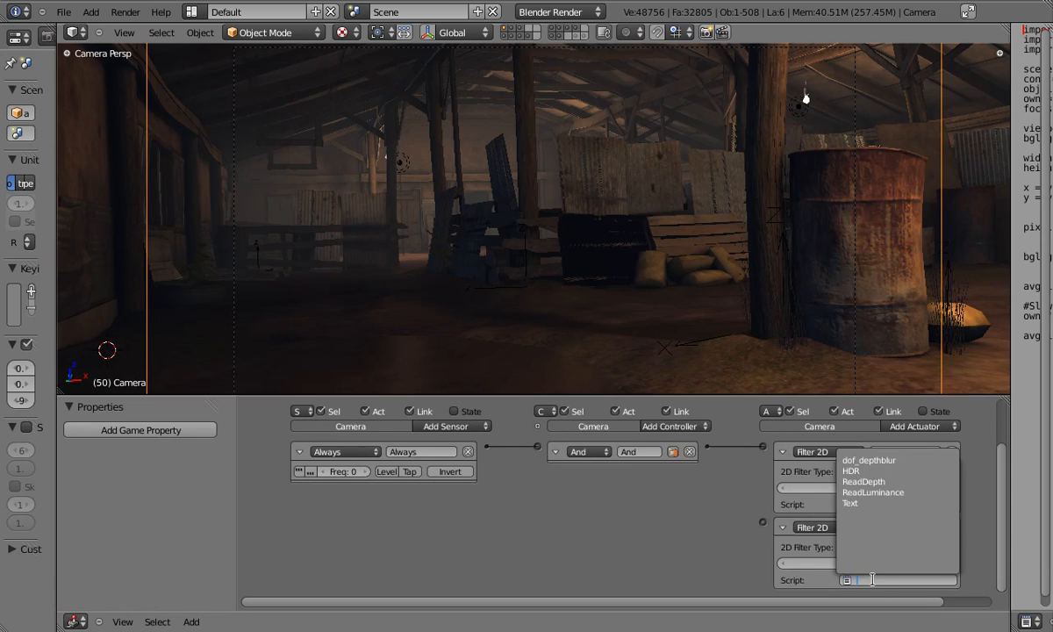
pyautogui.click(875, 473)
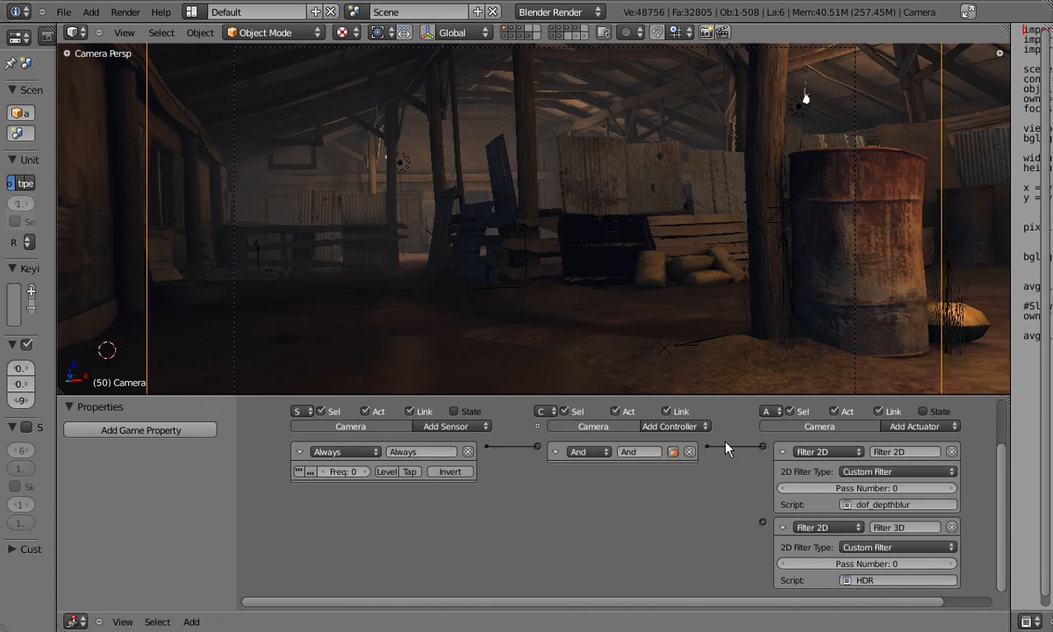
# Link the And controller to the HDR filter with pass number 1, and collapse both filter actuators.
pyautogui.moveTo(717, 459); pyautogui.dragTo(767, 528)
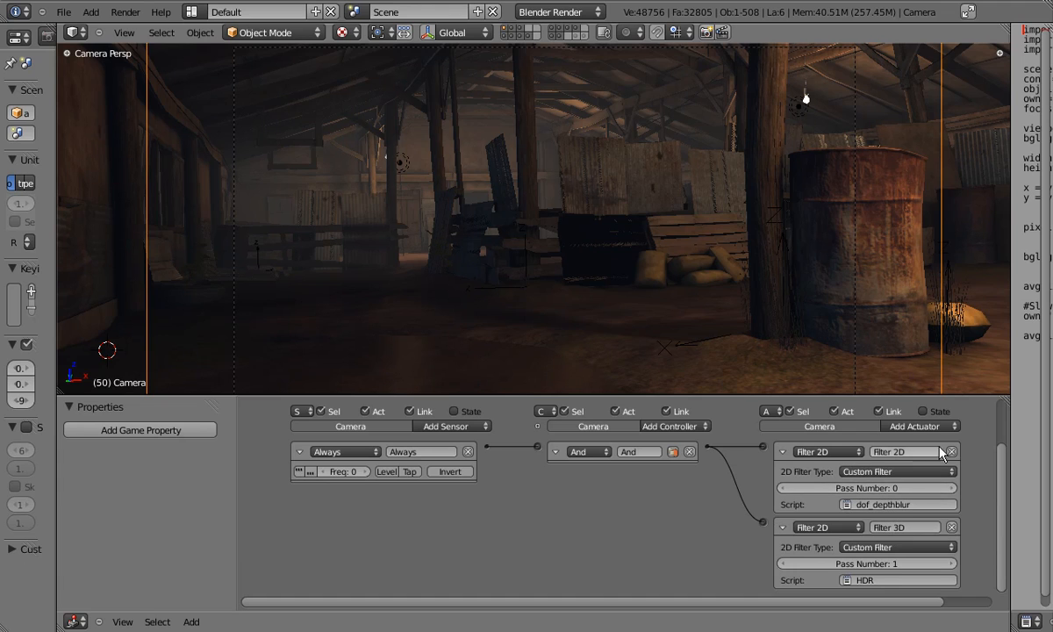
pyautogui.click(784, 452)
pyautogui.click(782, 475)
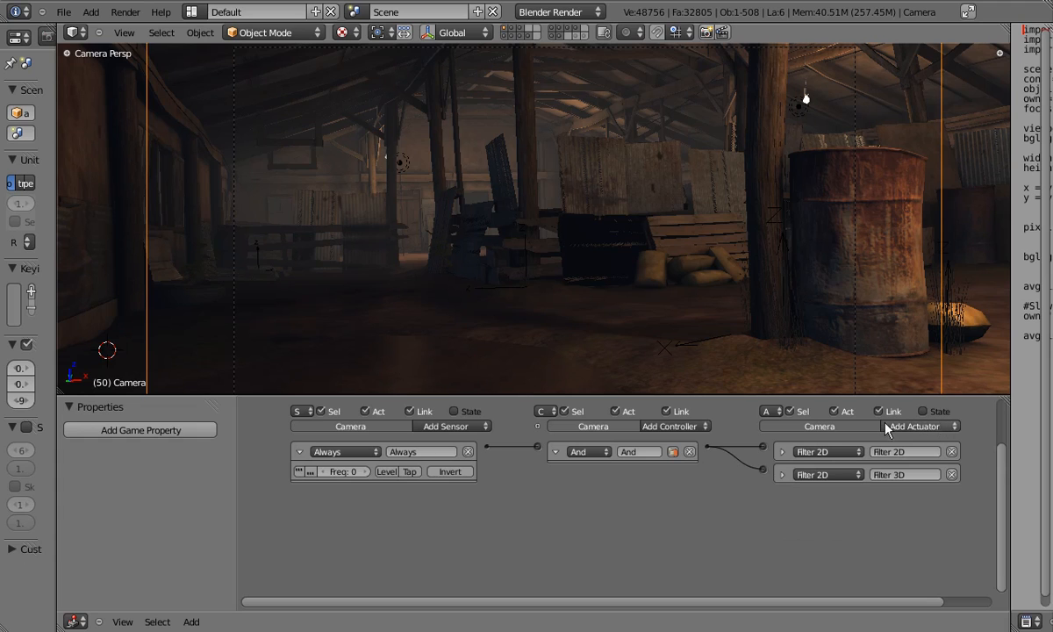
# Add a second Always sensor to the camera with true-level pulse triggering enabled.
pyautogui.click(450, 427)
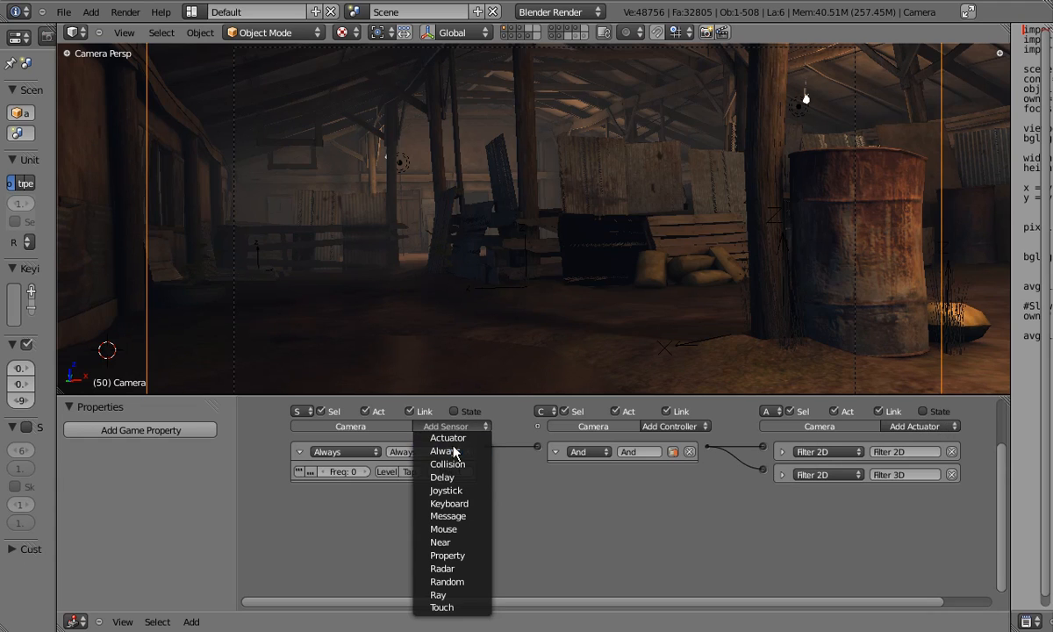
pyautogui.click(454, 451)
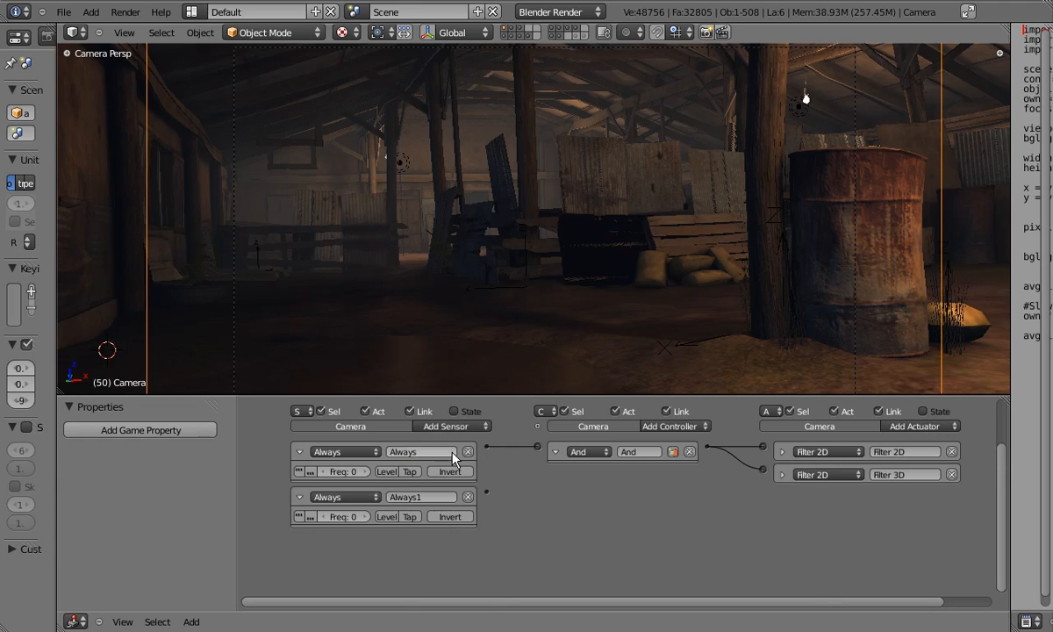
pyautogui.click(300, 520)
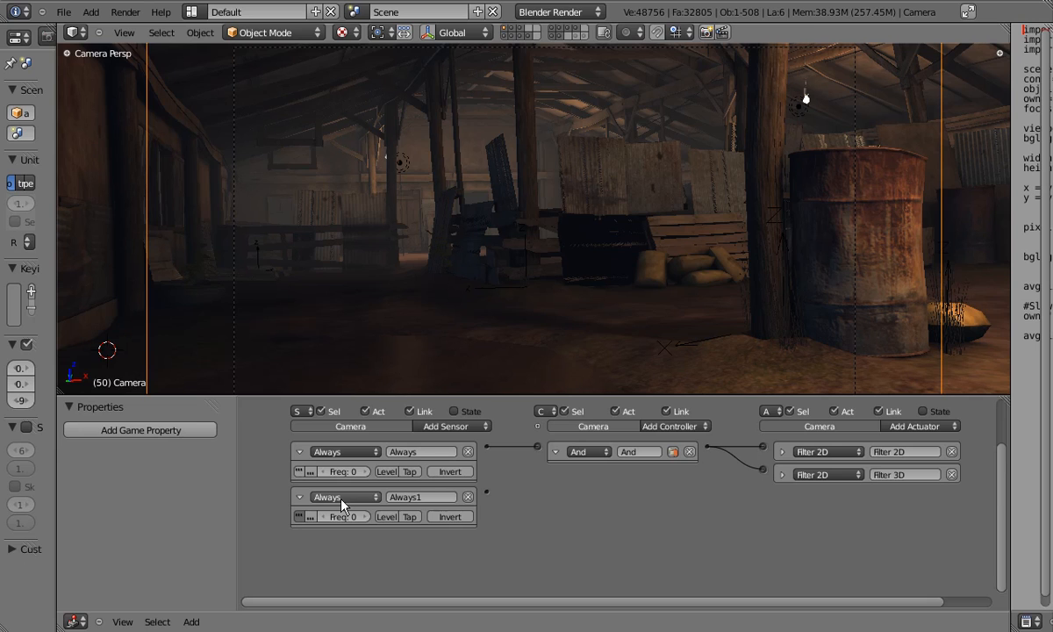
# Add a Python controller running the ReadDepth script, and link the second Always sensor to it.
pyautogui.click(681, 427)
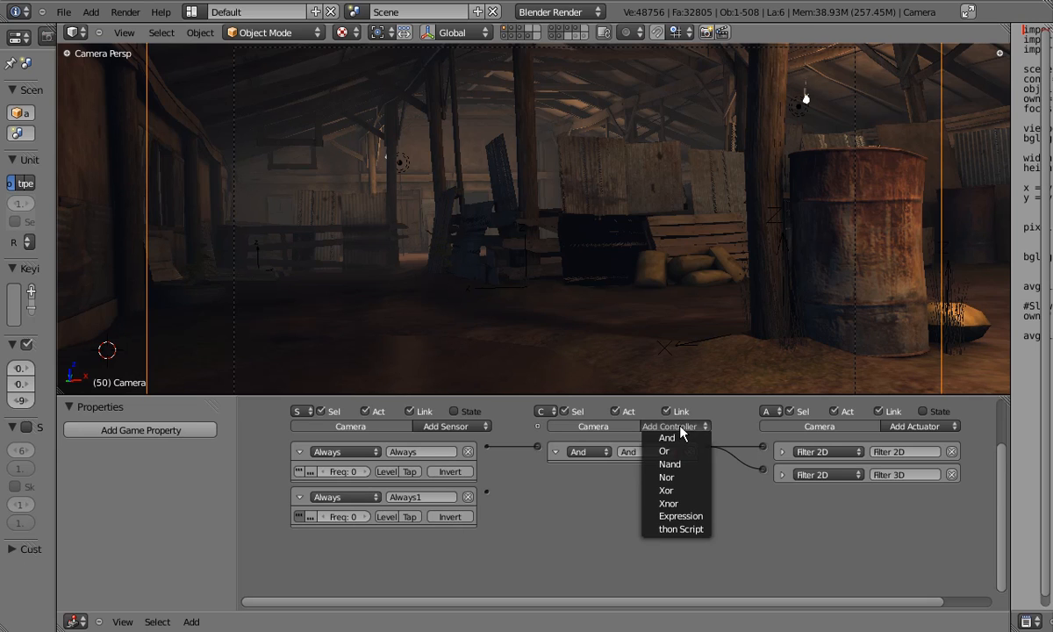
pyautogui.click(677, 530)
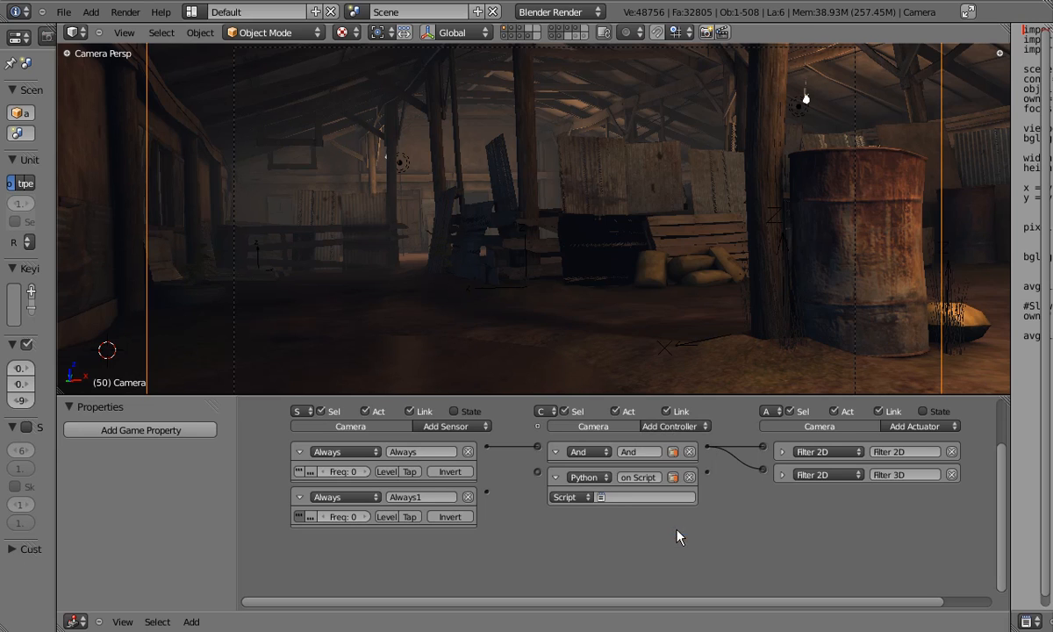
pyautogui.click(625, 498)
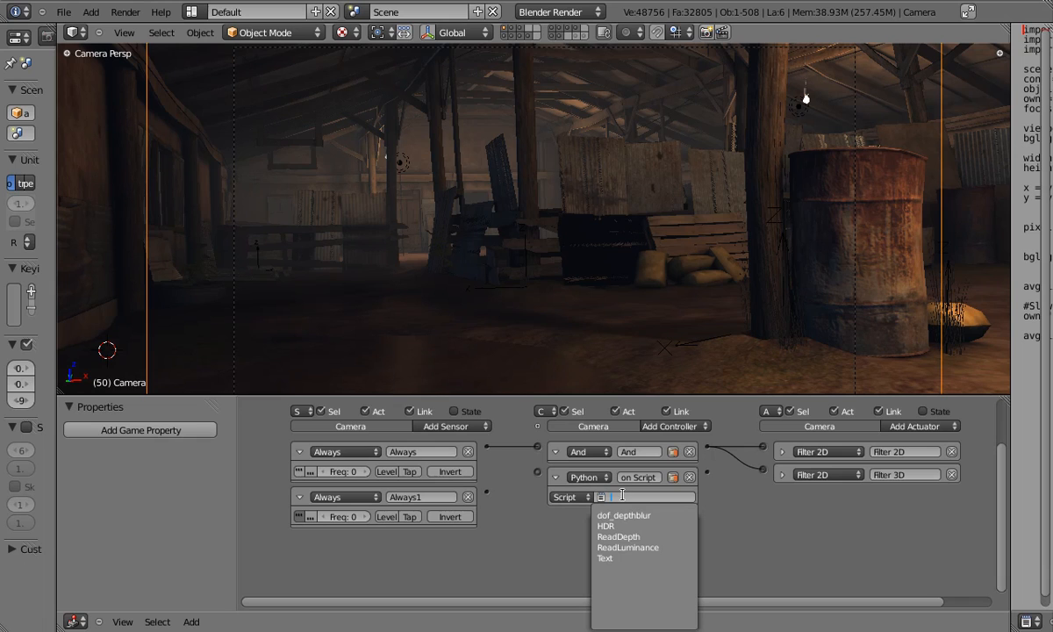
pyautogui.click(643, 537)
pyautogui.moveTo(487, 492); pyautogui.dragTo(537, 474)
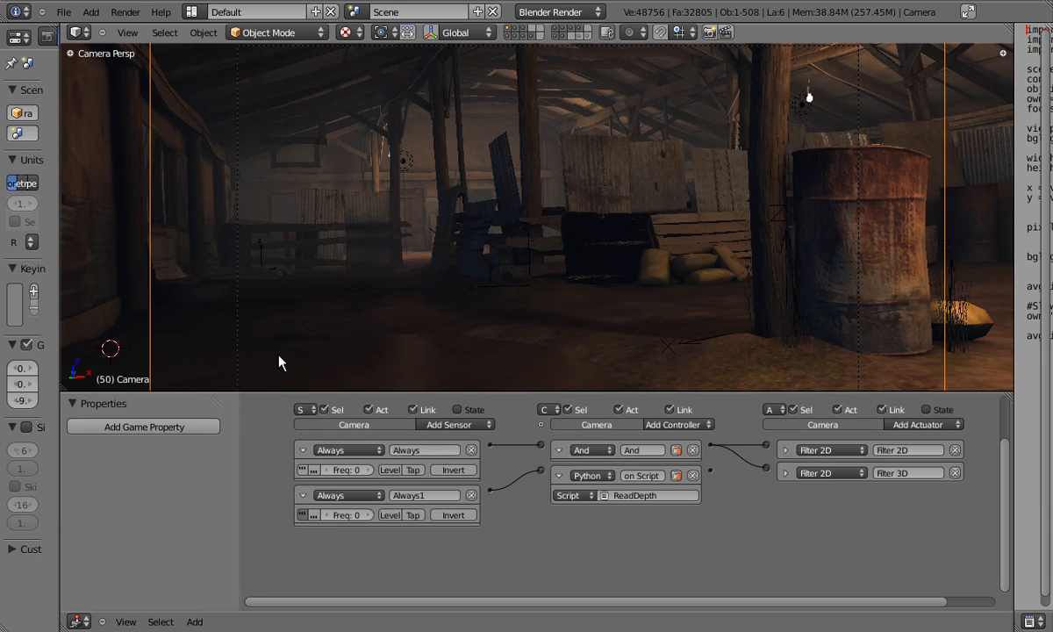
# Add another Python controller running the ReadLuminance script, linked to the same pulsing Always sensor.
pyautogui.click(674, 425)
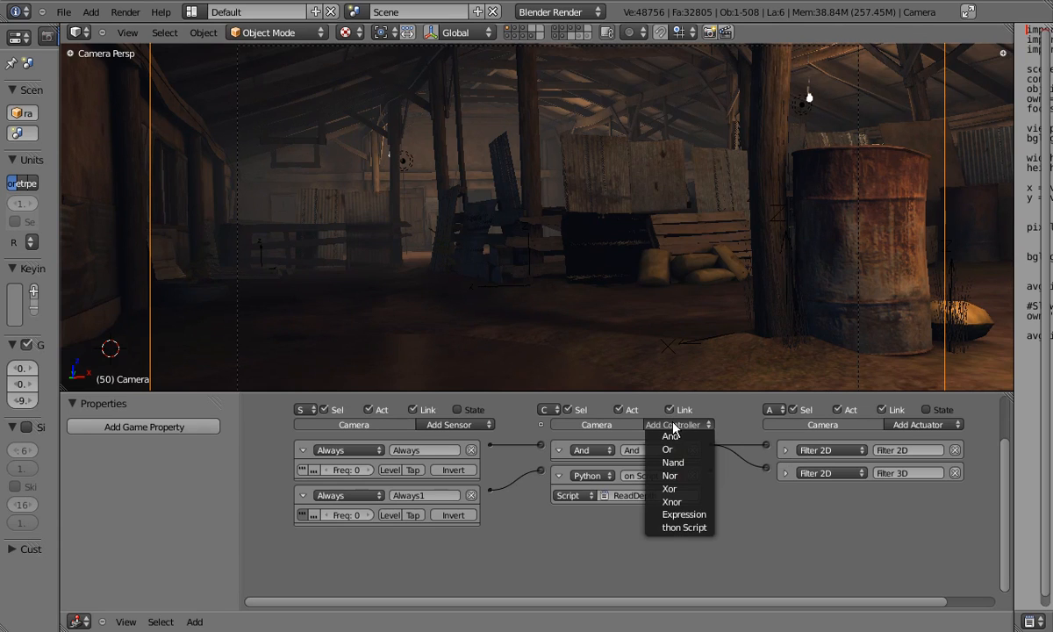
pyautogui.click(666, 527)
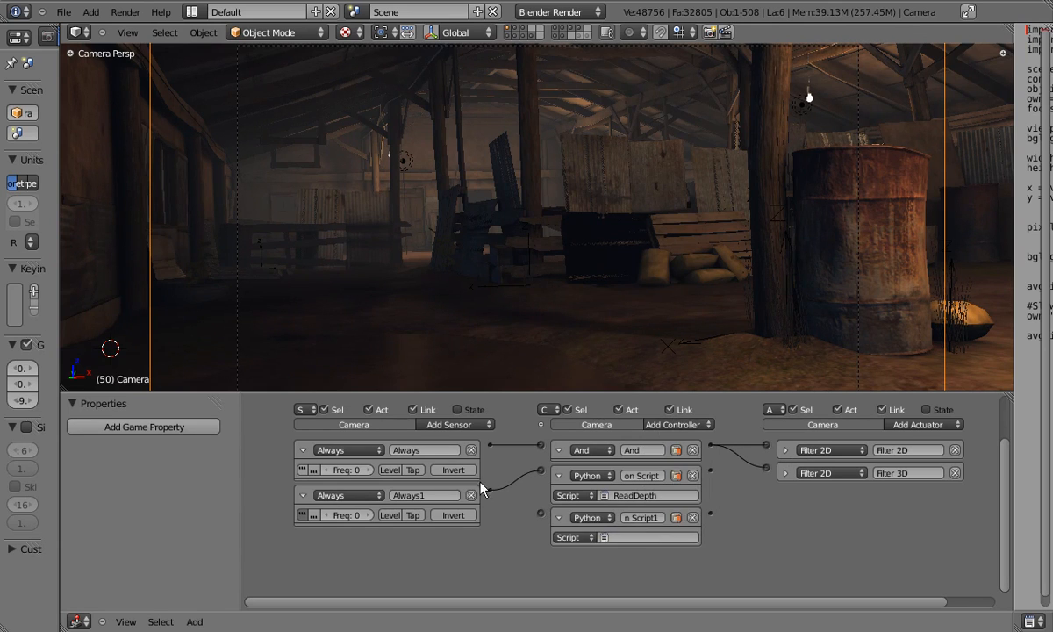
pyautogui.moveTo(490, 490); pyautogui.dragTo(541, 513)
pyautogui.click(625, 537)
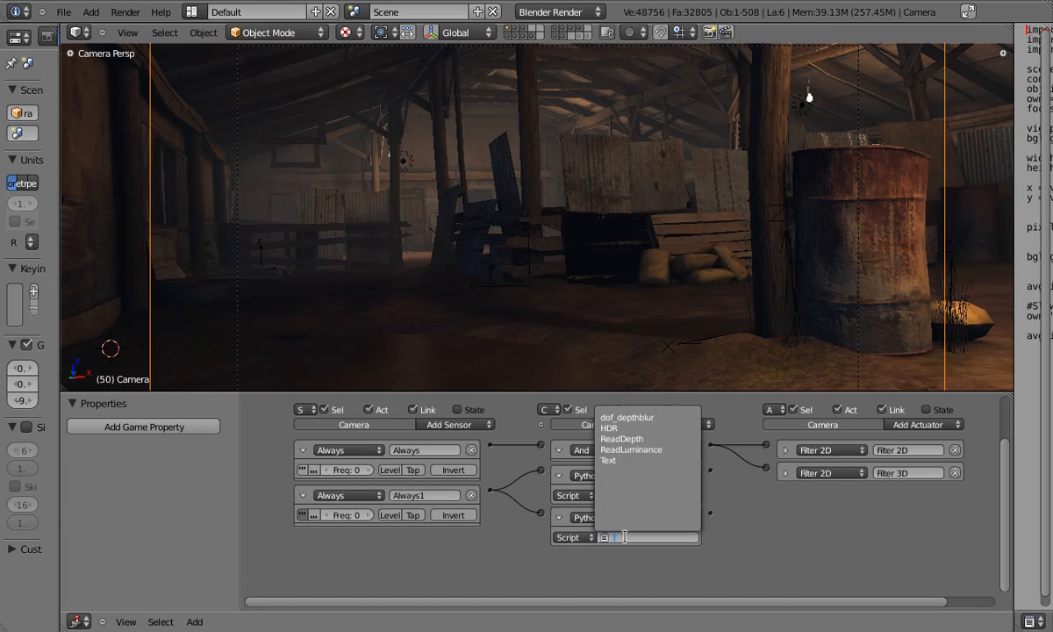
pyautogui.click(633, 449)
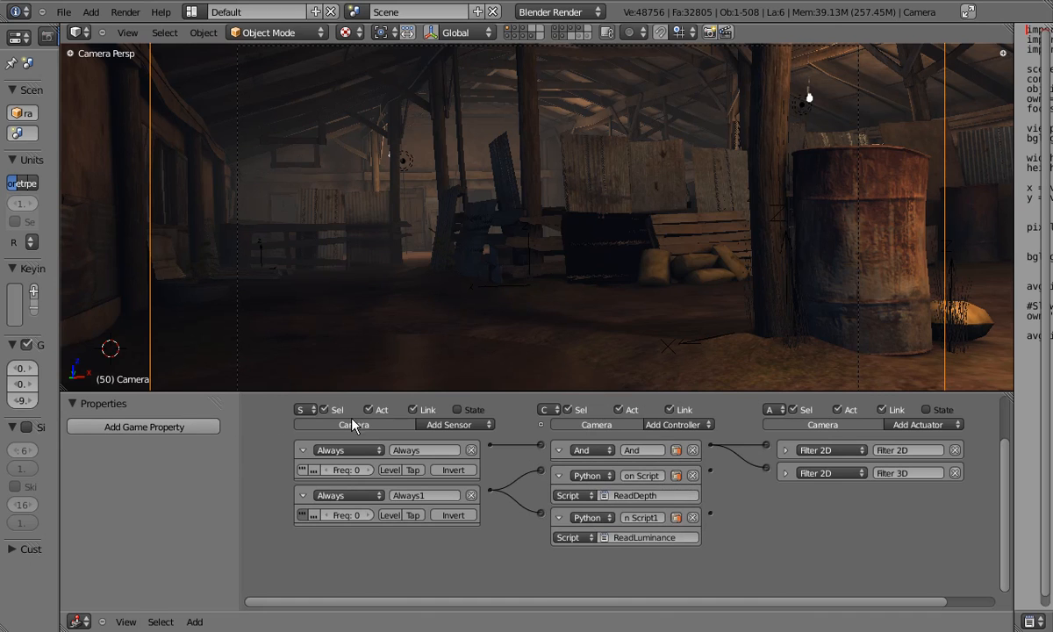
# Add two Float game properties to the camera, named focus and avgL.
pyautogui.click(171, 429)
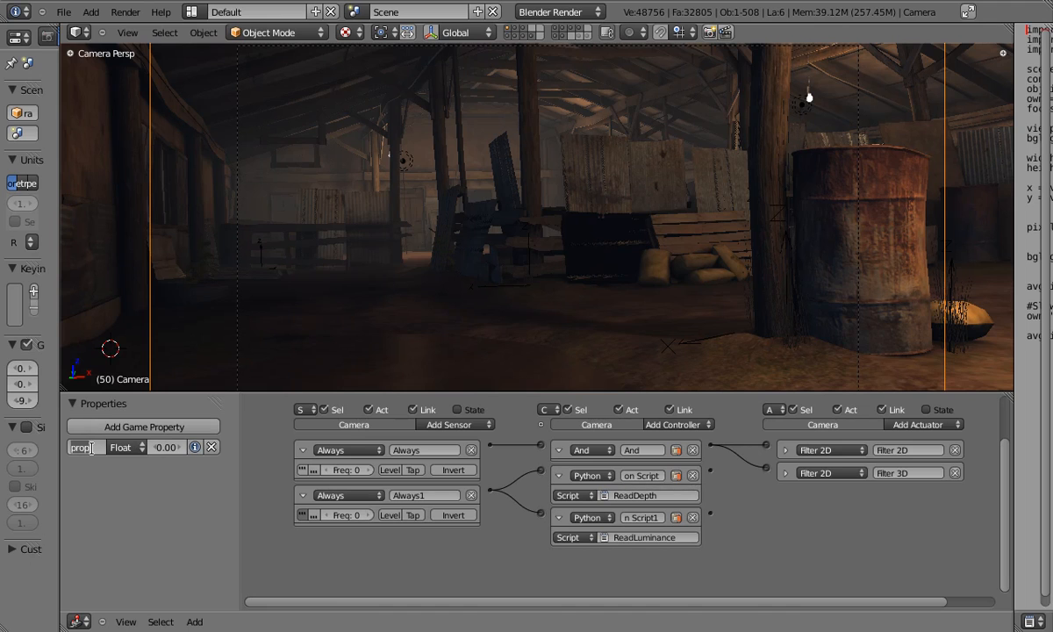
pyautogui.write('focus')
pyautogui.press('Return')
pyautogui.click(121, 428)
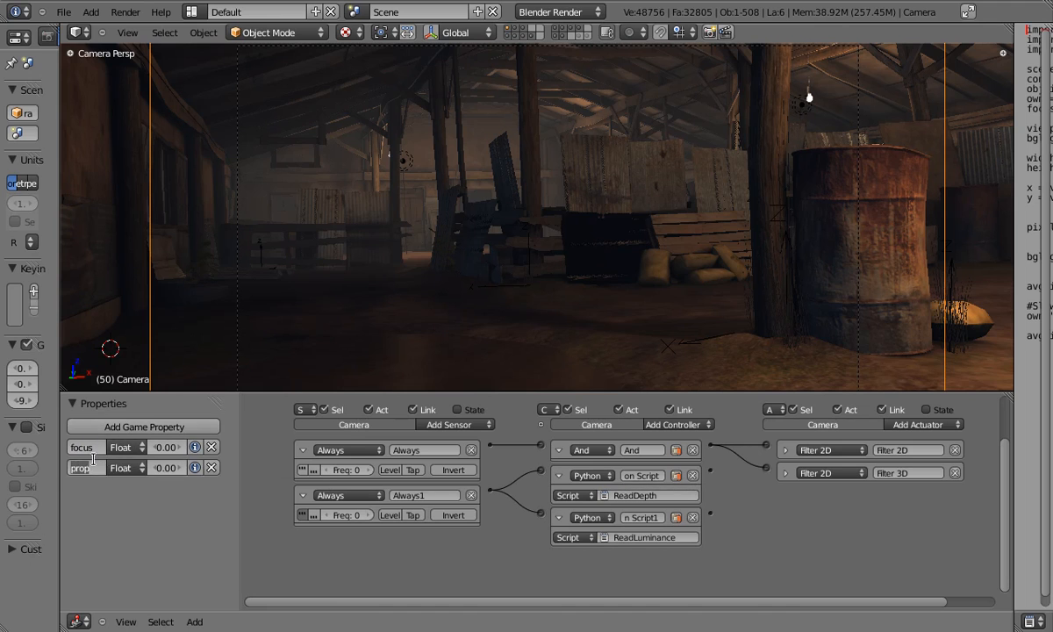
pyautogui.write('avgL')
pyautogui.press('Return')
# Add a third Float game property named HDRamount, and widen the game properties area to show the full names.
pyautogui.click(144, 426)
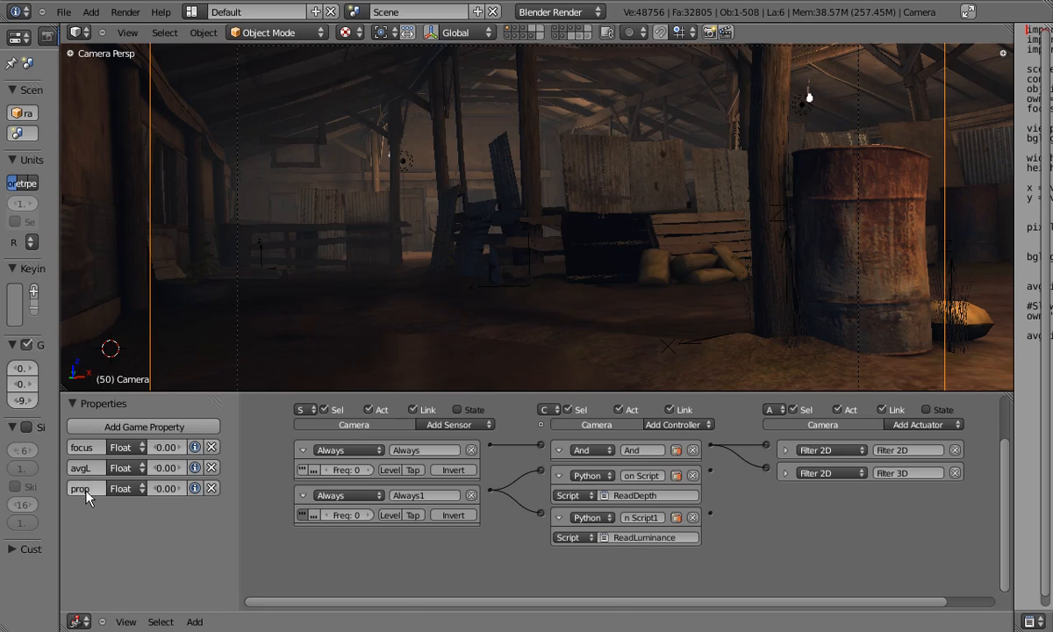
pyautogui.click(83, 488)
pyautogui.write('H')
pyautogui.write('DS')
pyautogui.press('BackSpace')
pyautogui.press('BackSpace')
pyautogui.press('BackSpace')
pyautogui.write('amount')
pyautogui.press('Return')
pyautogui.moveTo(238, 519); pyautogui.dragTo(299, 520)
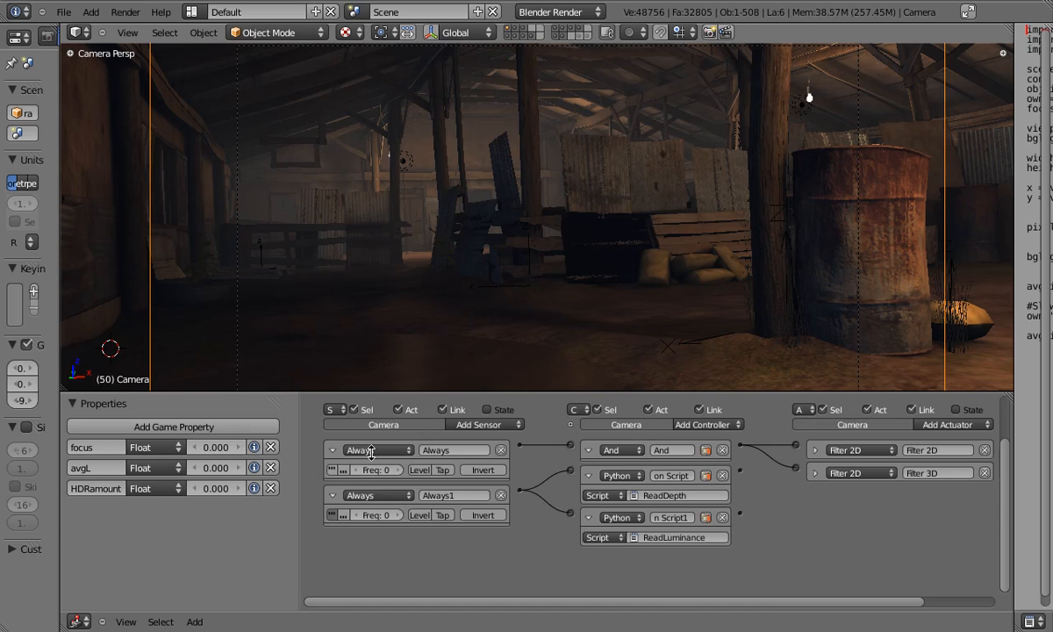
# Enlarge the 3D viewport and run the game to preview the depth-of-field and HDR effects through the camera.
pyautogui.moveTo(368, 391); pyautogui.dragTo(373, 455)
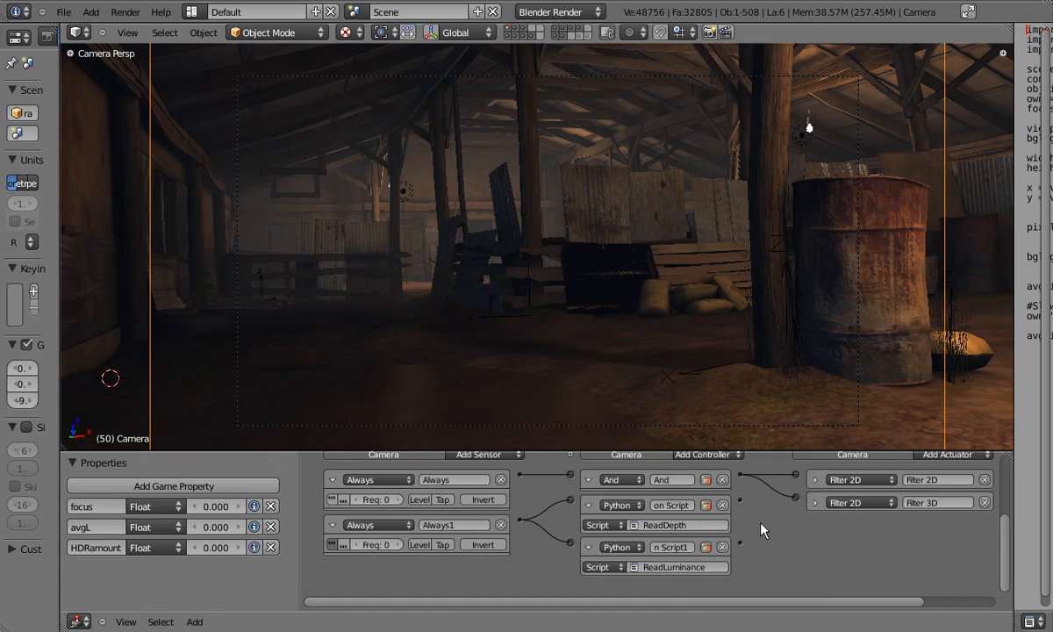
pyautogui.click(816, 480)
pyautogui.click(815, 481)
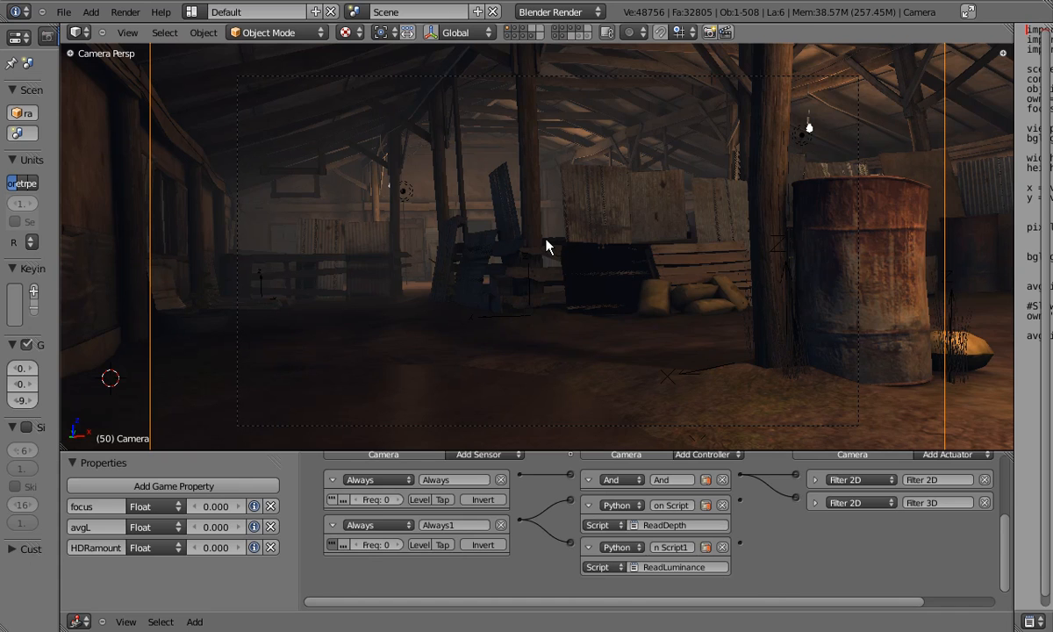
pyautogui.press('p')
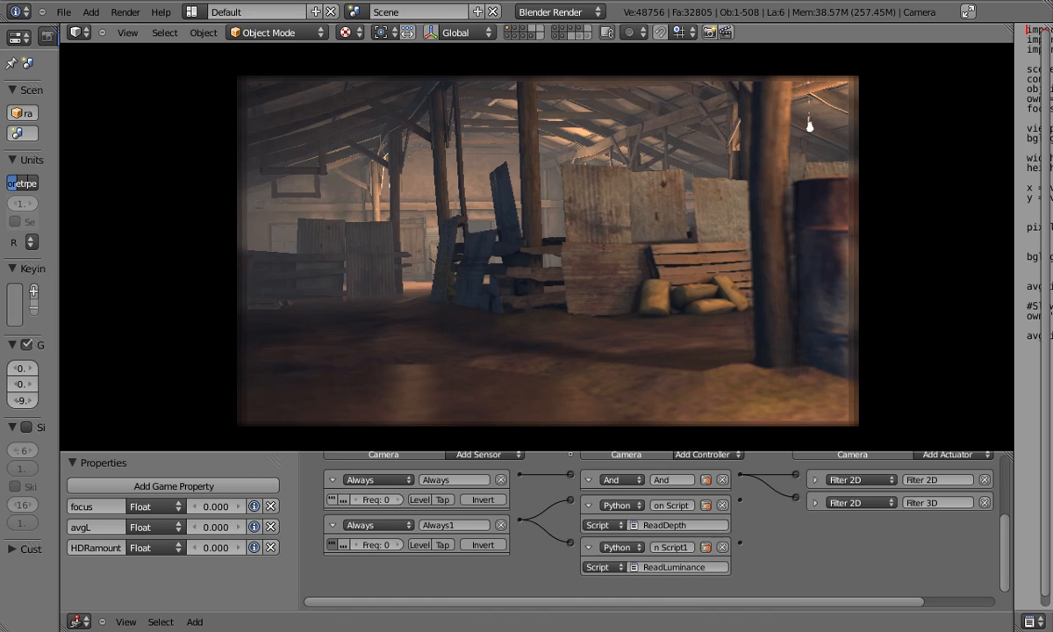
pyautogui.press('Escape')
# Rotate and move the camera so that the floor with its light reflections fills the lower part of the frame.
pyautogui.press('r')
pyautogui.press('r')
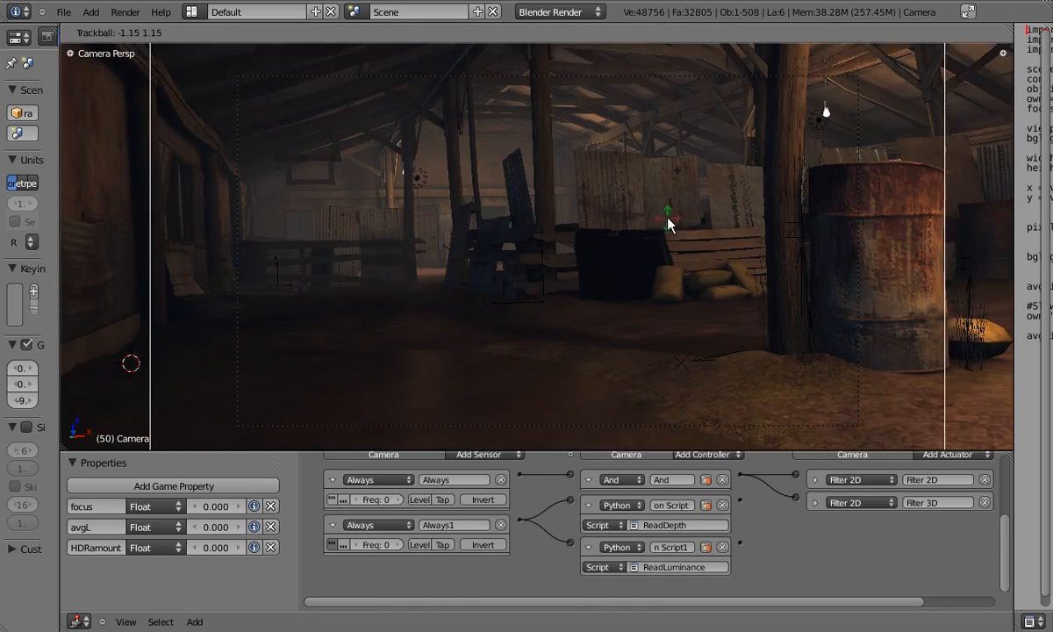
pyautogui.click(666, 215)
pyautogui.press('g')
pyautogui.click(598, 225)
pyautogui.press('g')
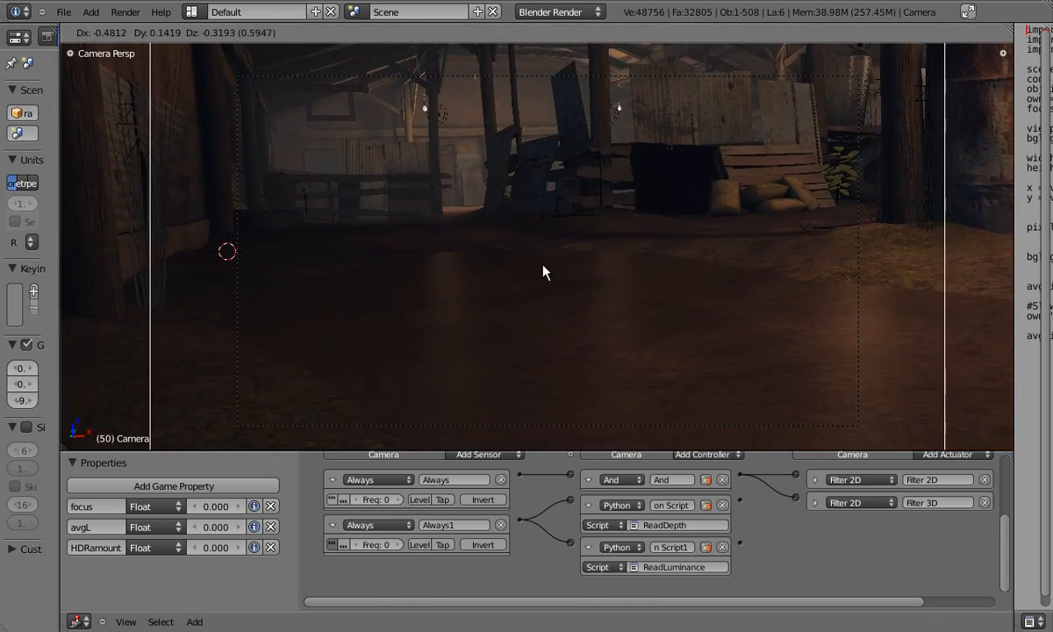
pyautogui.click(544, 264)
pyautogui.press('r')
pyautogui.press('r')
pyautogui.click(611, 220)
pyautogui.press('g')
pyautogui.click(612, 246)
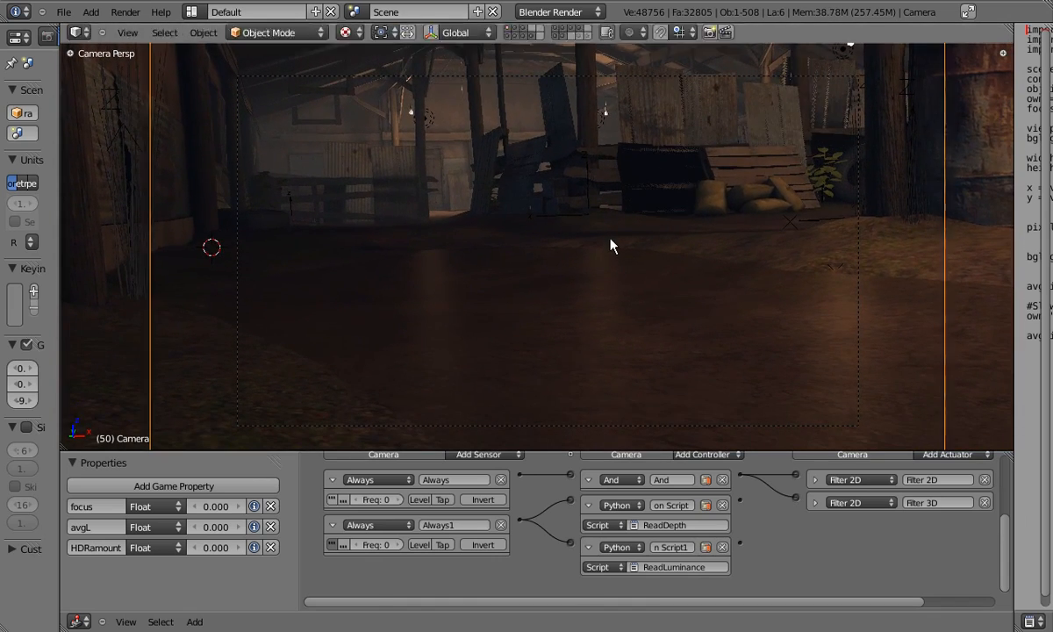
pyautogui.press('r')
pyautogui.press('r')
pyautogui.click(611, 240)
pyautogui.press('g')
pyautogui.click(611, 240)
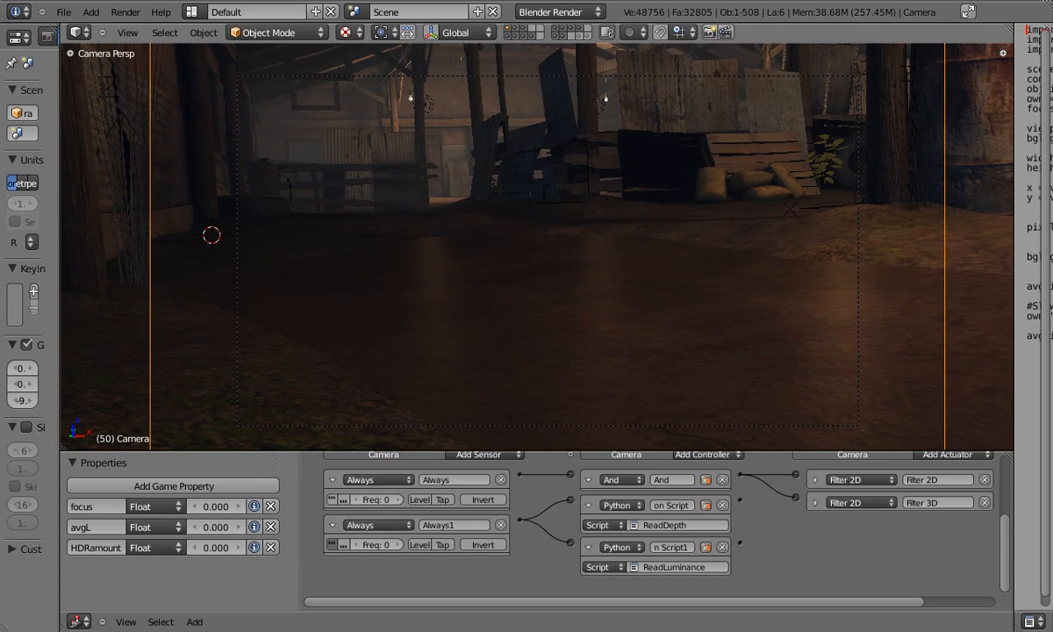
# Preview the game from the new camera position, and rotate the camera up toward the roof beams.
pyautogui.press('p')
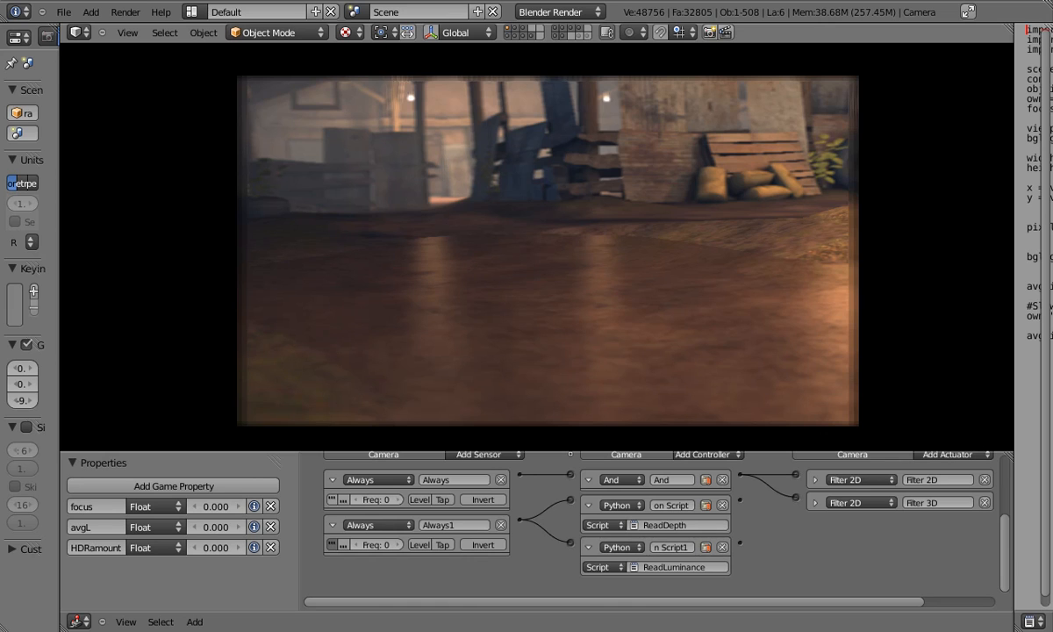
pyautogui.press('Escape')
pyautogui.press('r')
pyautogui.press('r')
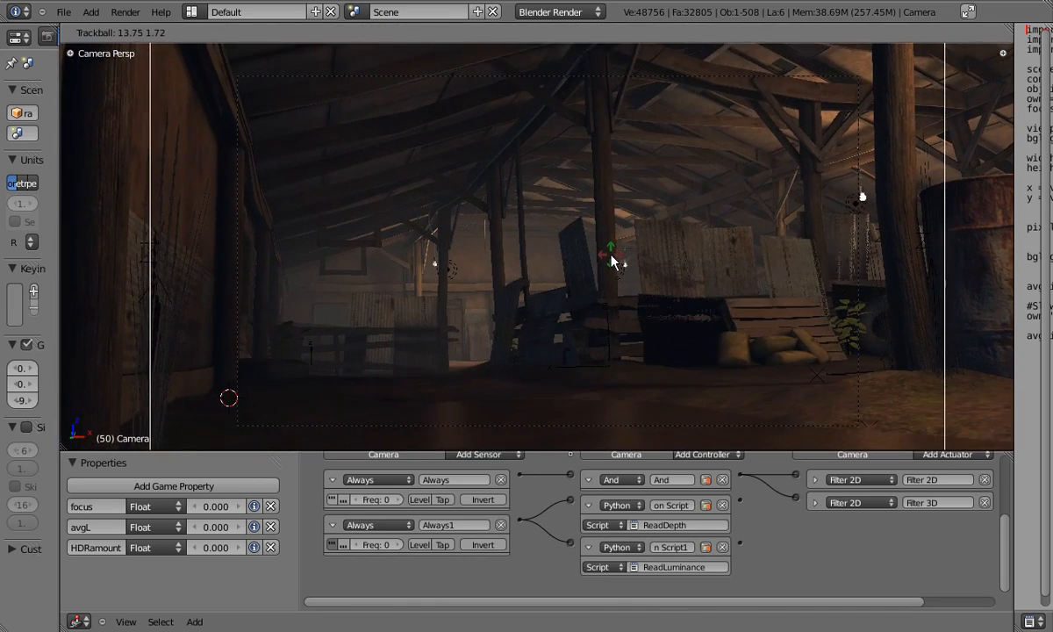
pyautogui.click(611, 261)
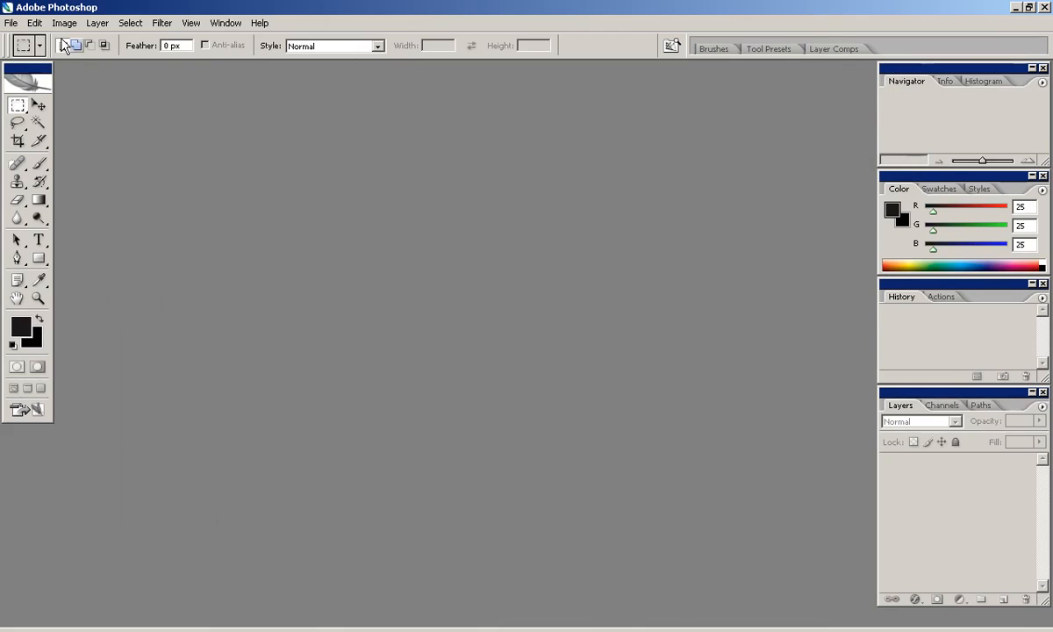
# Switch to Photoshop, create a new 512 by 512 pixel document with a white background, and enlarge its window.
pyautogui.click(11, 23)
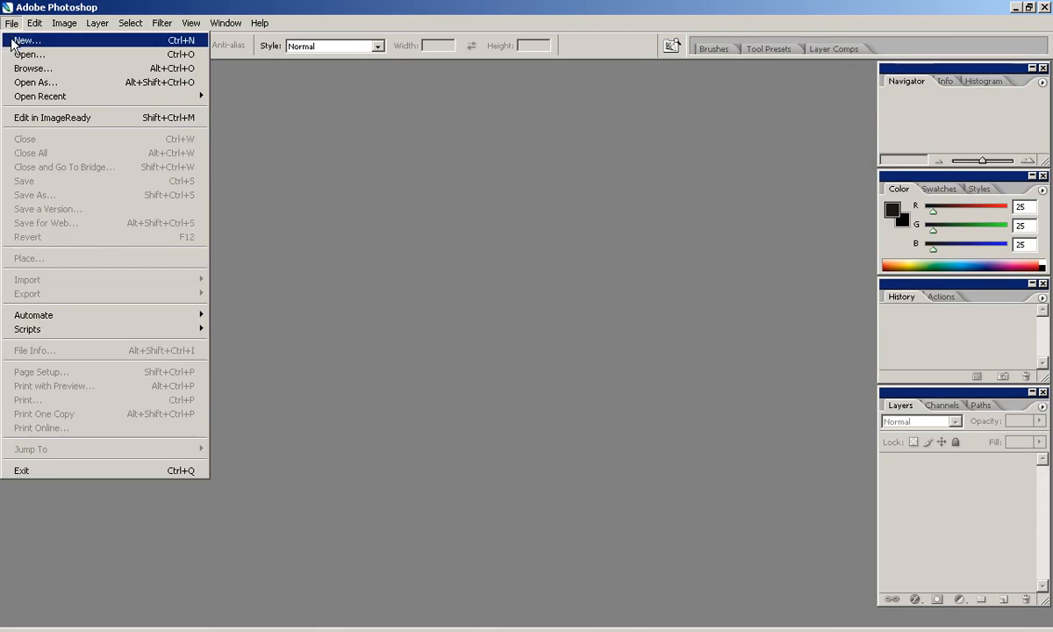
pyautogui.click(27, 39)
pyautogui.press('Tab')
pyautogui.write('512')
pyautogui.press('Tab')
pyautogui.write('512')
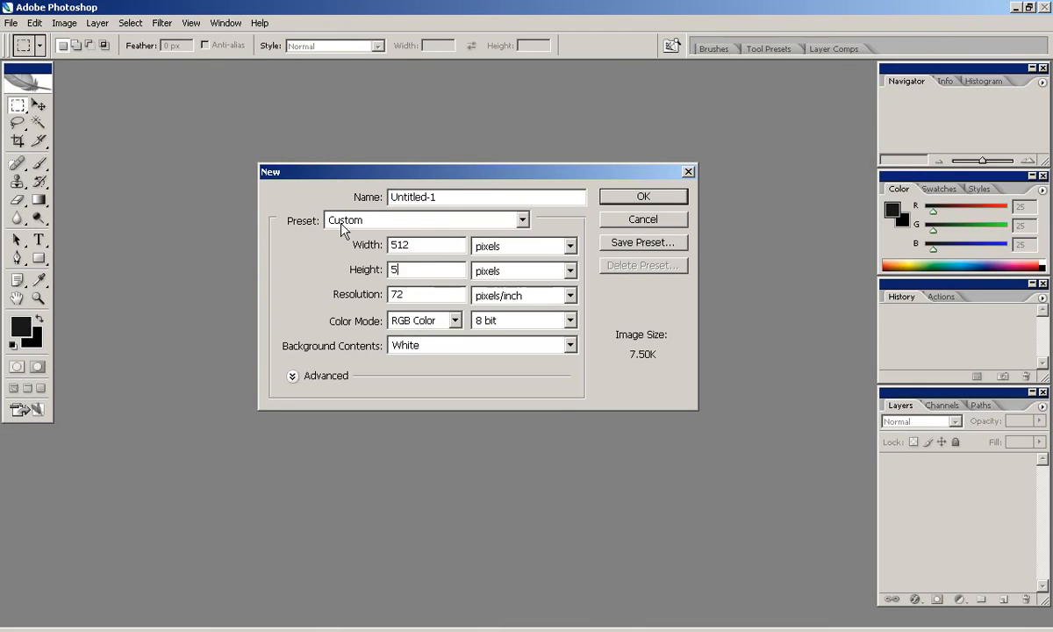
pyautogui.press('Return')
pyautogui.moveTo(578, 562); pyautogui.dragTo(638, 592)
# Paint a single dark soft dab at the canvas centre with a 300-pixel soft round brush.
pyautogui.click(39, 163)
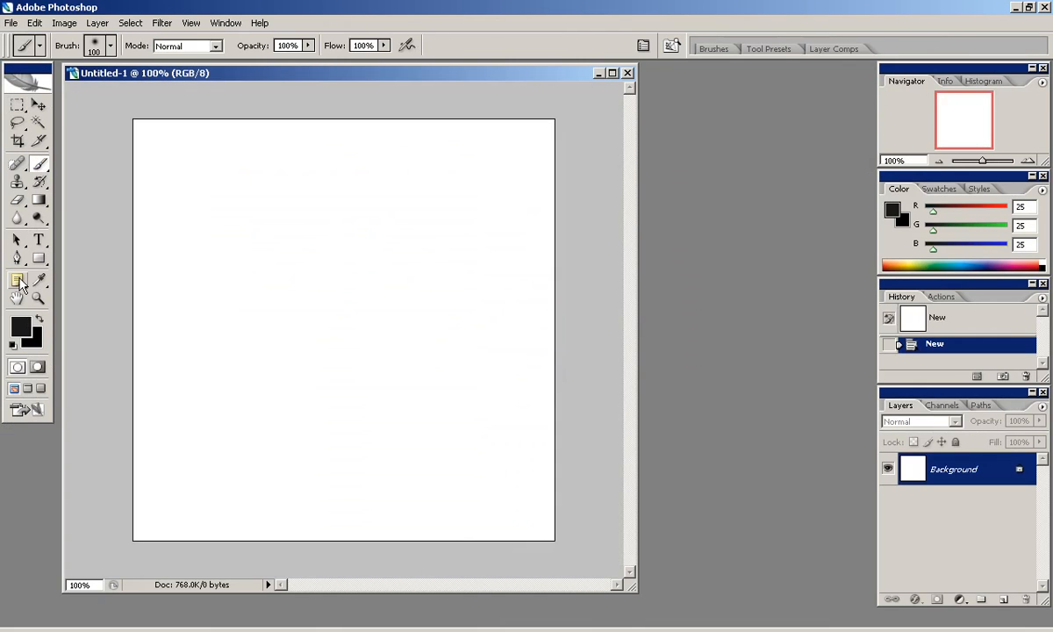
pyautogui.rightClick(351, 325)
pyautogui.doubleClick(499, 499)
pyautogui.click(341, 329)
pyautogui.hotkey('ctrl', 'z')
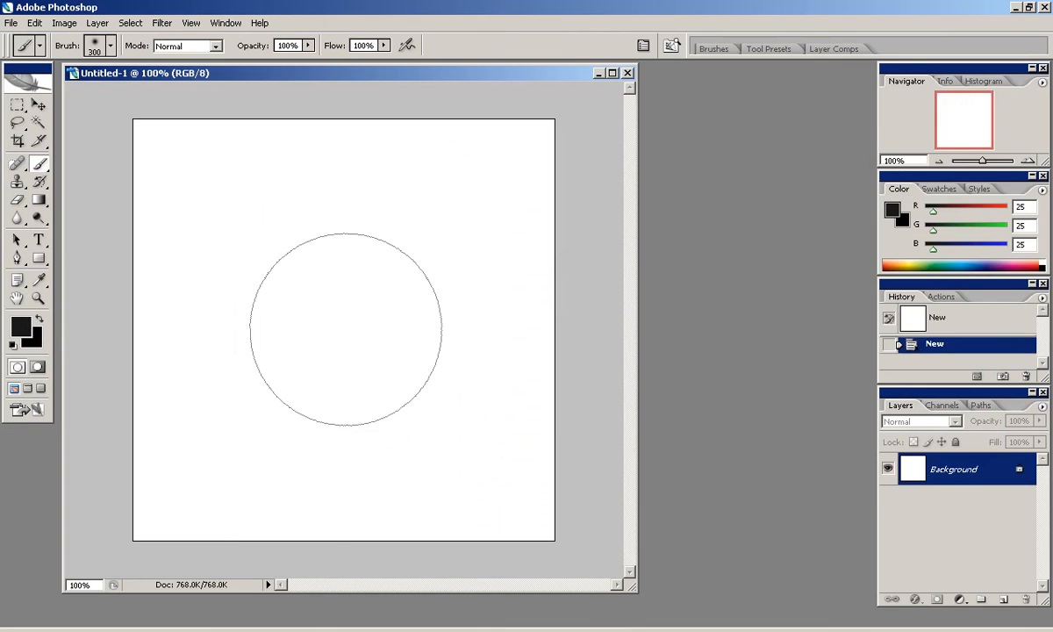
pyautogui.click(333, 316)
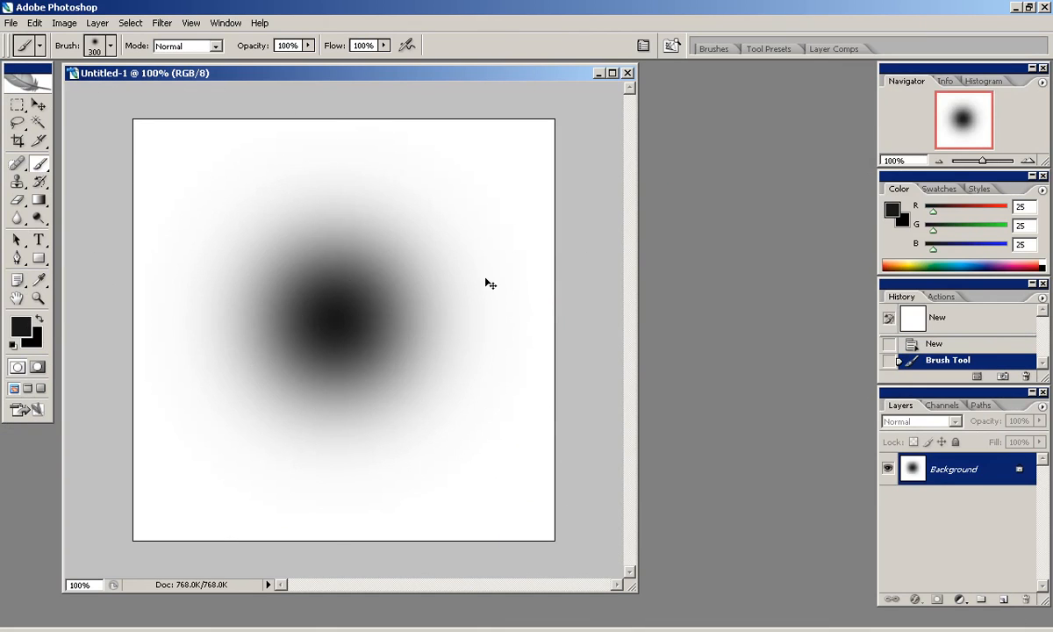
# Invert the image and darken its glow with Levels by setting the white output level to 180.
pyautogui.hotkey('ctrl', 'i')
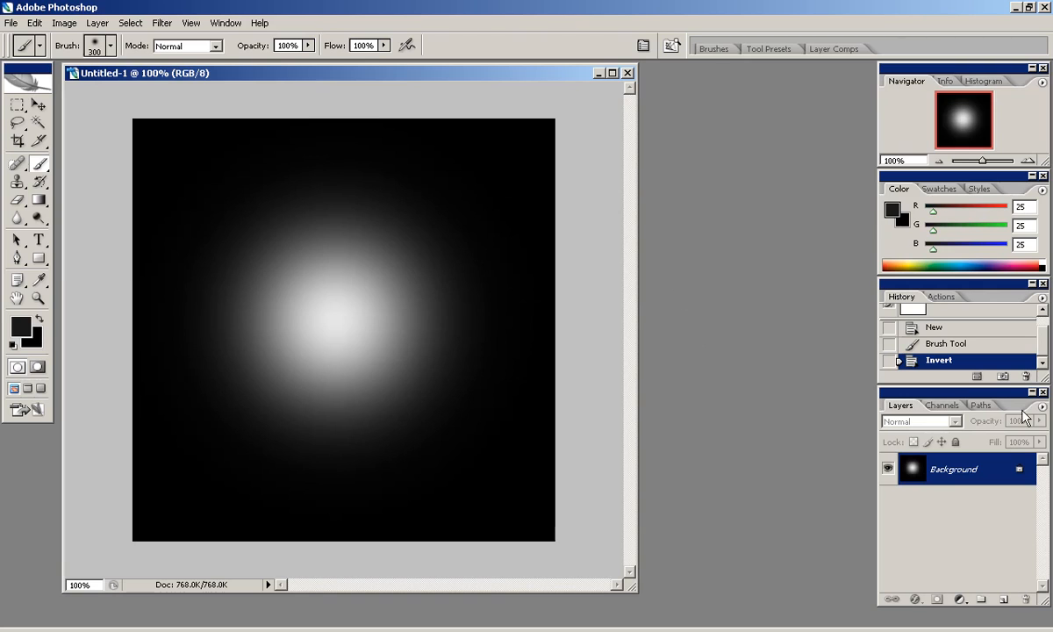
pyautogui.click(69, 24)
pyautogui.moveTo(80, 63)
pyautogui.click(231, 61)
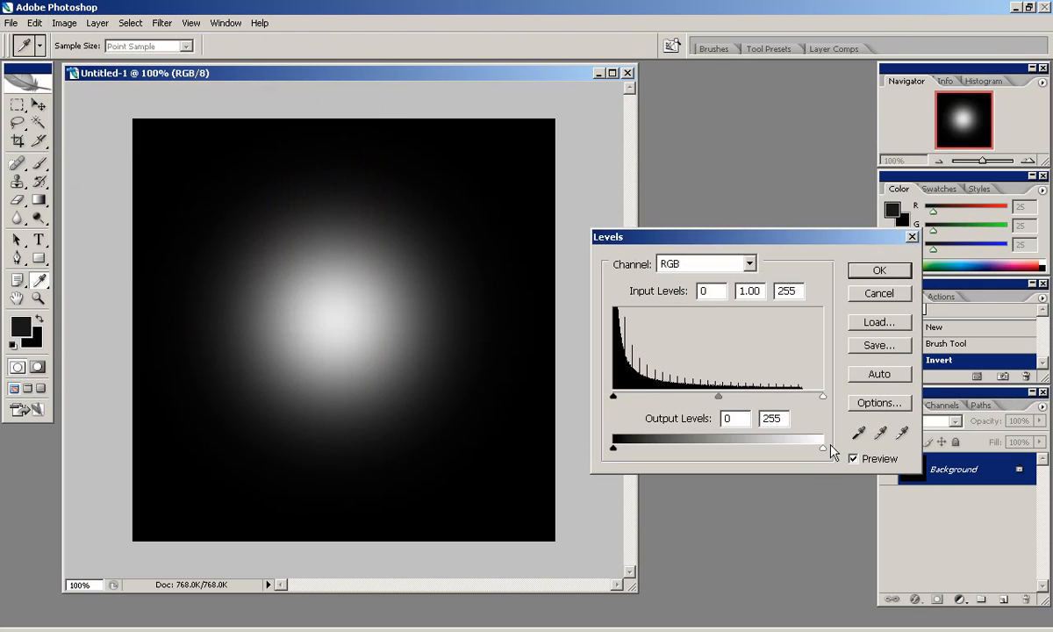
pyautogui.moveTo(825, 449); pyautogui.dragTo(763, 455)
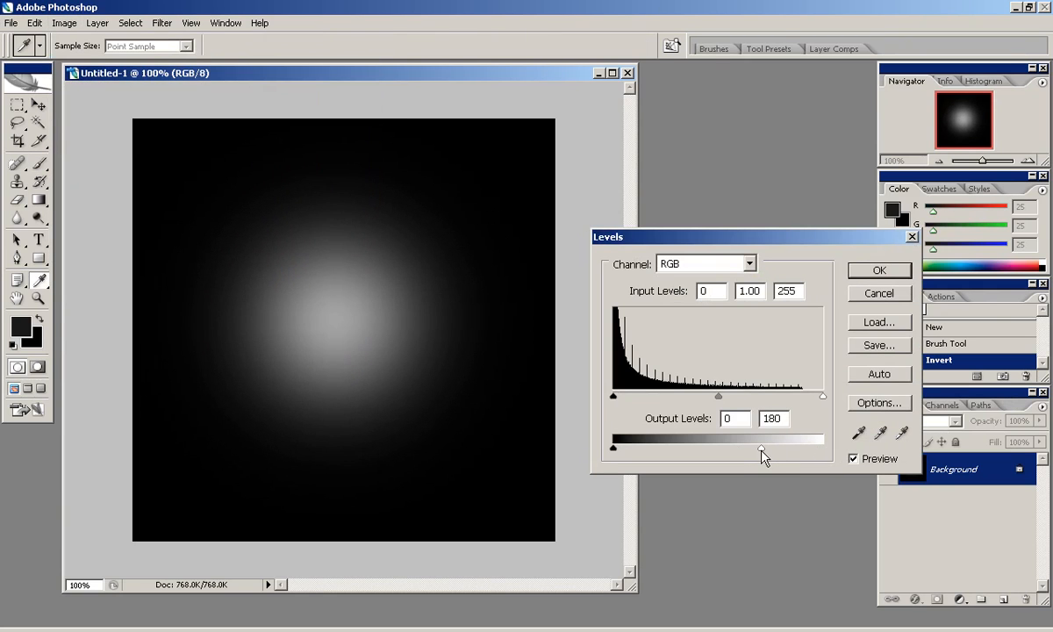
pyautogui.click(879, 270)
# Start saving the glow image and choose the project's textures folder on drive D: as its location.
pyautogui.click(11, 23)
pyautogui.click(77, 181)
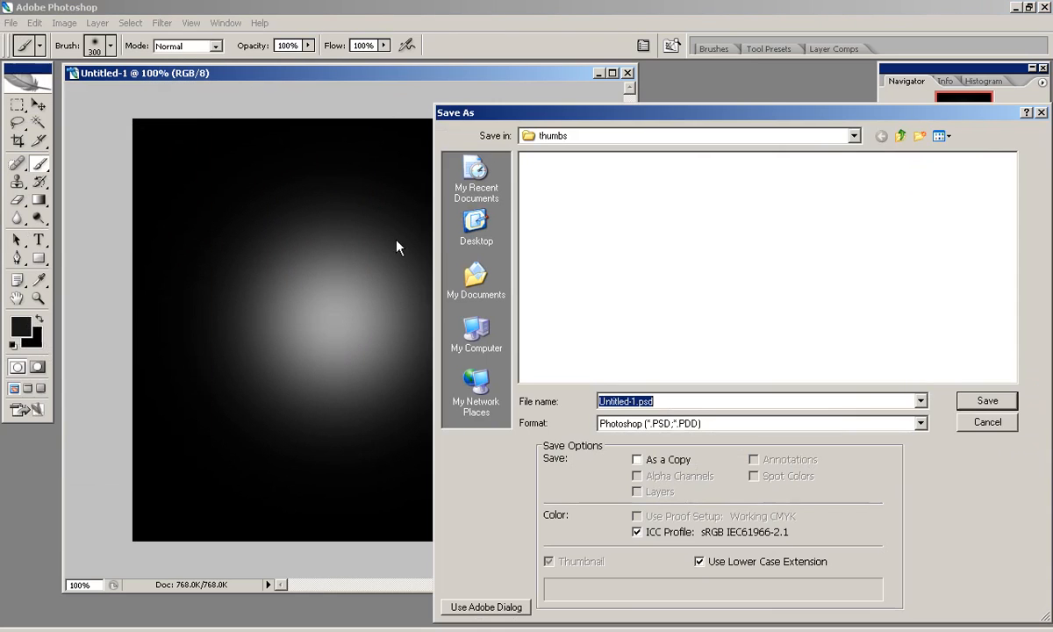
pyautogui.click(855, 135)
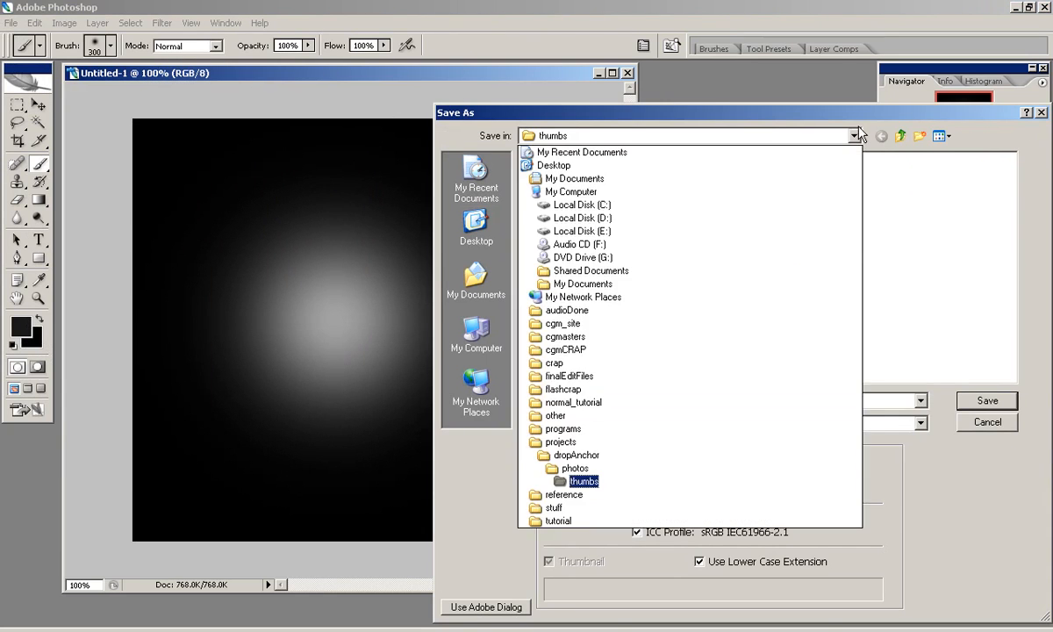
pyautogui.click(579, 218)
pyautogui.doubleClick(537, 173)
pyautogui.doubleClick(550, 229)
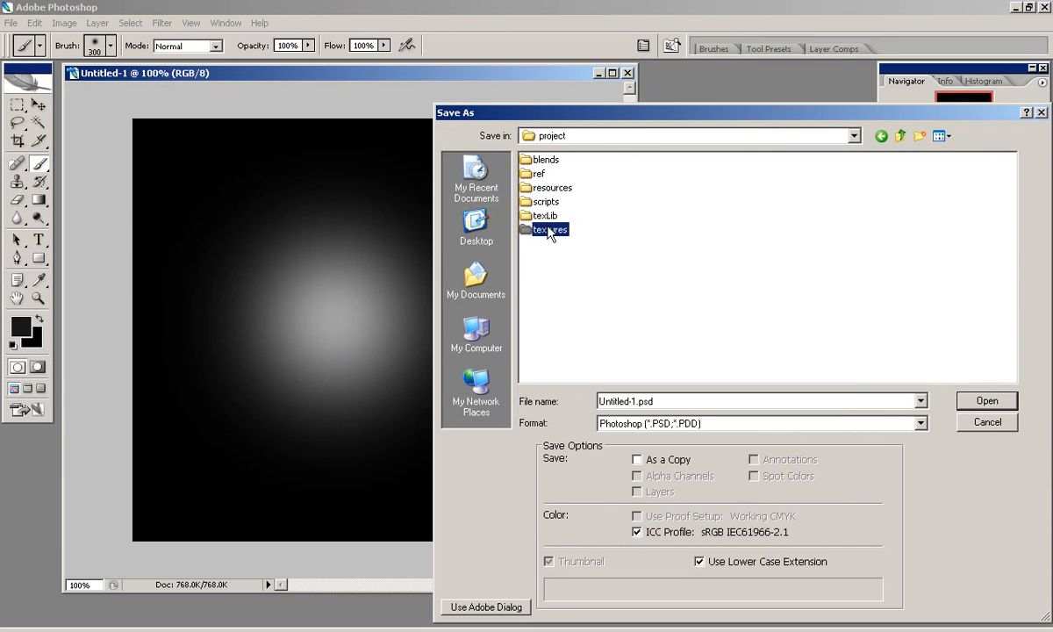
# Save the image in PNG format as flare with no interlacing, and close the document.
pyautogui.click(720, 424)
pyautogui.click(690, 416)
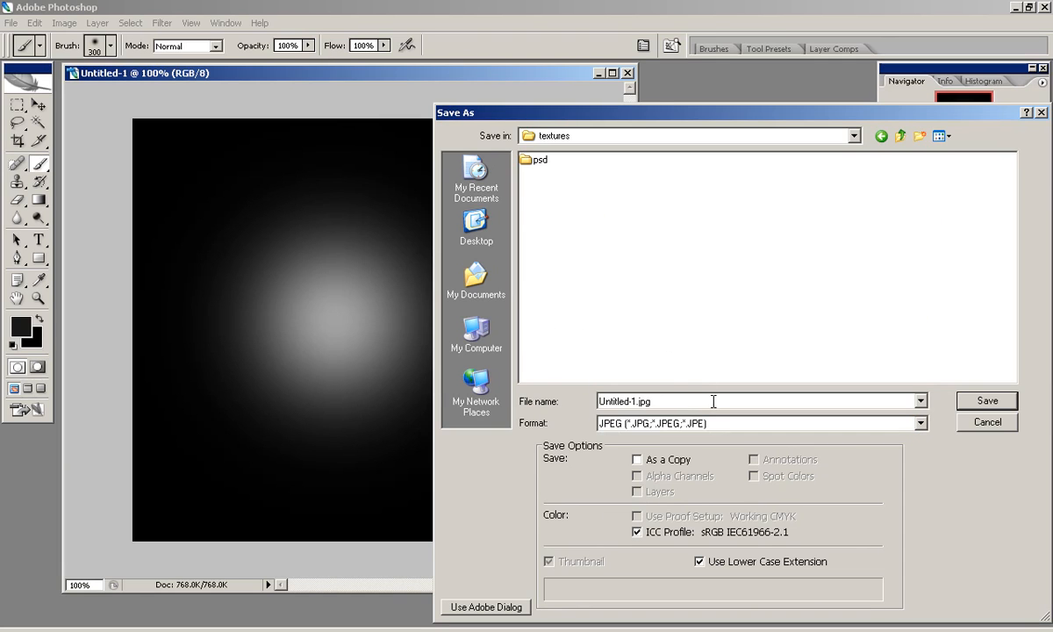
pyautogui.click(691, 423)
pyautogui.click(693, 366)
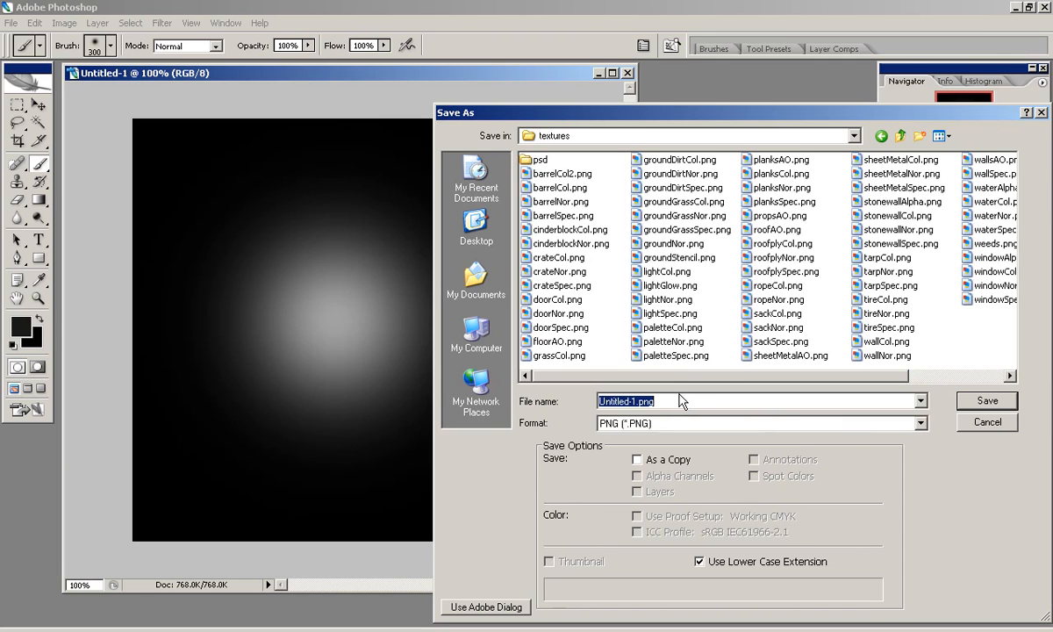
pyautogui.write('flare')
pyautogui.press('Return')
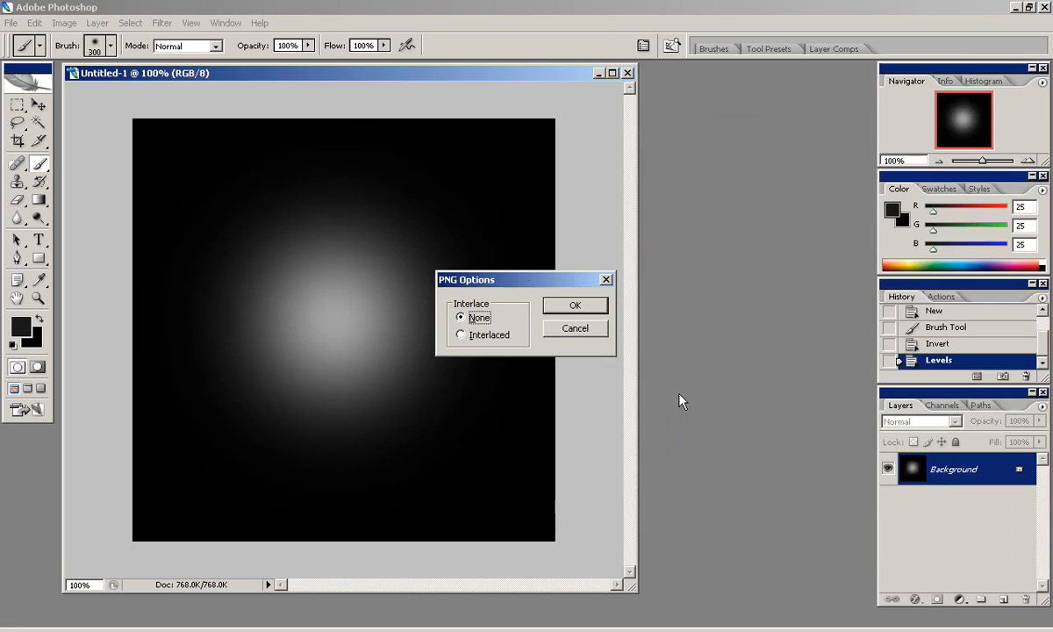
pyautogui.click(578, 303)
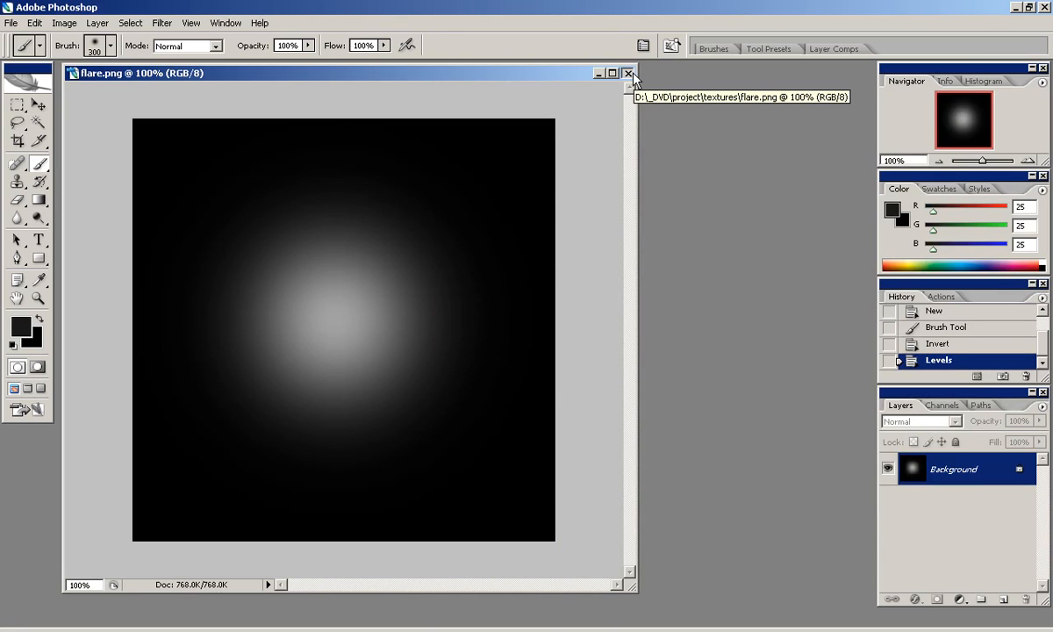
pyautogui.click(628, 73)
# Switch to Blender in full-screen view and open lights.blend from the props folder.
pyautogui.hotkey('alt', 'Tab')
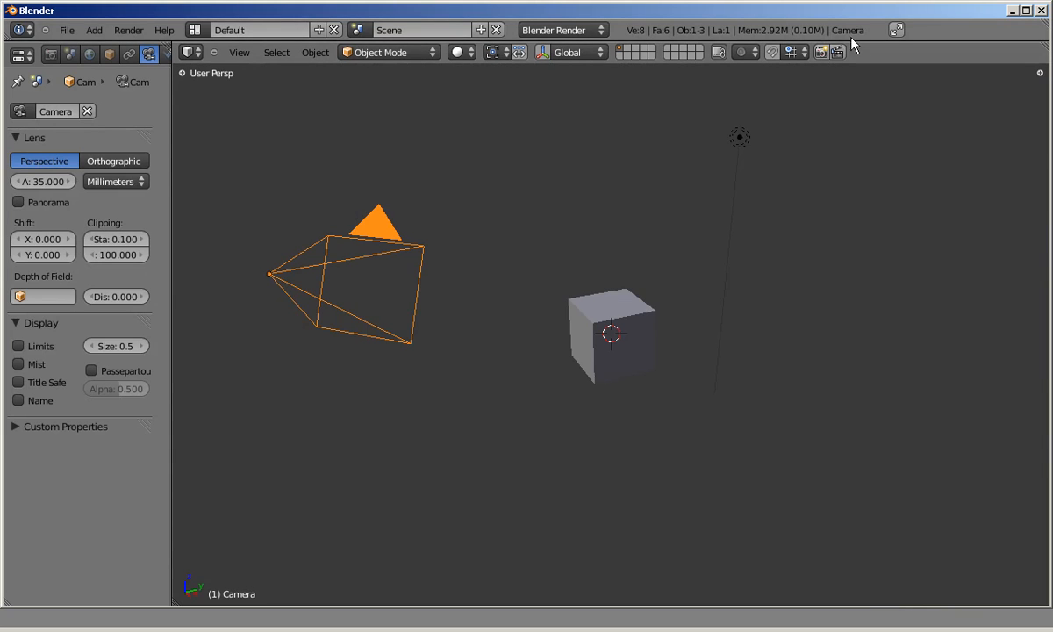
pyautogui.click(896, 30)
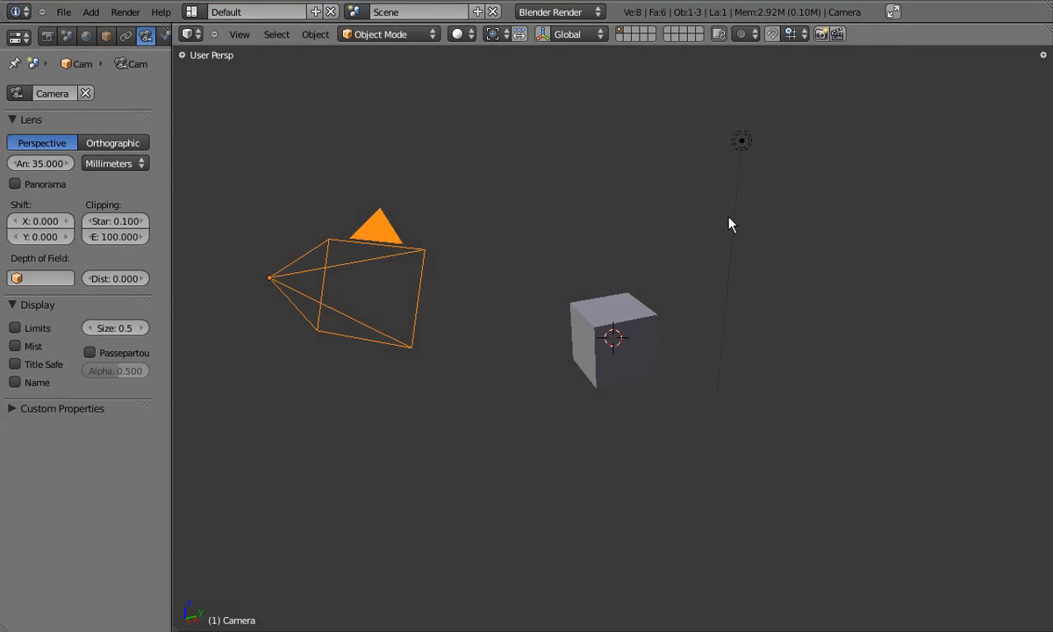
pyautogui.hotkey('ctrl', 'o')
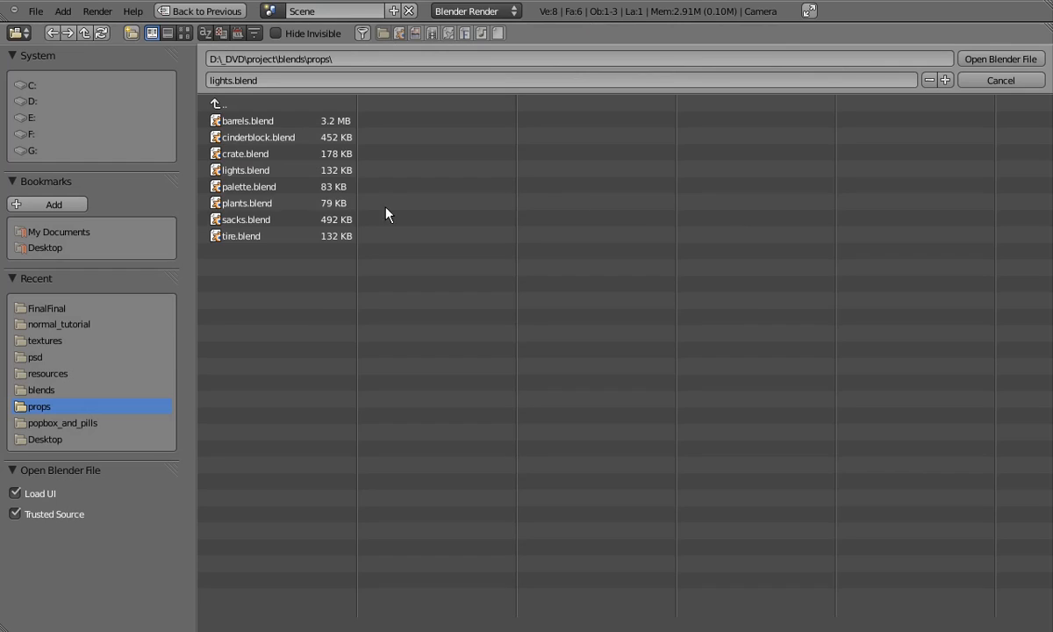
pyautogui.doubleClick(252, 172)
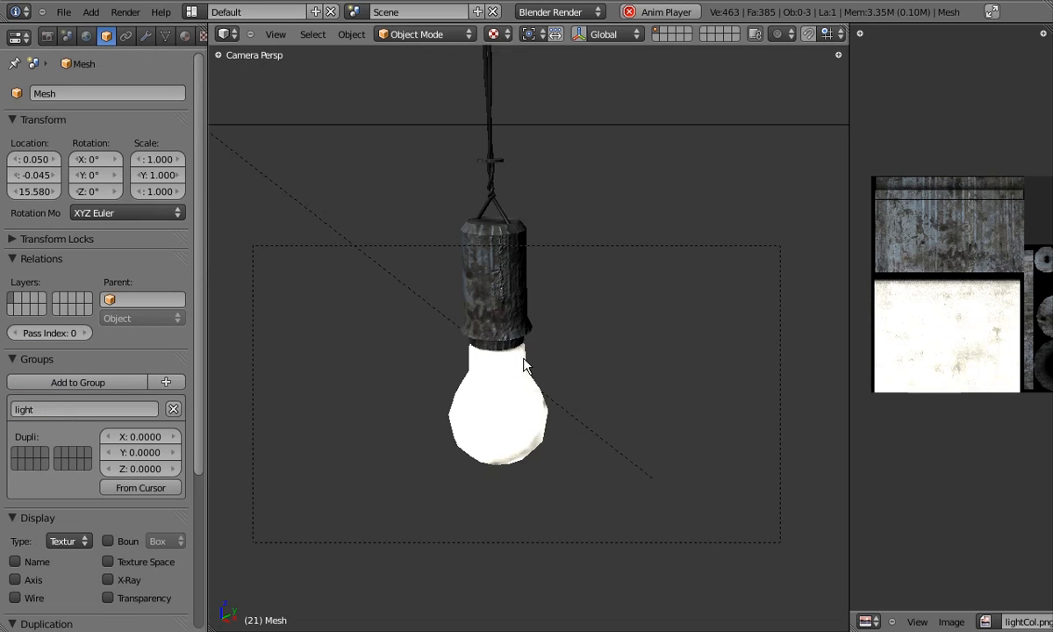
# In top view, add a plane at the centre of the light bulb and scale it up well beyond the bulb in Edit Mode.
pyautogui.press('KP_7')
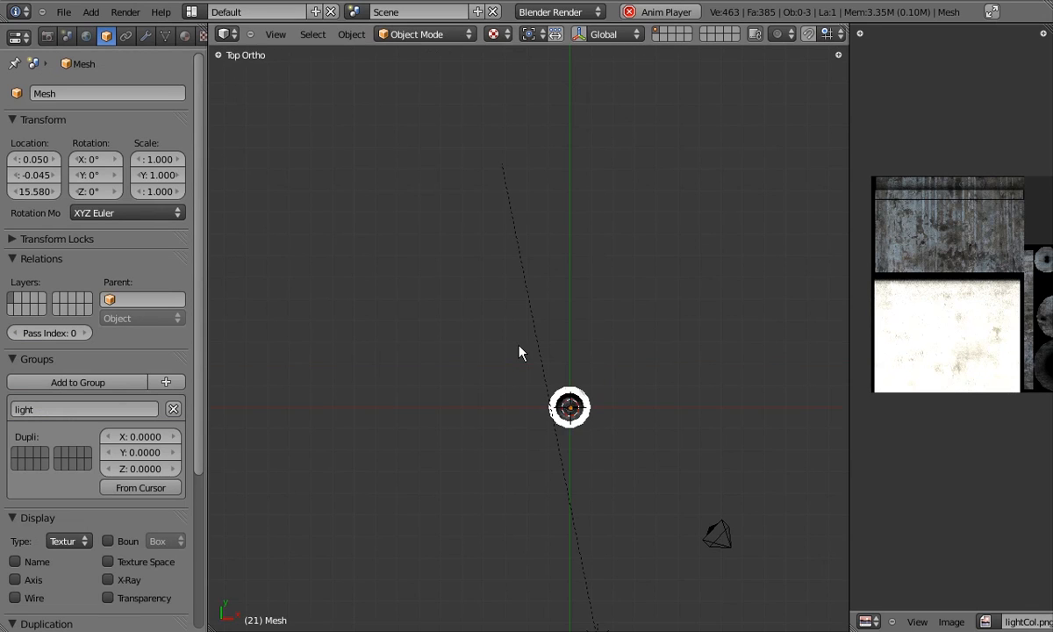
pyautogui.keyDown('shift'); pyautogui.moveTo(620, 381); pyautogui.dragTo(572, 301, button='middle'); pyautogui.keyUp('shift')
pyautogui.hotkey('shift', 'a')
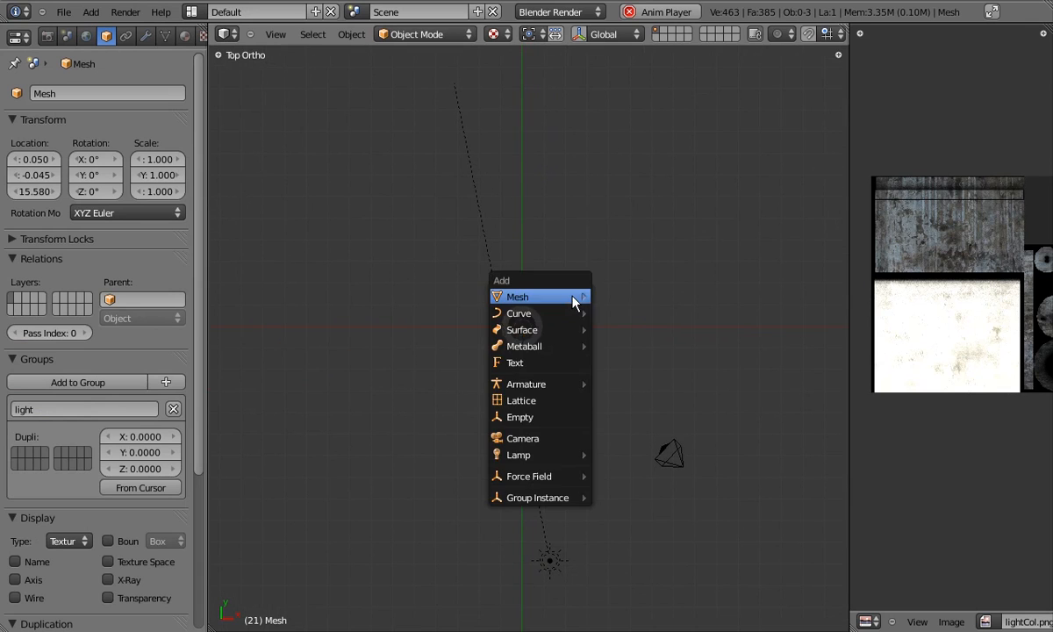
pyautogui.moveTo(579, 297)
pyautogui.click(638, 303)
pyautogui.press('Tab')
pyautogui.press('s')
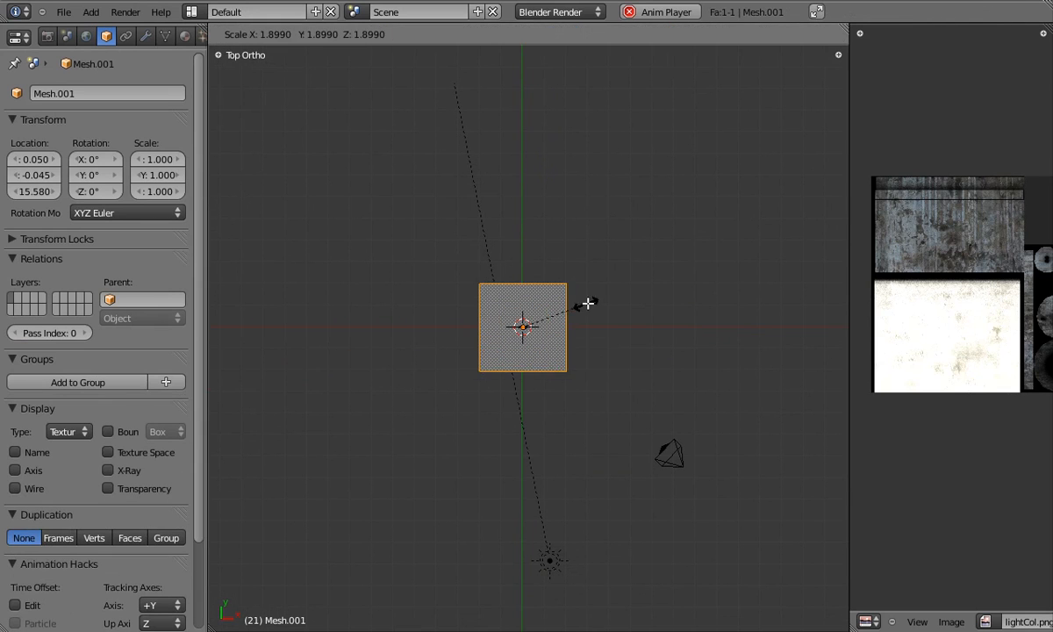
pyautogui.click(619, 297)
# Stop the animation playback, widen the image editor, and unwrap the plane with Project from View (Bounds).
pyautogui.click(629, 11)
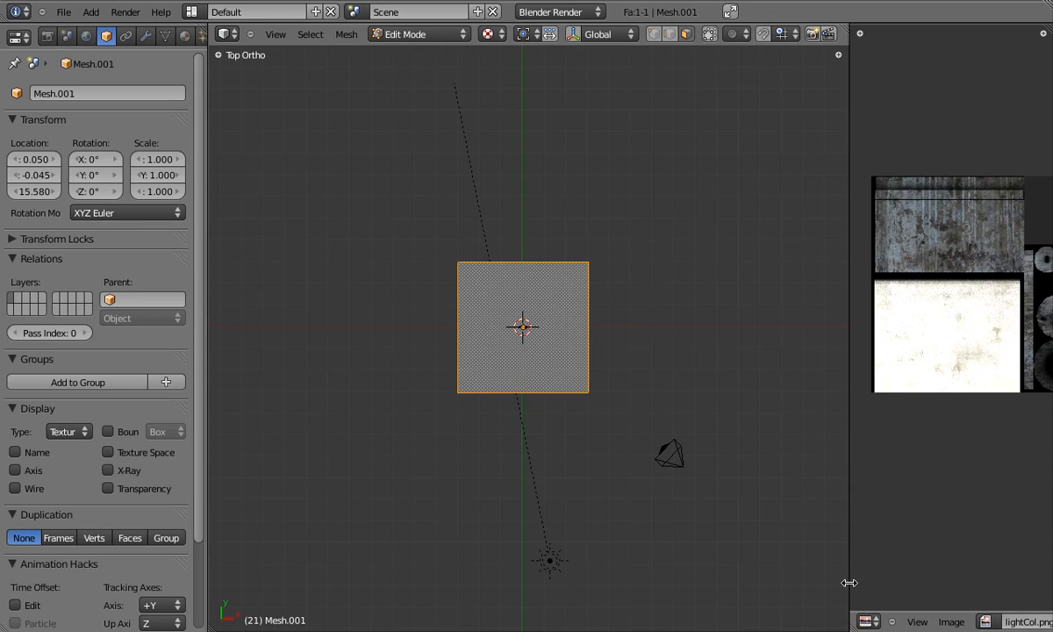
pyautogui.moveTo(849, 553); pyautogui.dragTo(728, 553)
pyautogui.scroll(2, 489, 329)
pyautogui.press('u')
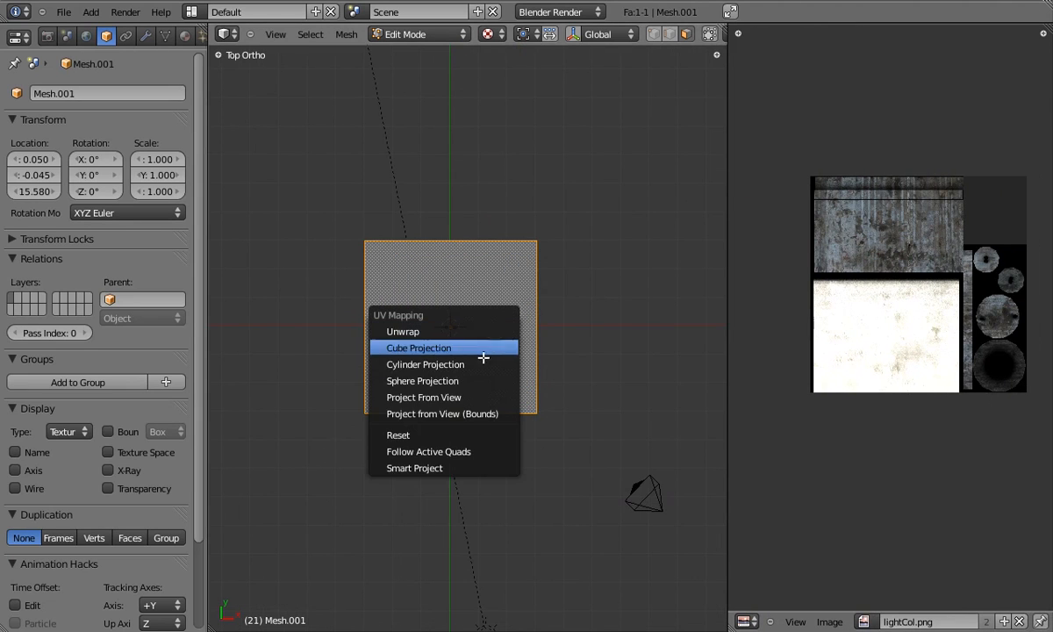
pyautogui.click(481, 413)
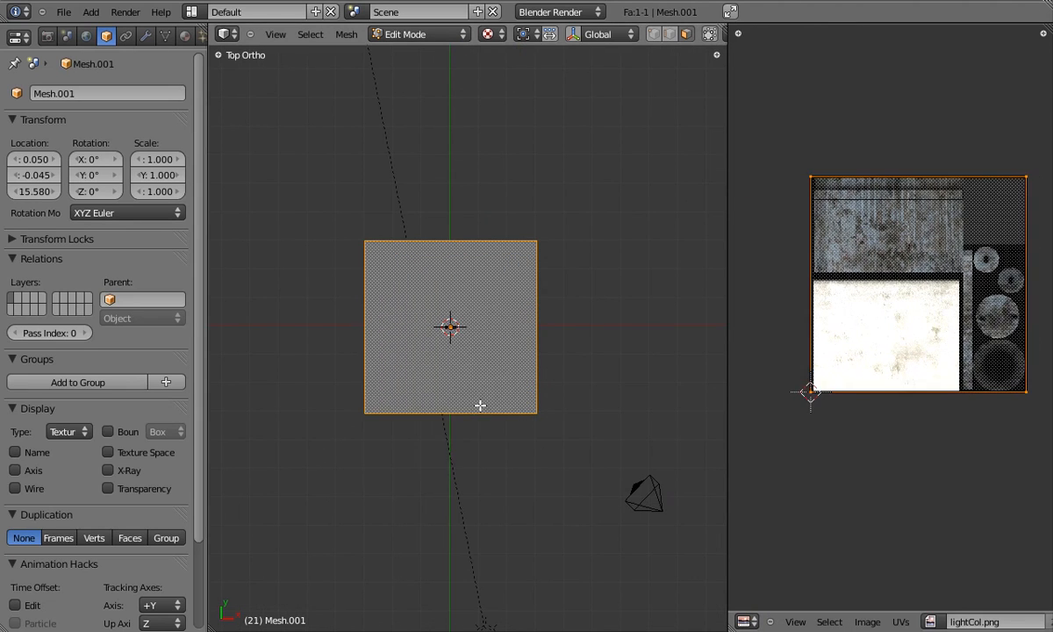
# Open flare.png from the textures folder as the image on the unwrapped plane.
pyautogui.click(867, 621)
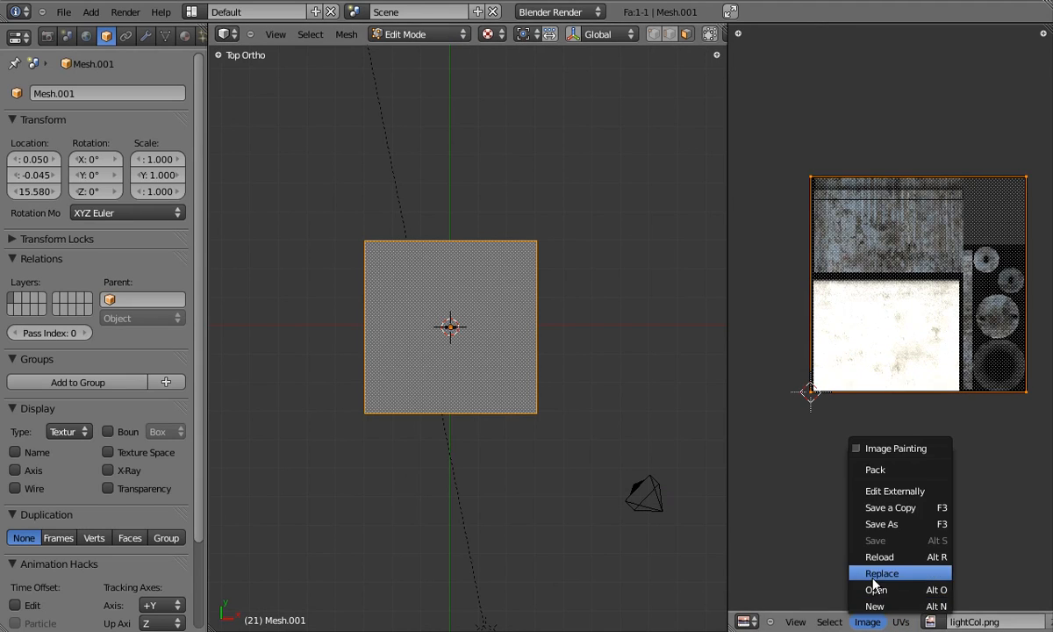
pyautogui.click(869, 507)
pyautogui.scroll(-2, 483, 262)
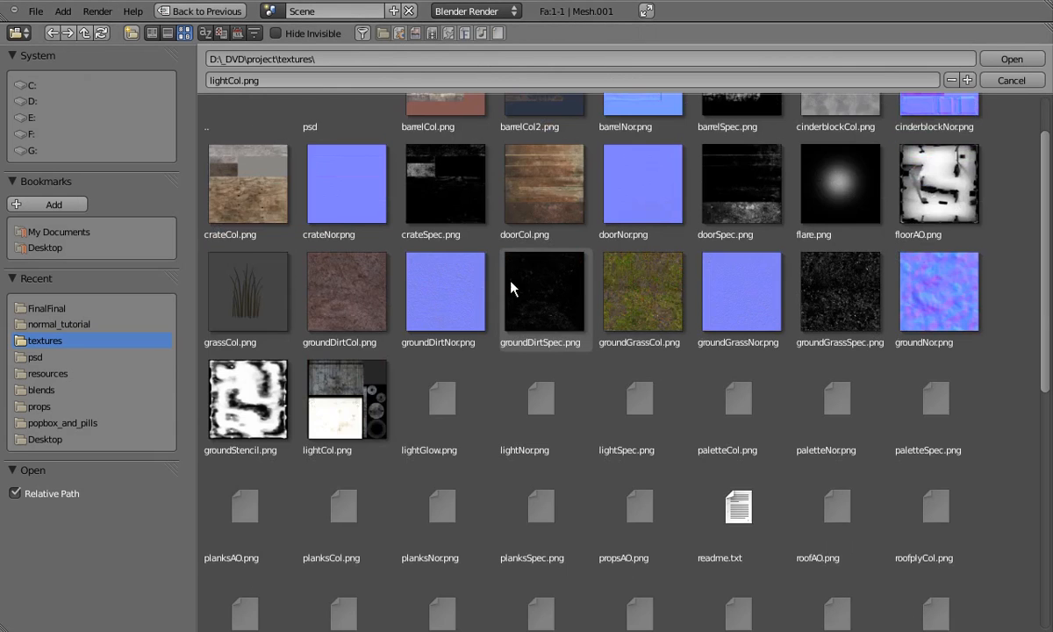
pyautogui.doubleClick(819, 235)
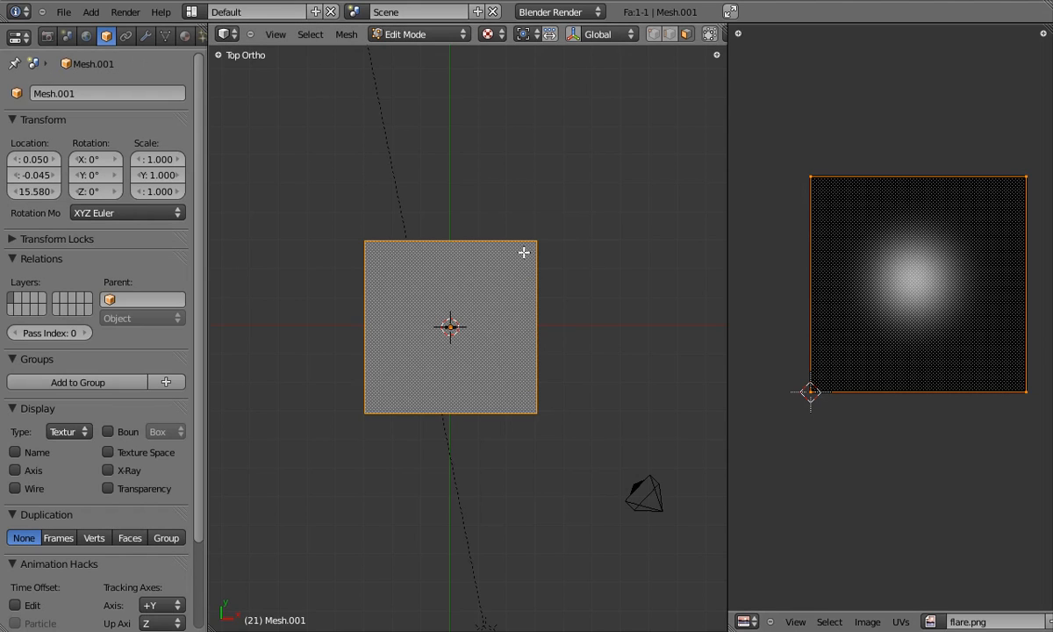
# In front view, rotate the plane's mesh by -90° so it stands upright, and return to Object Mode.
pyautogui.press('KP_1')
pyautogui.scroll(-3, 524, 252)
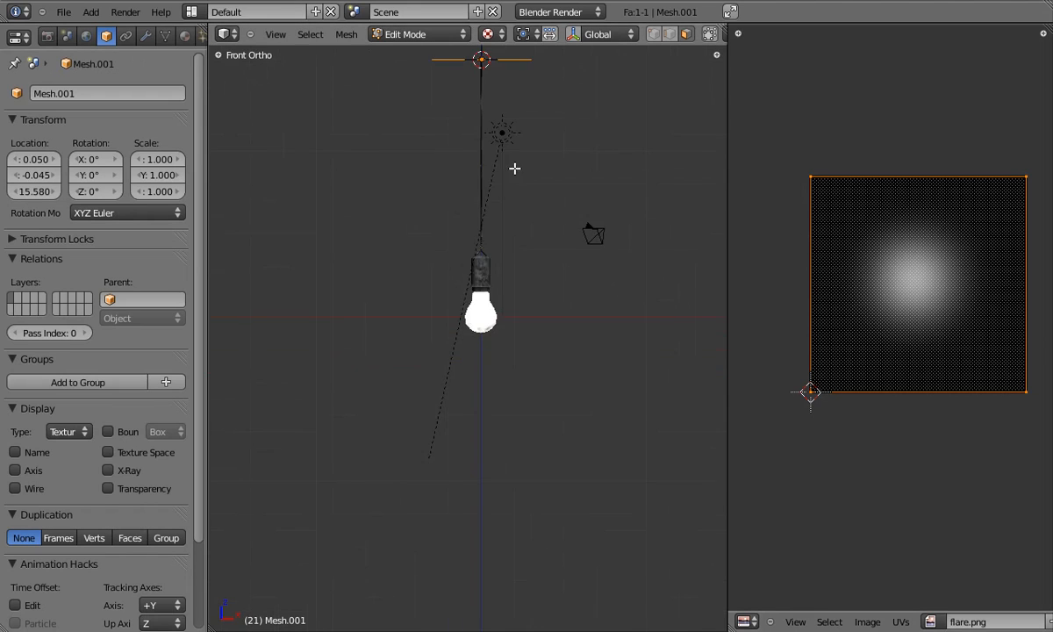
pyautogui.keyDown('shift'); pyautogui.scroll(5, 501, 170); pyautogui.keyUp('shift')
pyautogui.press('r')
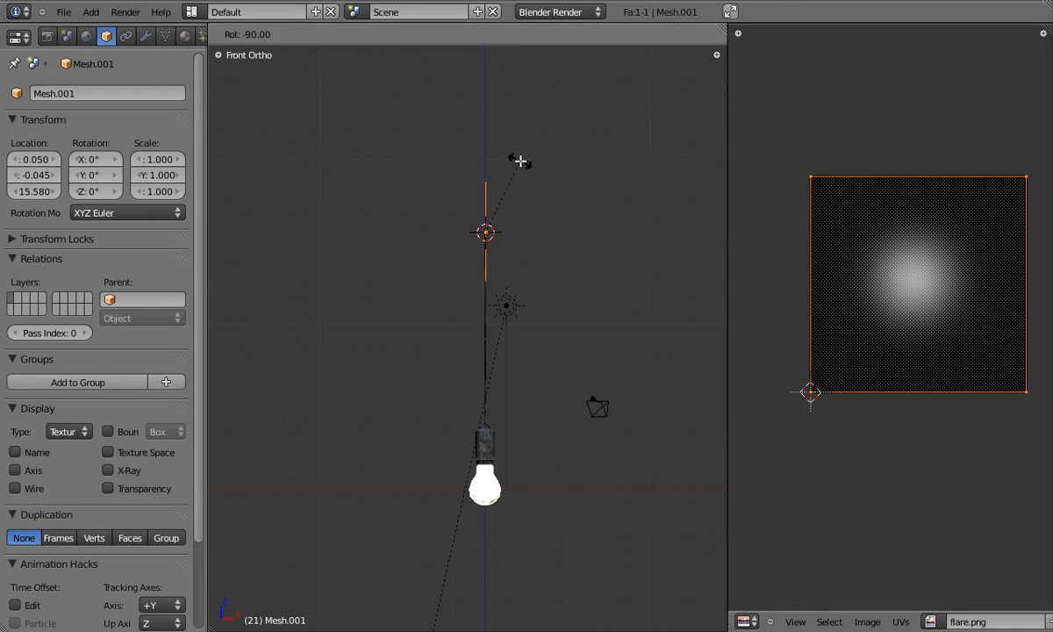
pyautogui.keyDown('ctrl'); pyautogui.click(521, 161); pyautogui.keyUp('ctrl')
pyautogui.press('Tab')
# Show the viewport in textured shading and turn on the axis display for the flare plane to check its orientation.
pyautogui.moveTo(497, 269)
pyautogui.mouseDown(button='middle')
pyautogui.moveTo(485, 213)
pyautogui.moveTo(451, 299)
pyautogui.mouseUp(button='middle')
pyautogui.moveTo(451, 299)
pyautogui.mouseDown(button='middle')
pyautogui.moveTo(429, 359)
pyautogui.moveTo(488, 365)
pyautogui.moveTo(399, 357)
pyautogui.moveTo(494, 360)
pyautogui.moveTo(404, 364)
pyautogui.moveTo(461, 359)
pyautogui.mouseUp(button='middle')
pyautogui.keyDown('alt'); pyautogui.scroll(2, 457, 334); pyautogui.keyUp('alt')
pyautogui.scroll(4, 456, 335)
pyautogui.hotkey('alt', 'z')
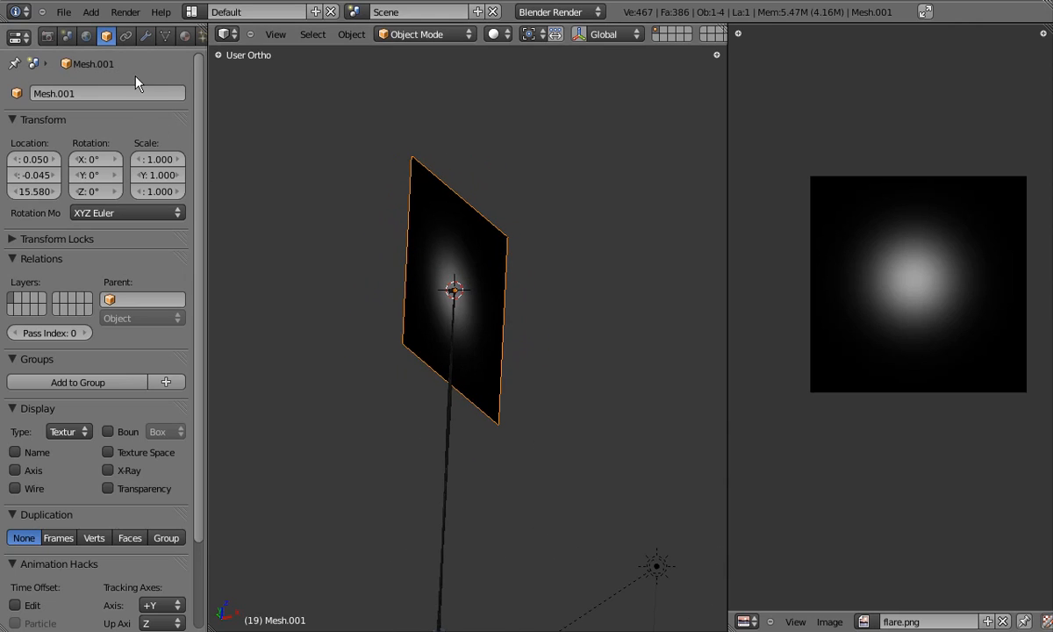
pyautogui.scroll(-3, 200, 114)
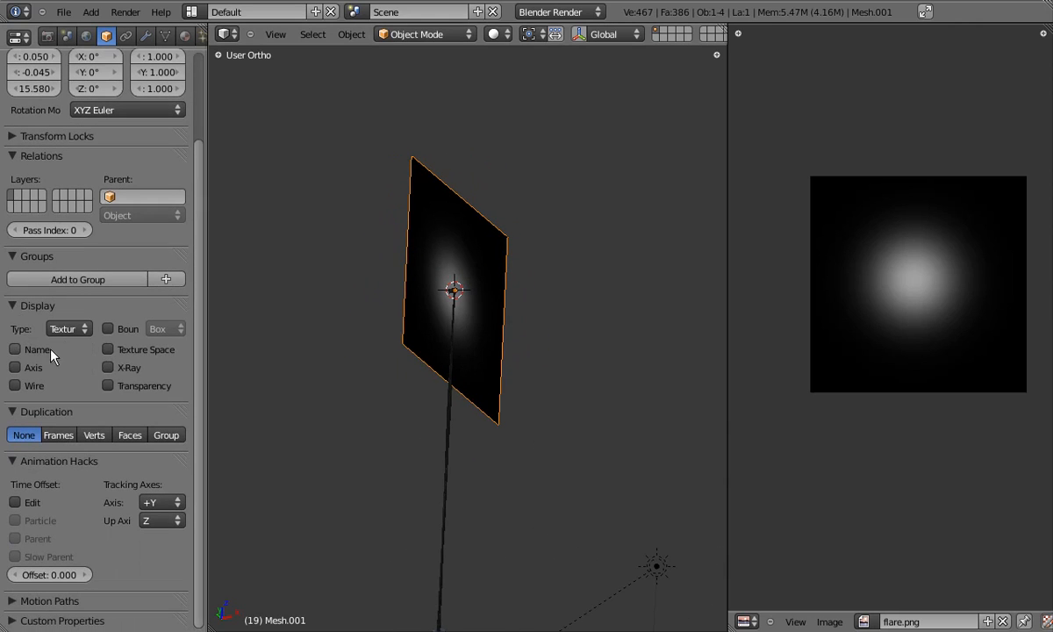
pyautogui.click(15, 367)
pyautogui.moveTo(478, 357); pyautogui.dragTo(440, 418, button='middle')
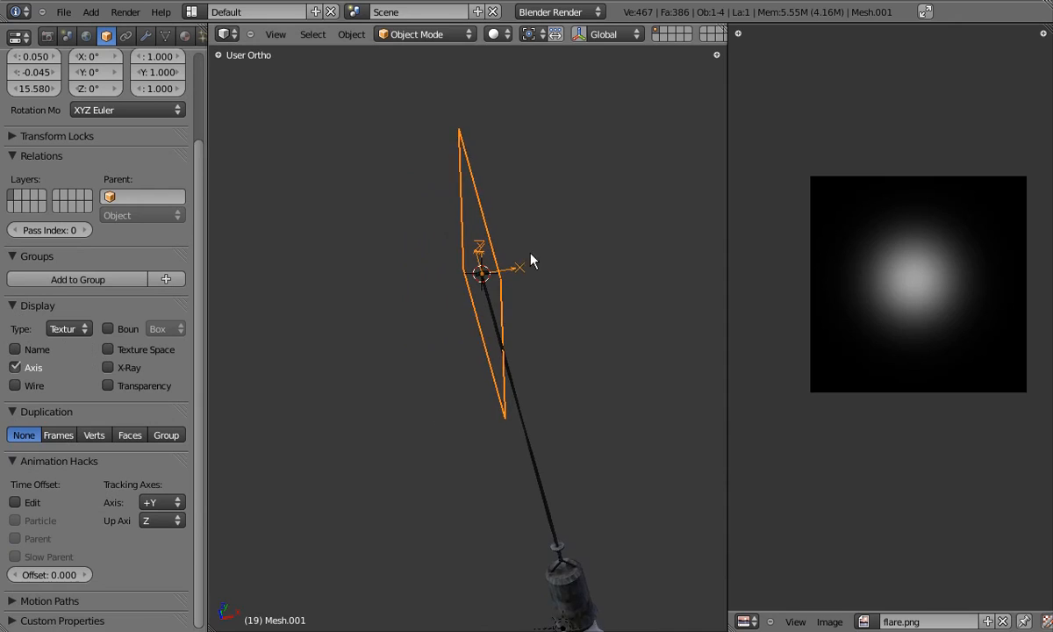
pyautogui.scroll(5, 538, 261)
pyautogui.moveTo(383, 483); pyautogui.dragTo(525, 397, button='middle')
pyautogui.scroll(-4, 461, 442)
# With the flare plane in Edit Mode, show its mesh data settings and change the render engine to Blender Game.
pyautogui.press('Tab')
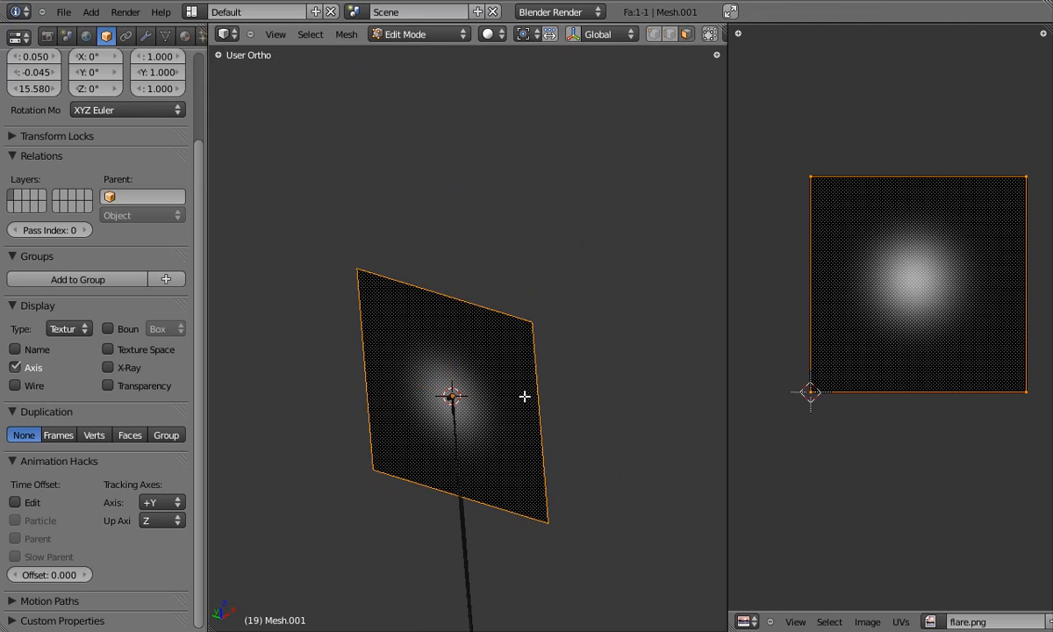
pyautogui.click(165, 36)
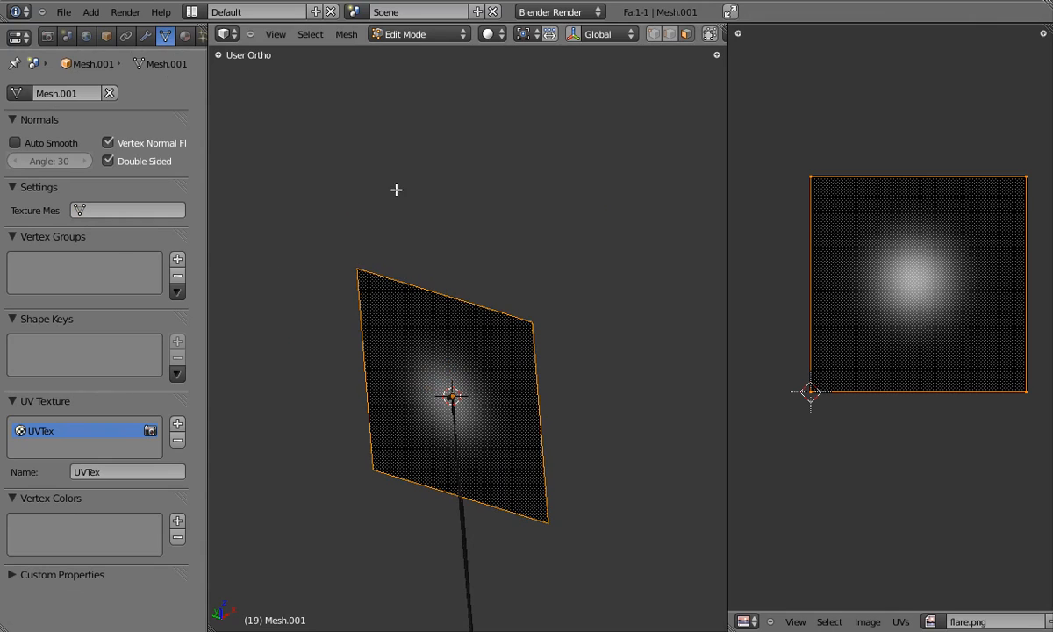
pyautogui.click(556, 12)
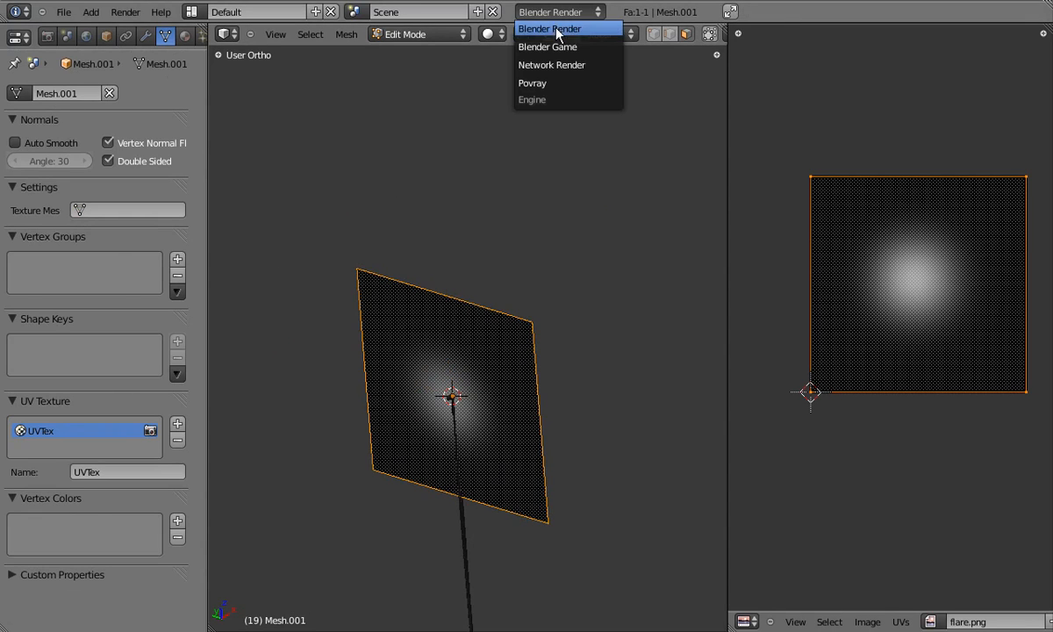
pyautogui.click(576, 48)
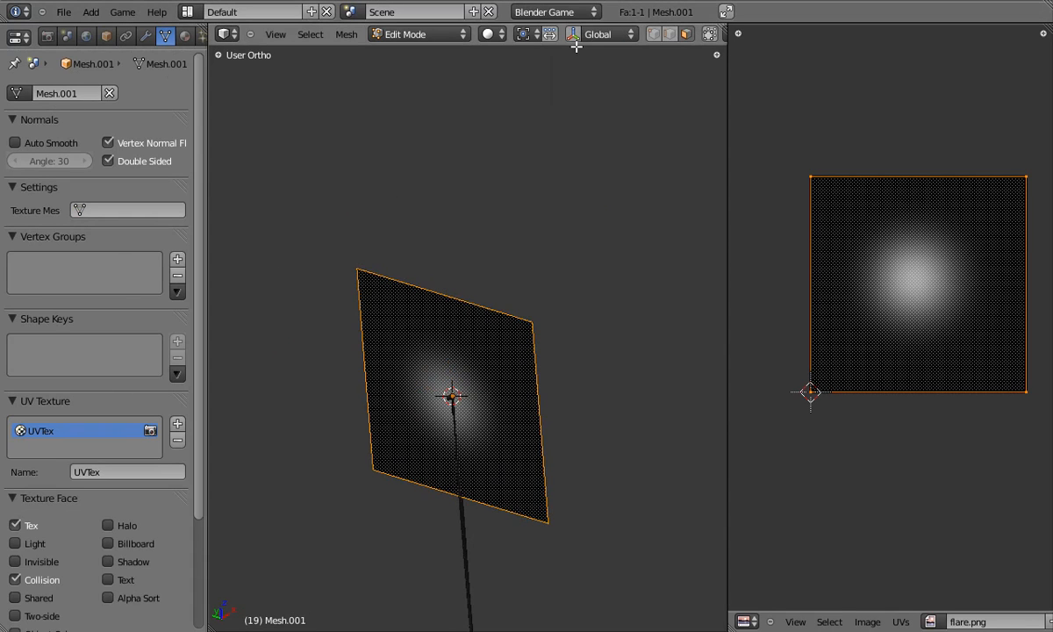
# In the plane's texture face settings, enable Halo, disable Collision and set the transparency to Add.
pyautogui.scroll(-4, 193, 255)
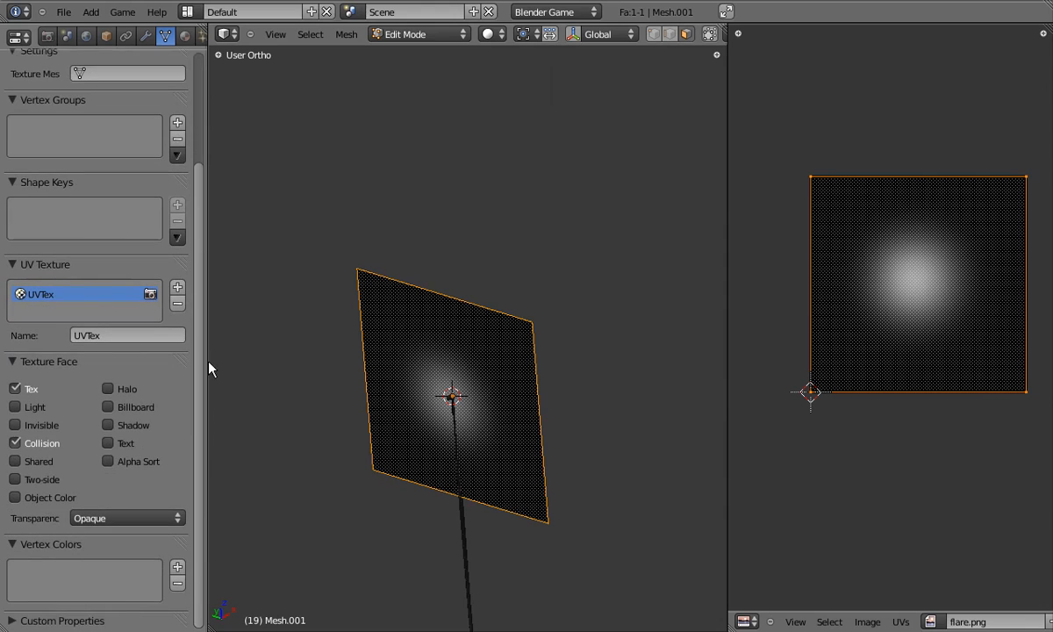
pyautogui.click(112, 387)
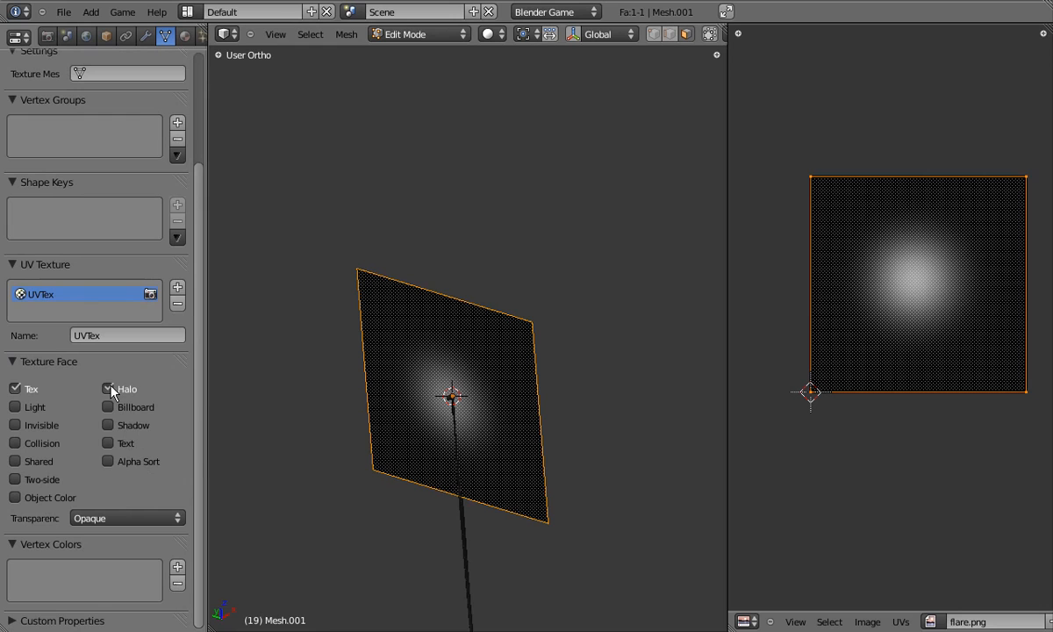
pyautogui.click(124, 517)
pyautogui.click(124, 483)
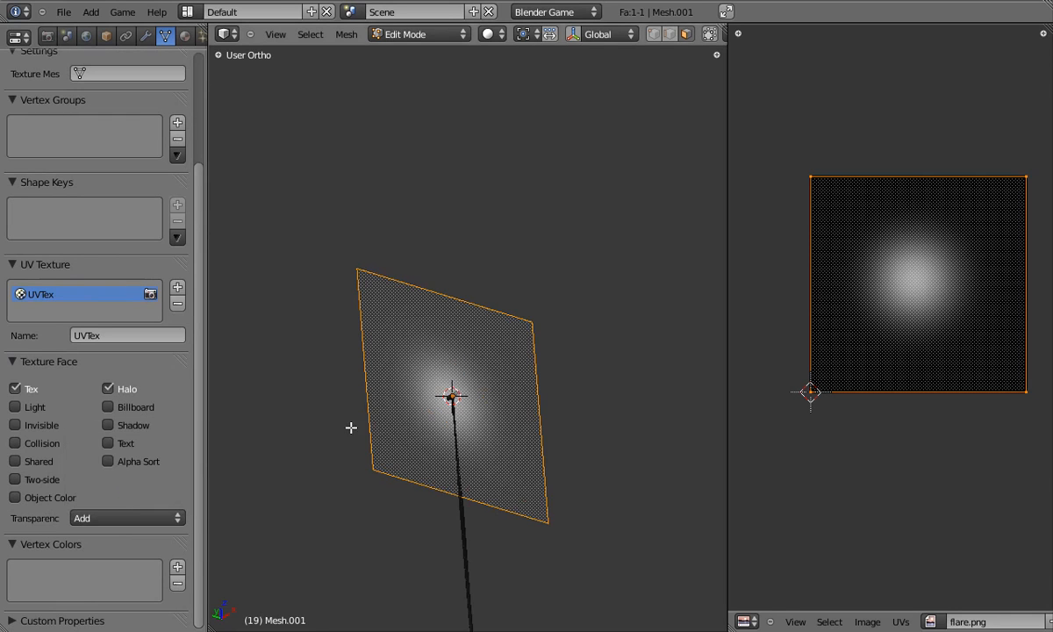
# In left view, move the flare plane in Object Mode straight down the Z axis onto the light bulb.
pyautogui.keyDown('shift'); pyautogui.moveTo(351, 427); pyautogui.dragTo(512, 117, button='middle'); pyautogui.keyUp('shift')
pyautogui.press('Tab')
pyautogui.scroll(-2, 513, 182)
pyautogui.press('ctrl+KP_3')
pyautogui.press('g')
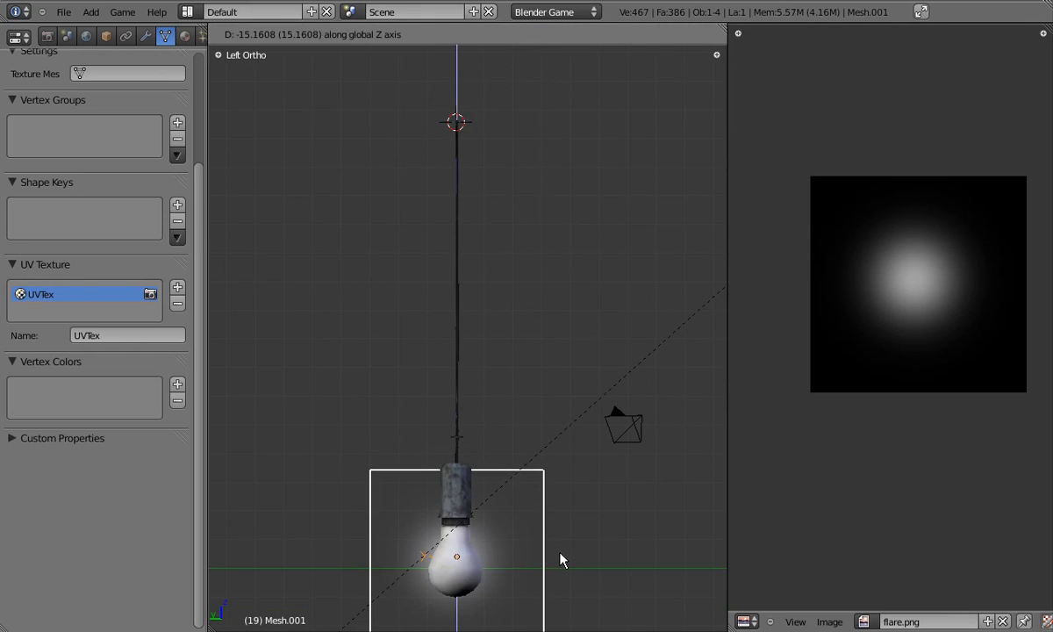
pyautogui.click(561, 570)
# Scale the plane's mesh up in Edit Mode to nearly twice its size around the bulb, and return to Object Mode.
pyautogui.keyDown('shift'); pyautogui.moveTo(557, 566); pyautogui.dragTo(513, 413, button='middle'); pyautogui.keyUp('shift')
pyautogui.press('Tab')
pyautogui.press('s')
pyautogui.click(565, 381)
pyautogui.press('Tab')
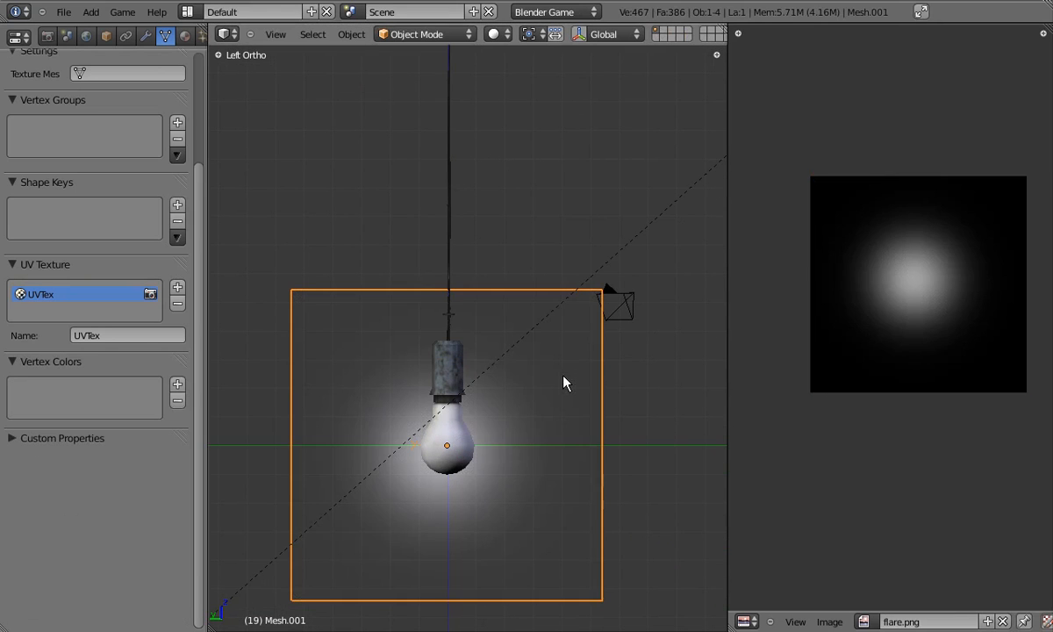
pyautogui.moveTo(565, 380); pyautogui.dragTo(380, 432, button='middle')
pyautogui.press('g')
pyautogui.rightClick(467, 436)
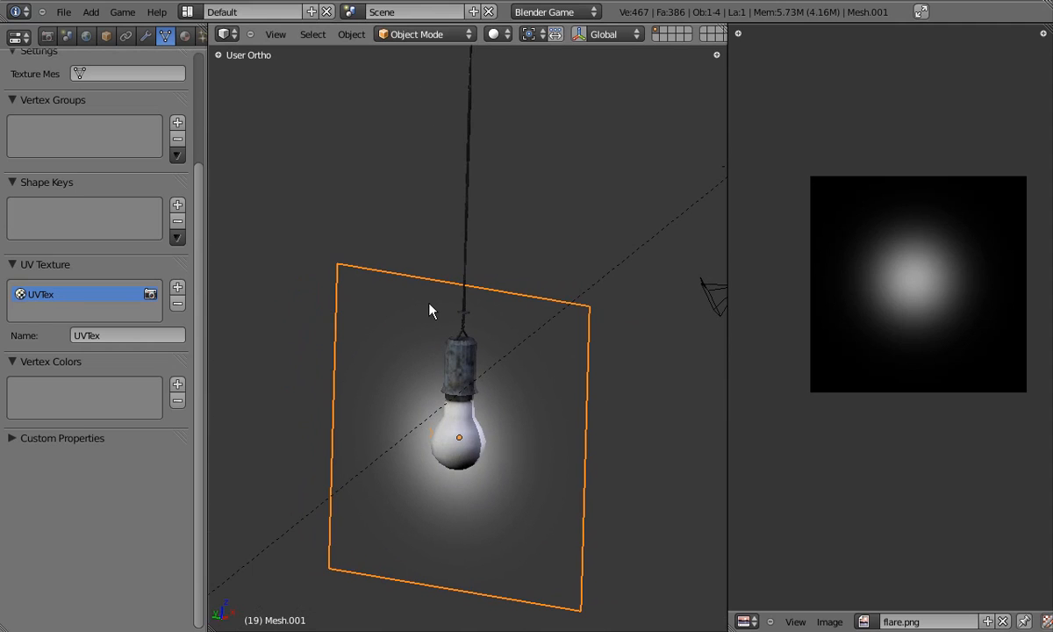
pyautogui.moveTo(430, 309); pyautogui.dragTo(463, 382, button='middle')
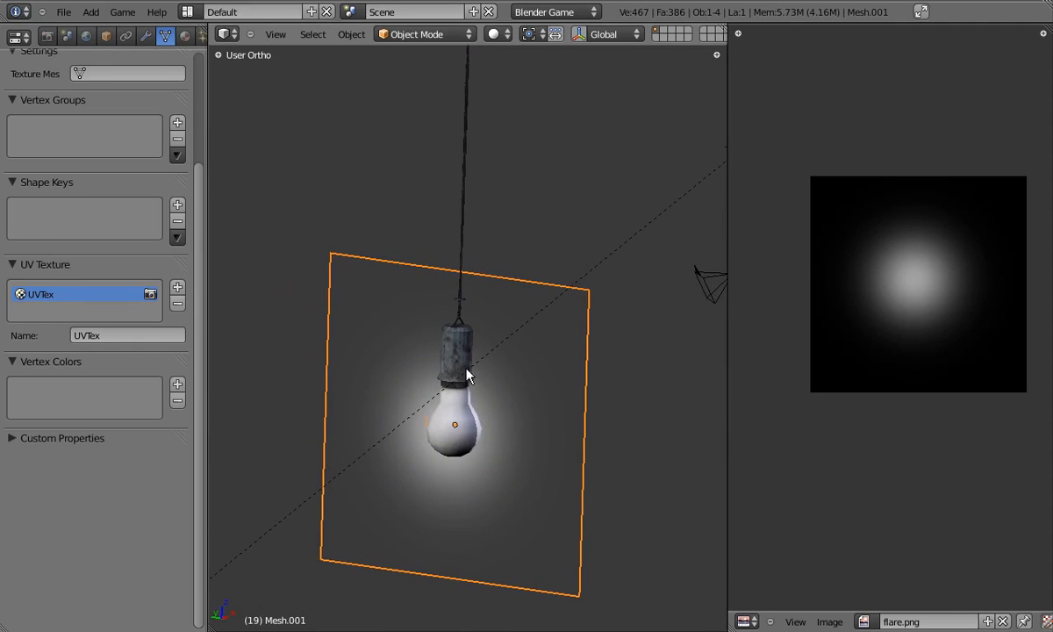
# Return the viewport from textured shading, give the plane a new material named flare, and make it Shadeless.
pyautogui.hotkey('alt', 'z')
pyautogui.click(182, 35)
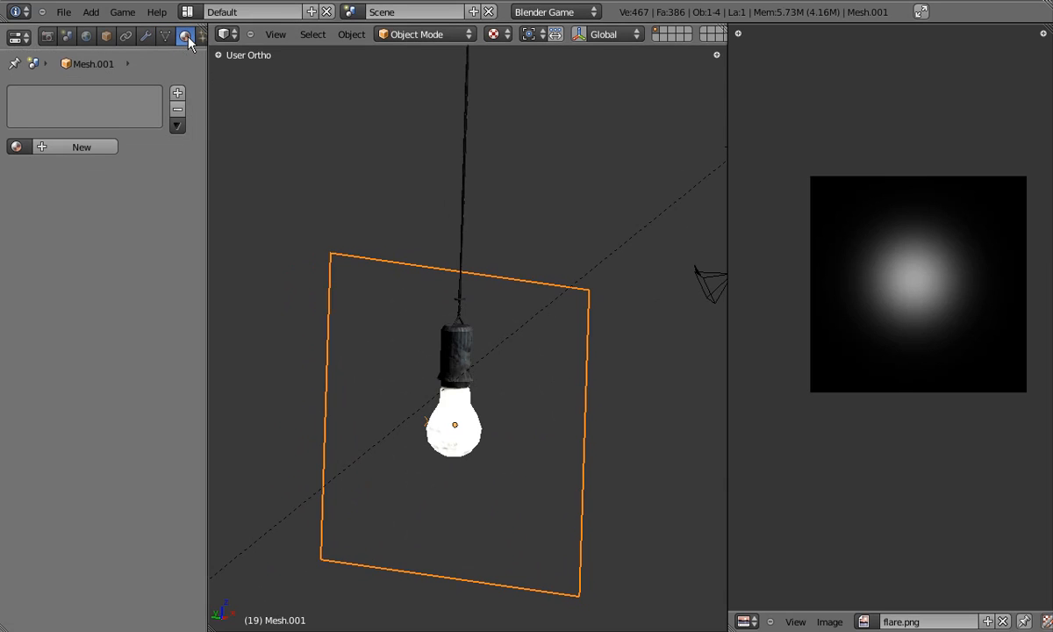
pyautogui.click(74, 150)
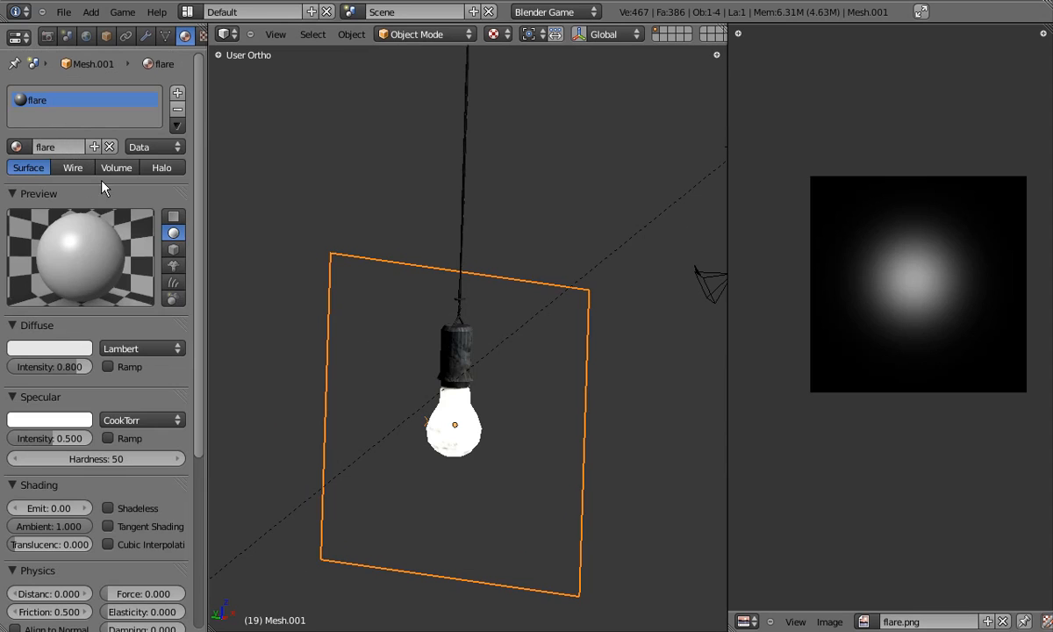
pyautogui.click(108, 509)
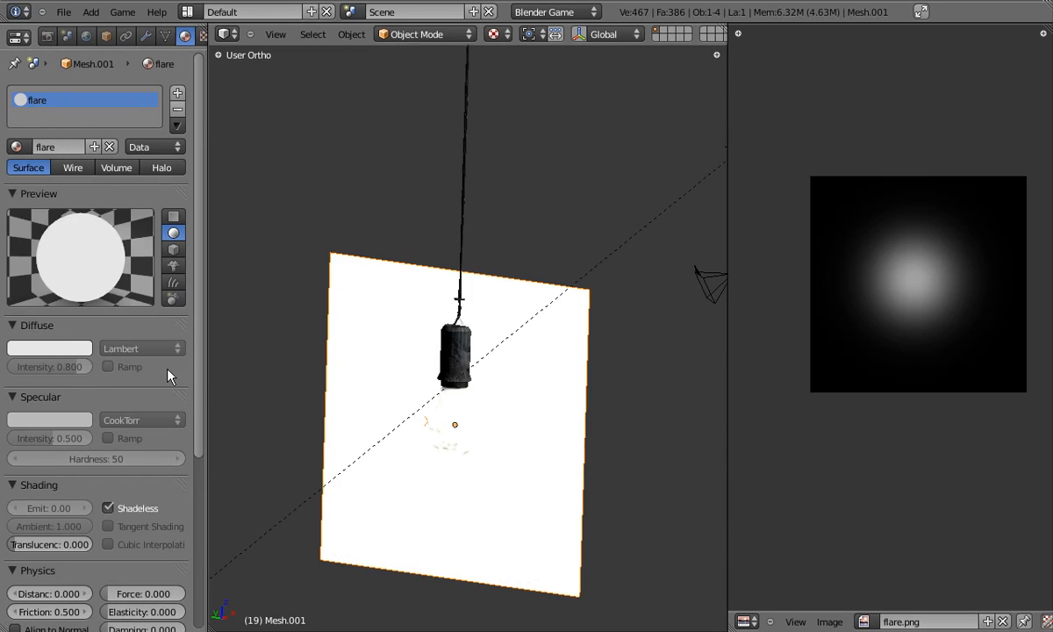
pyautogui.scroll(-5, 198, 439)
pyautogui.scroll(5, 180, 426)
# Add a texture named flareCol to the flare material, with type Image or Movie and flare.png as its image.
pyautogui.click(202, 36)
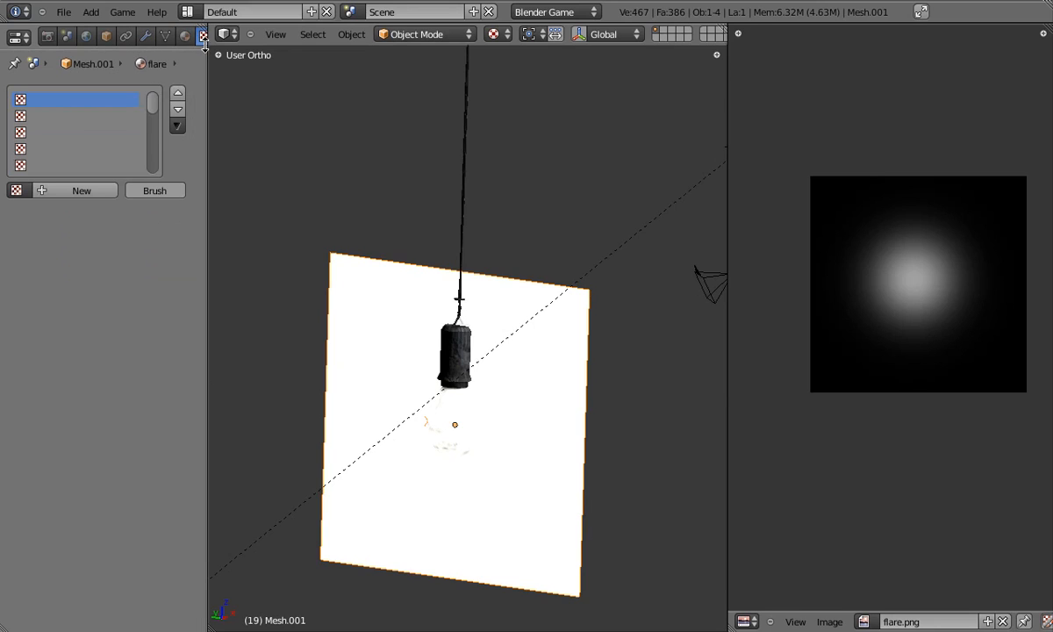
pyautogui.click(73, 194)
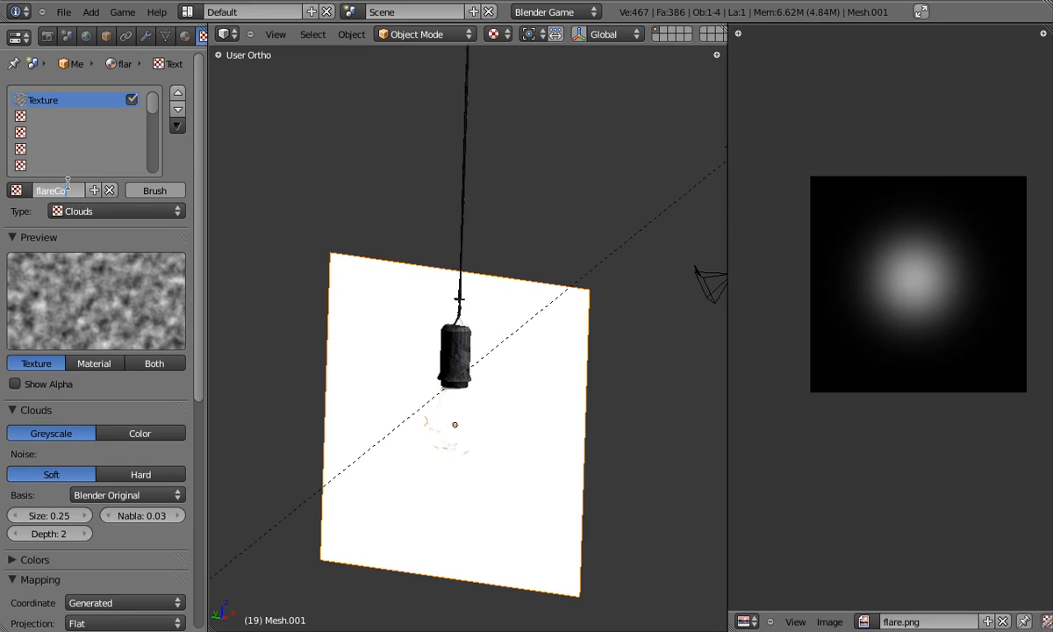
pyautogui.click(110, 213)
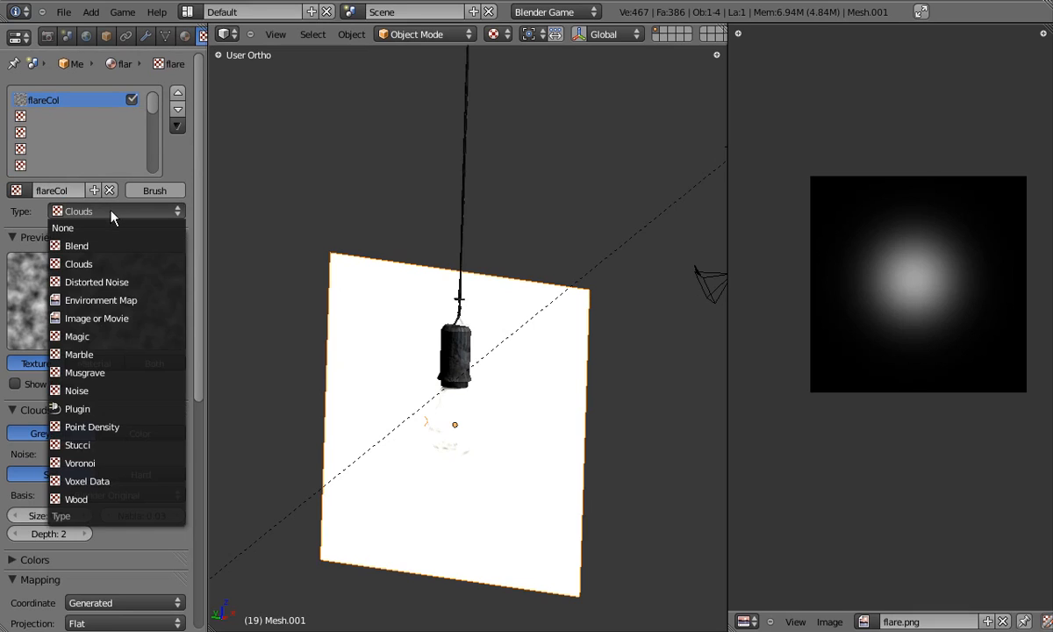
pyautogui.click(120, 316)
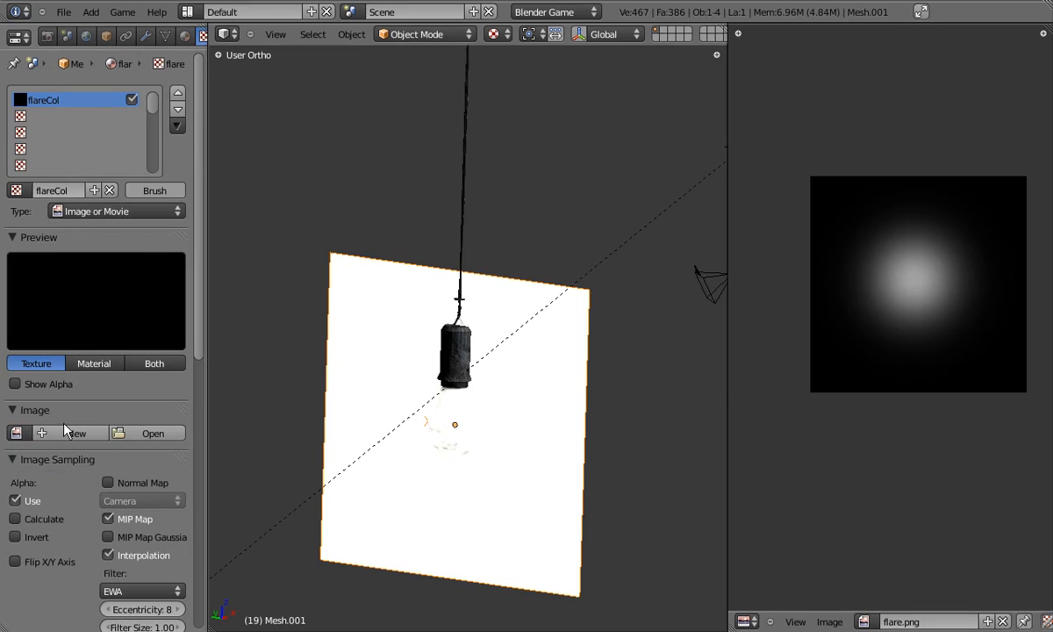
pyautogui.click(20, 434)
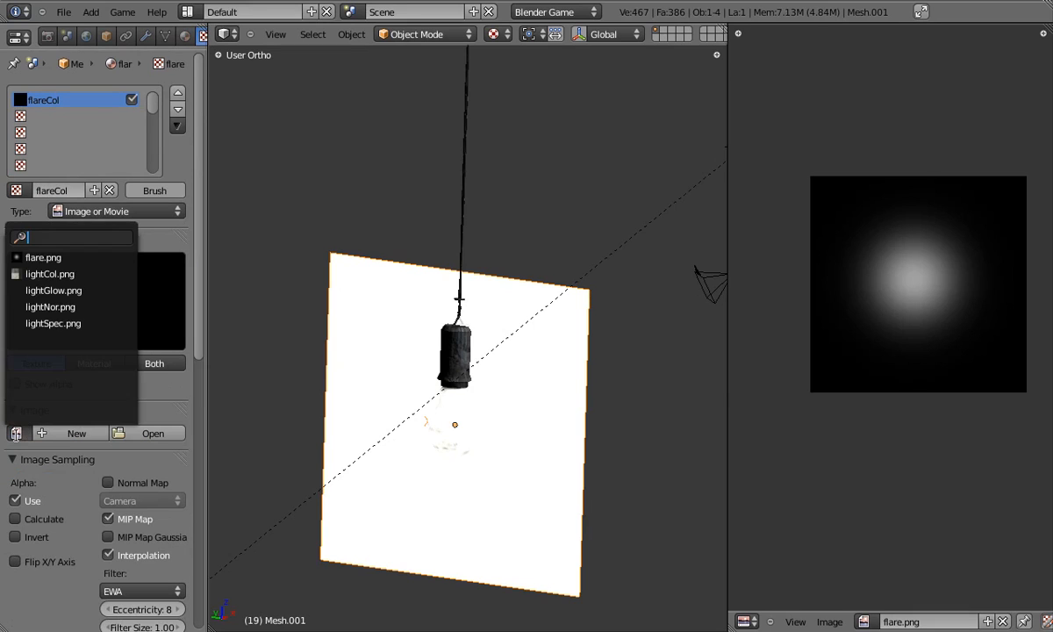
pyautogui.click(47, 245)
# Set the flareCol texture's mapping coordinates to UV and deselect the plane.
pyautogui.moveTo(199, 309); pyautogui.dragTo(198, 443)
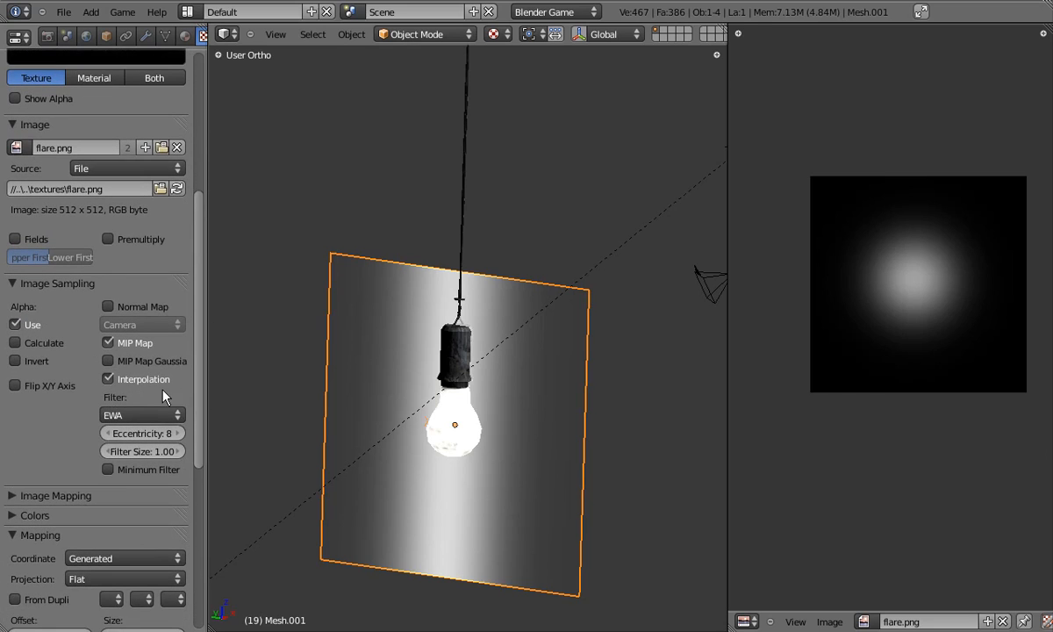
pyautogui.scroll(-4, 134, 425)
pyautogui.click(120, 426)
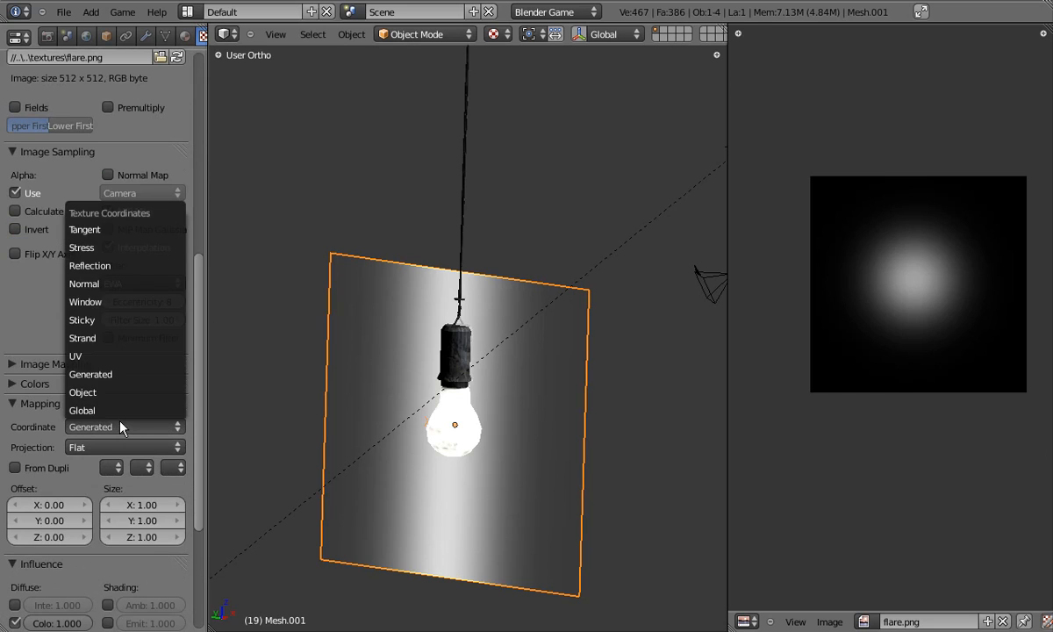
pyautogui.click(119, 357)
pyautogui.press('a')
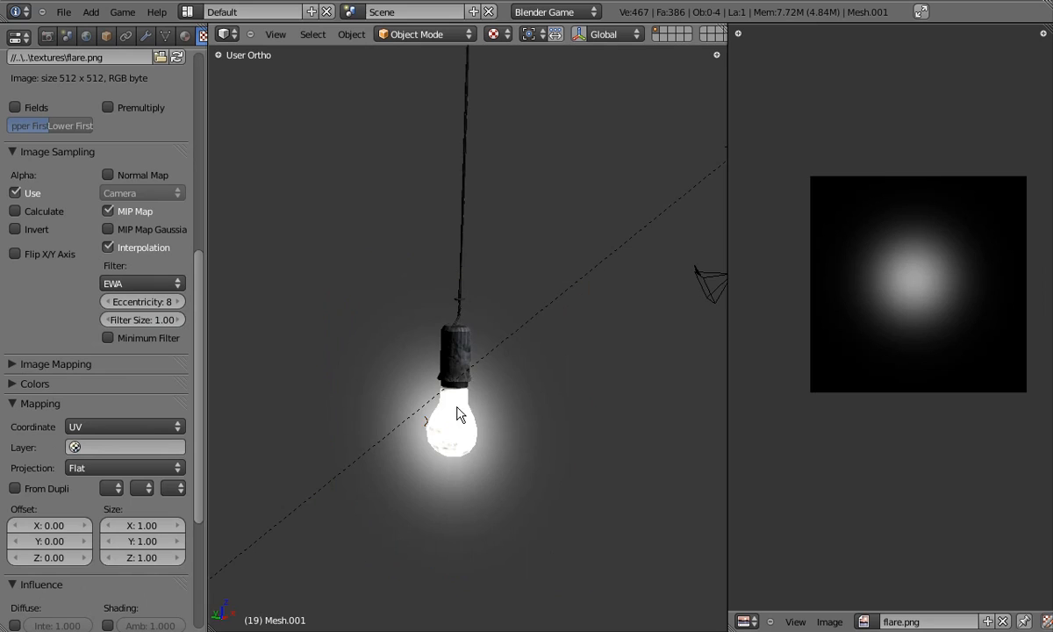
# Try shifting the flare plane slightly sideways from the bulb's centre in left view.
pyautogui.moveTo(459, 412); pyautogui.dragTo(521, 368, button='middle')
pyautogui.scroll(-2, 485, 398)
pyautogui.keyDown('shift'); pyautogui.scroll(-1, 521, 368); pyautogui.keyUp('shift')
pyautogui.press('ctrl+KP_3')
pyautogui.rightClick(527, 376)
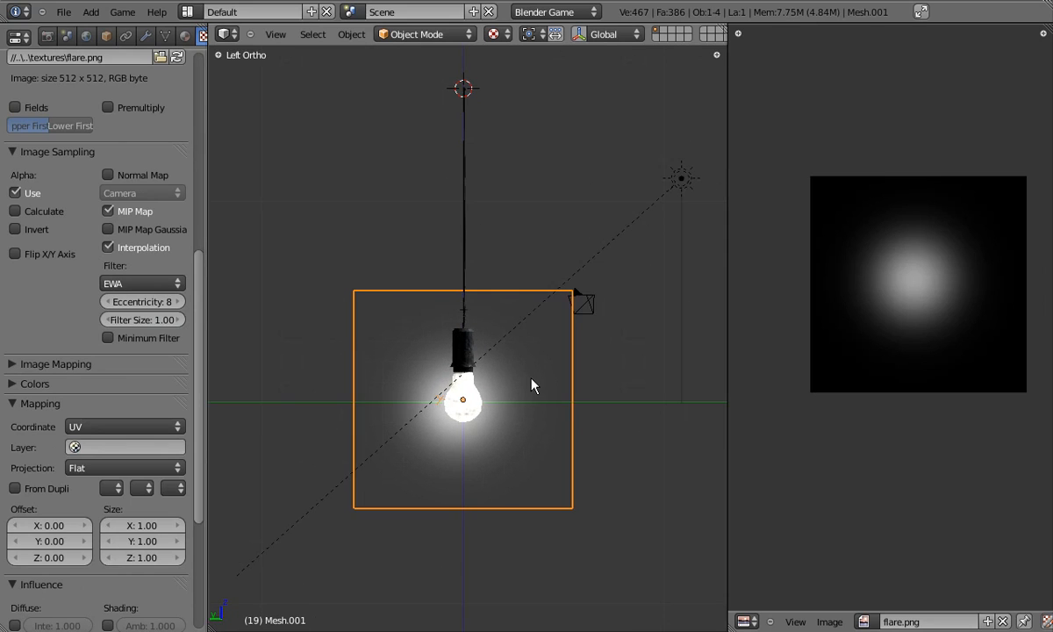
pyautogui.press('g')
pyautogui.click(540, 385)
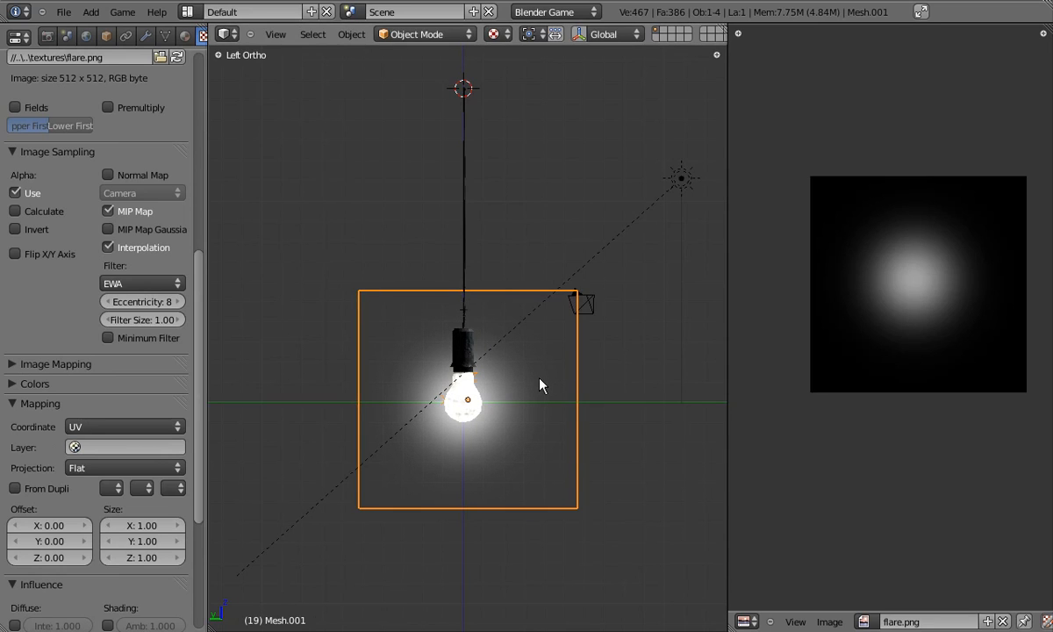
pyautogui.press('g')
pyautogui.rightClick(537, 384)
pyautogui.press('Tab')
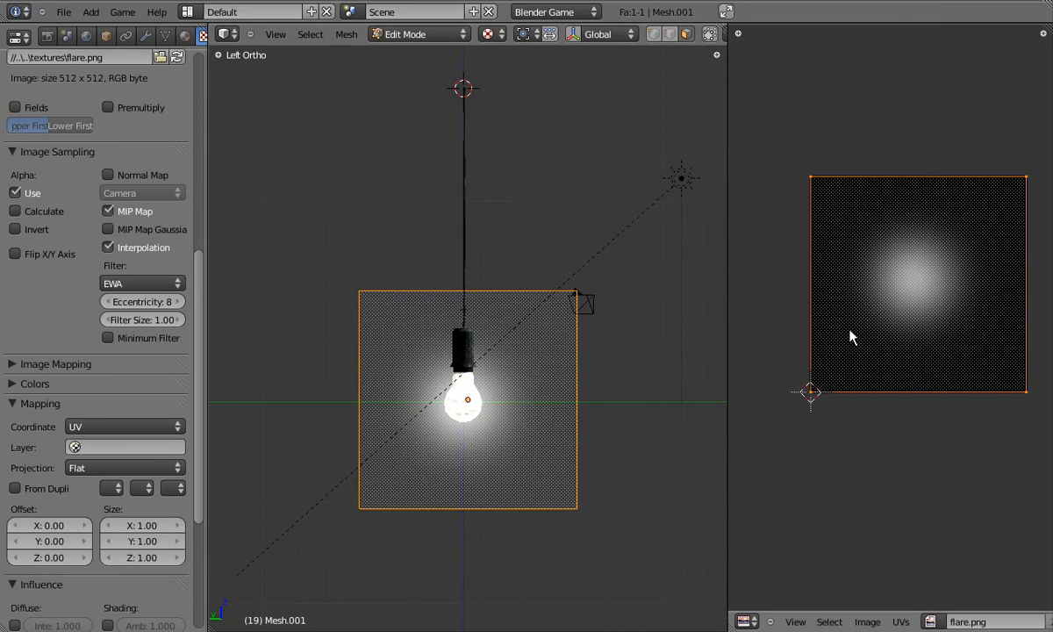
pyautogui.press('g')
pyautogui.rightClick(969, 315)
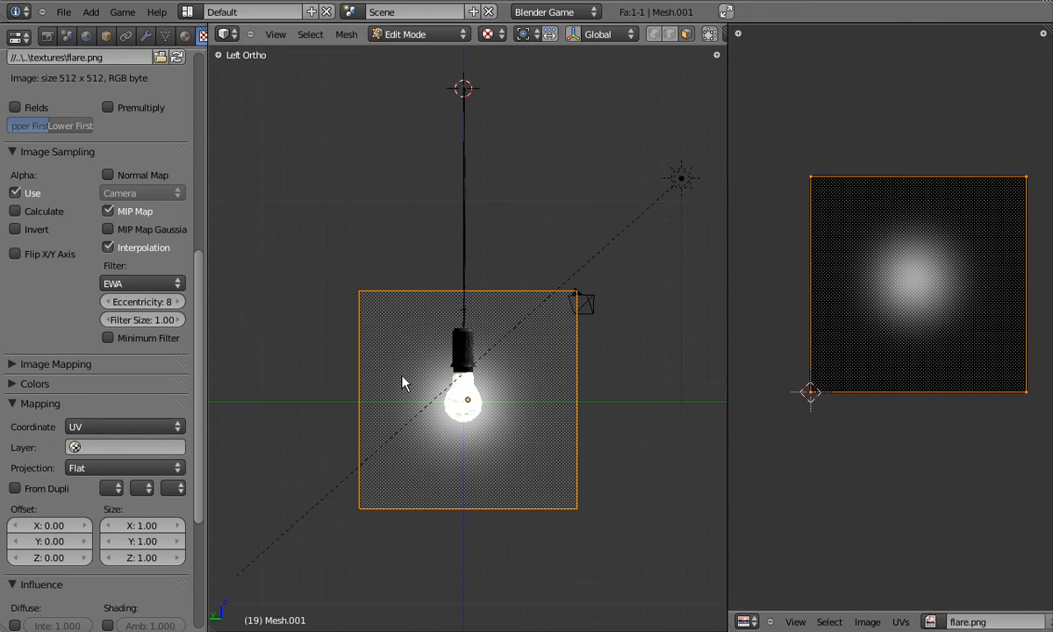
# Leave Edit Mode and centre the flare plane on the light bulb again.
pyautogui.press('Tab')
pyautogui.scroll(3, 403, 381)
pyautogui.press('s')
pyautogui.click(483, 408)
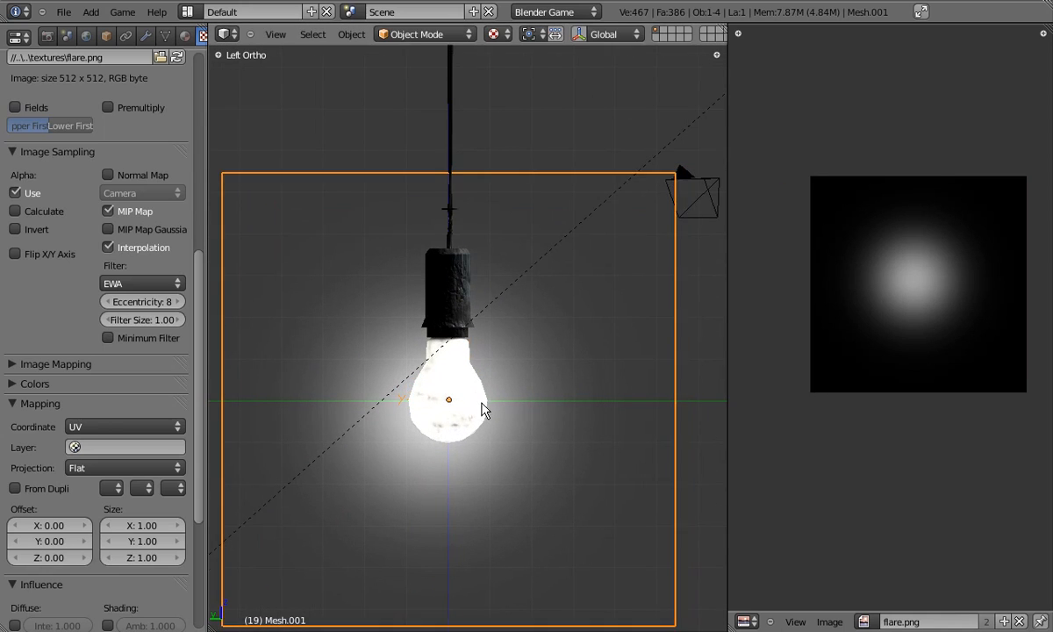
# Scale the flare plane down slightly around the light bulb and deselect it.
pyautogui.scroll(-2, 483, 408)
pyautogui.press('s')
pyautogui.click(493, 401)
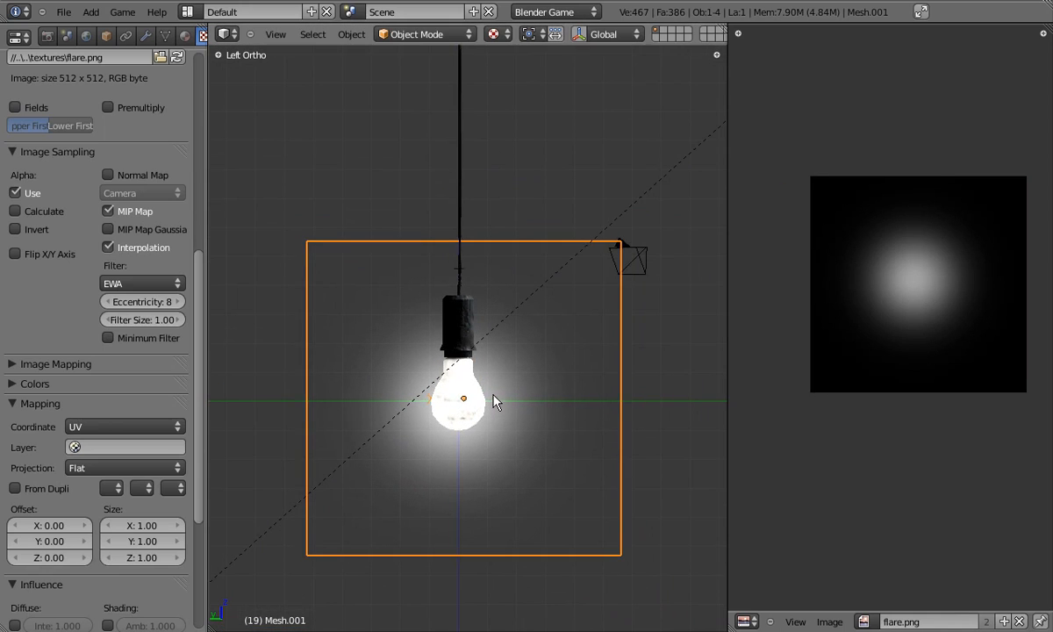
pyautogui.moveTo(494, 401); pyautogui.dragTo(377, 379, button='middle')
pyautogui.press('a')
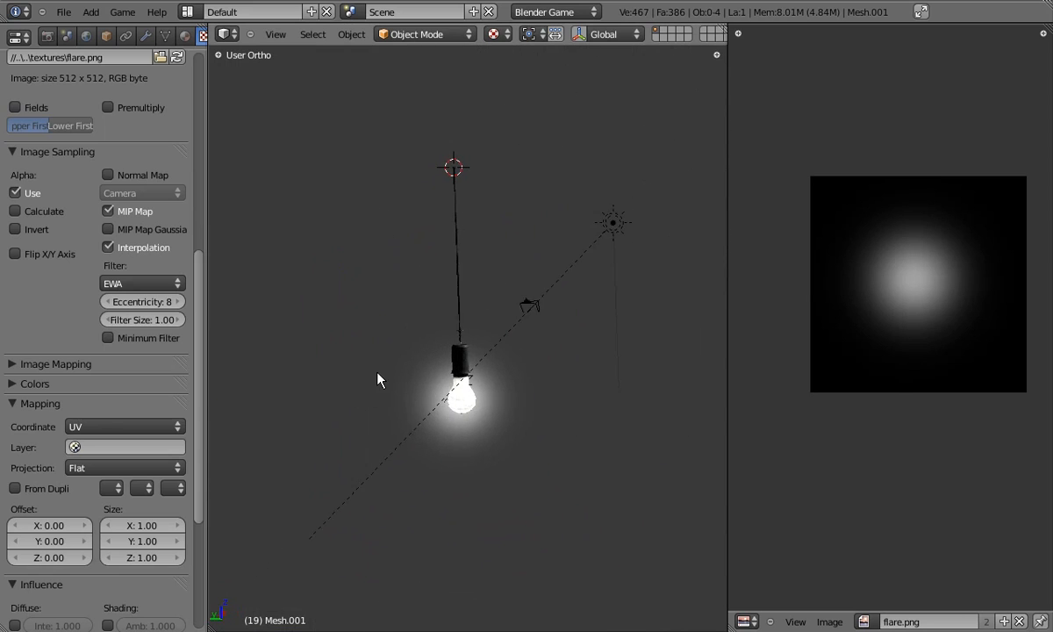
# Run the game from the camera view and from a perspective view to examine the flare around the bulb.
pyautogui.press('KP_0')
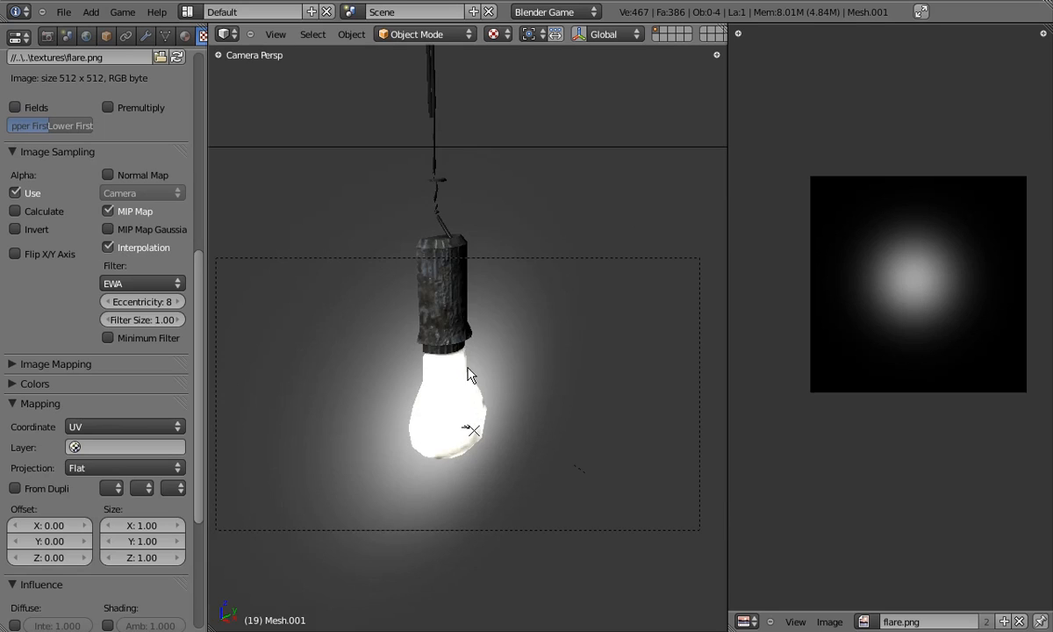
pyautogui.scroll(-3, 467, 373)
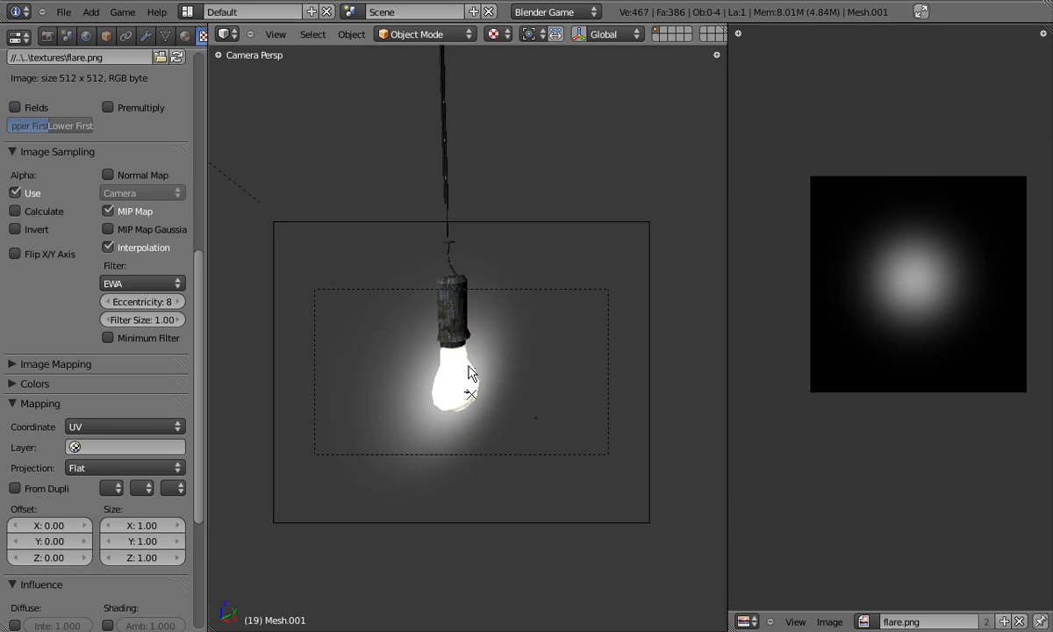
pyautogui.press('p')
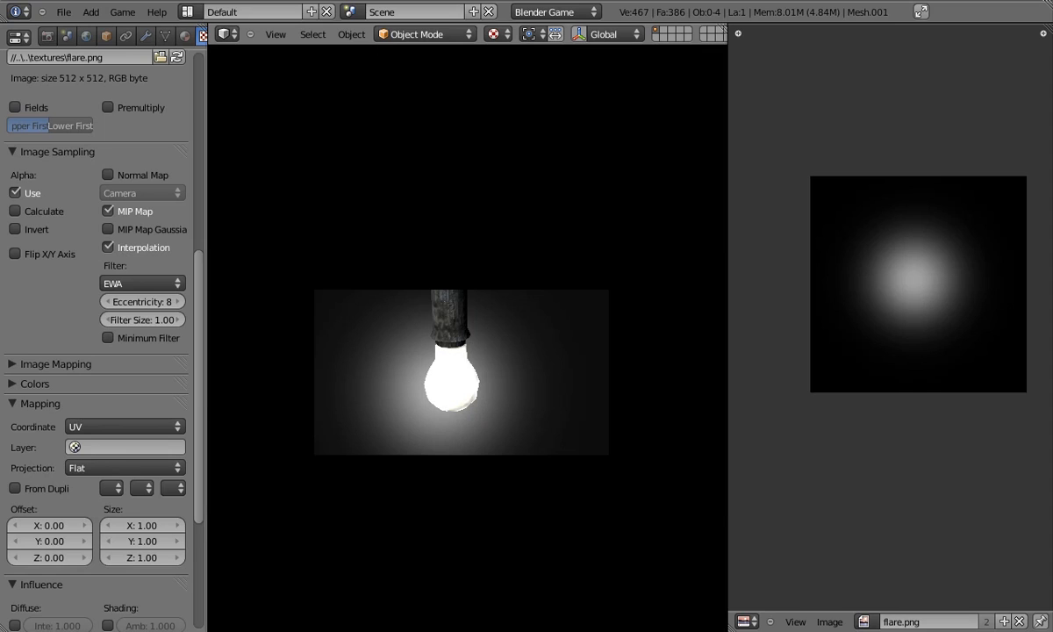
pyautogui.press('Escape')
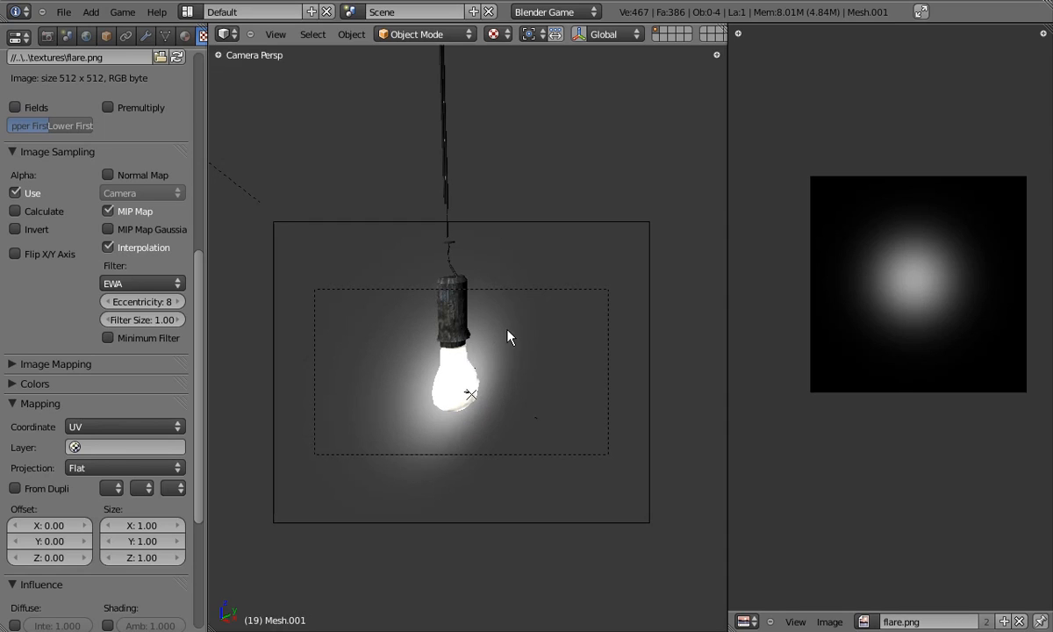
pyautogui.press('KP_3')
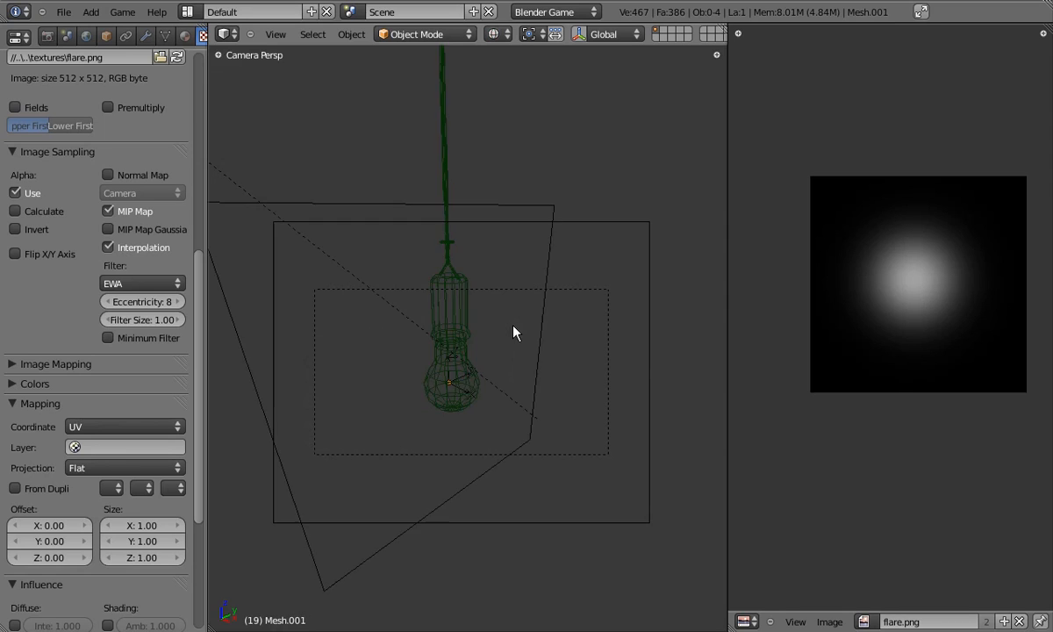
pyautogui.moveTo(496, 384)
pyautogui.mouseDown(button='middle')
pyautogui.moveTo(595, 408)
pyautogui.moveTo(464, 390)
pyautogui.moveTo(486, 365)
pyautogui.mouseUp(button='middle')
pyautogui.scroll(2, 463, 391)
pyautogui.press('KP_5')
pyautogui.moveTo(465, 401)
pyautogui.mouseDown(button='middle')
pyautogui.moveTo(469, 354)
pyautogui.moveTo(523, 379)
pyautogui.moveTo(436, 376)
pyautogui.moveTo(480, 383)
pyautogui.moveTo(455, 384)
pyautogui.mouseUp(button='middle')
pyautogui.press('p')
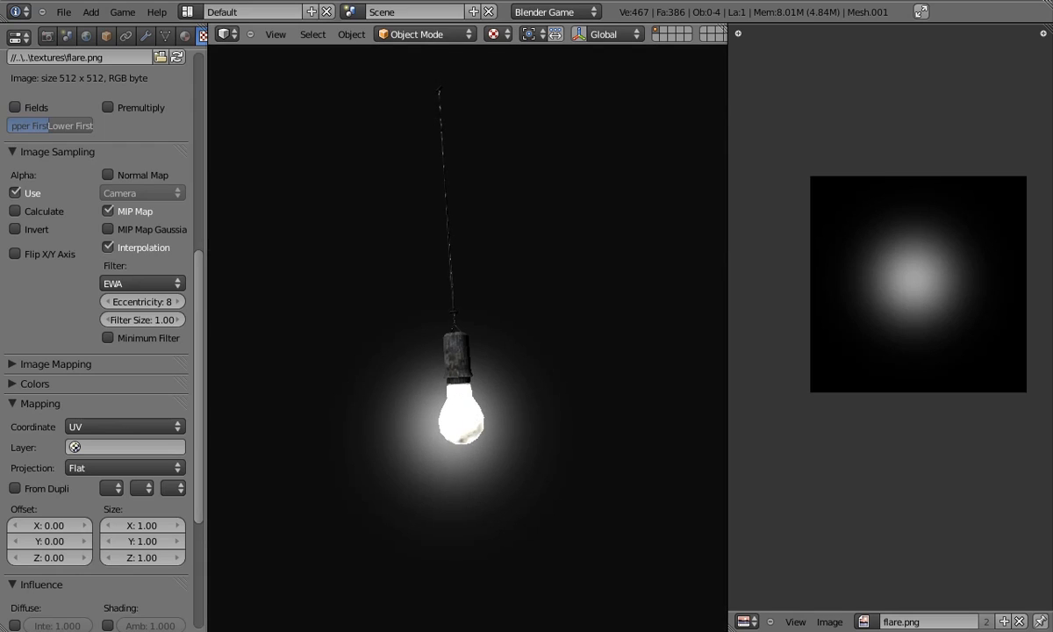
pyautogui.press('Escape')
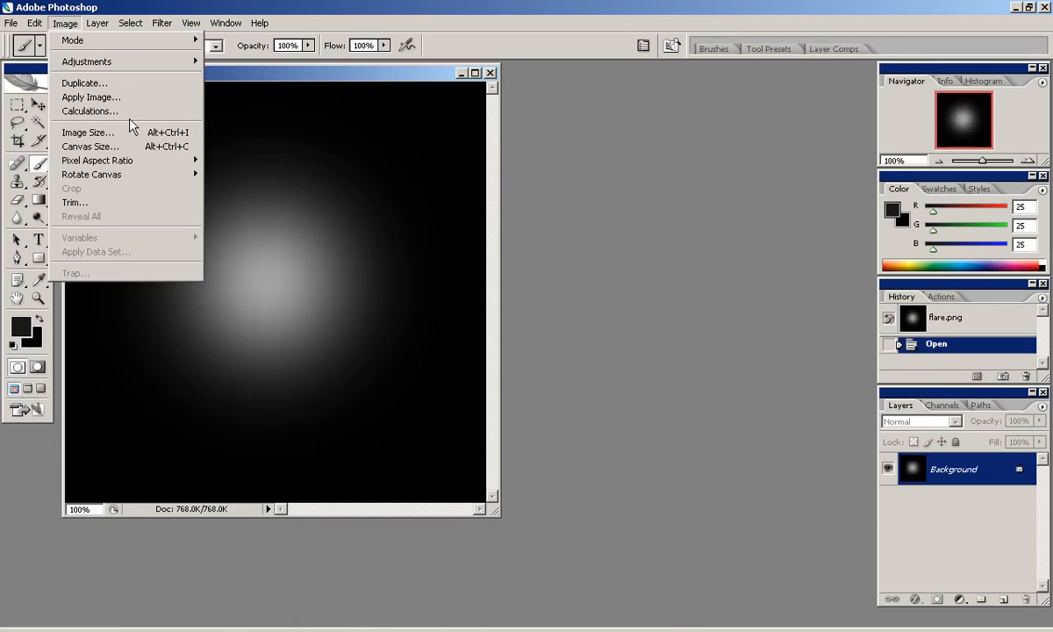
# Switch to Photoshop, brighten flare.png with a Levels adjustment and save it.
pyautogui.moveTo(123, 61)
pyautogui.click(228, 62)
pyautogui.moveTo(825, 397); pyautogui.dragTo(755, 398)
pyautogui.moveTo(686, 398); pyautogui.dragTo(669, 401)
pyautogui.click(878, 272)
pyautogui.press('b')
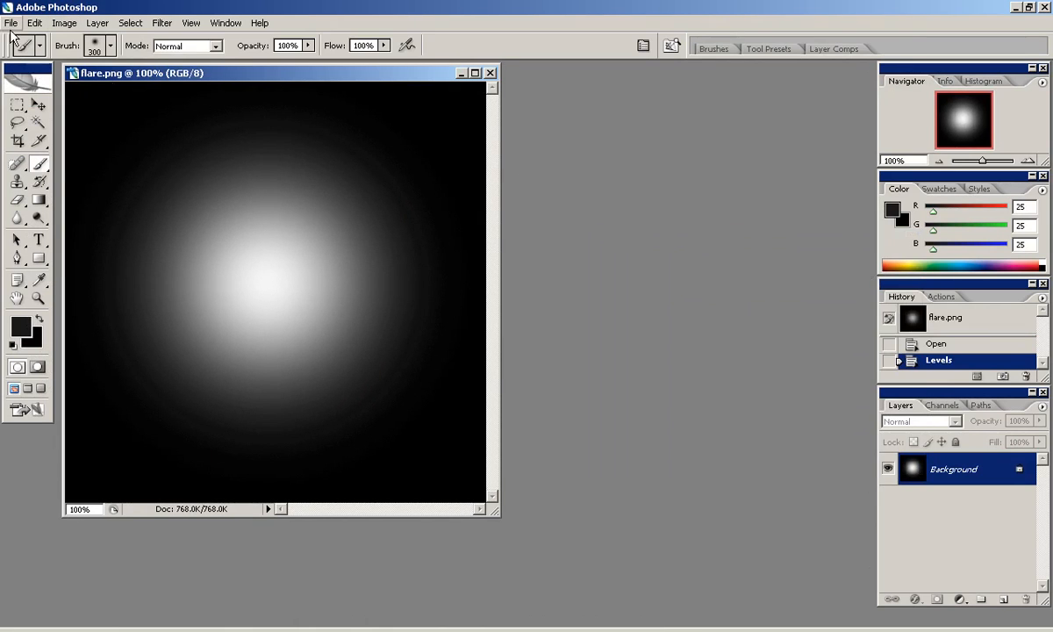
# Return to Blender, reload flare.png and test the brightened flare in the game.
pyautogui.hotkey('alt', 'Tab')
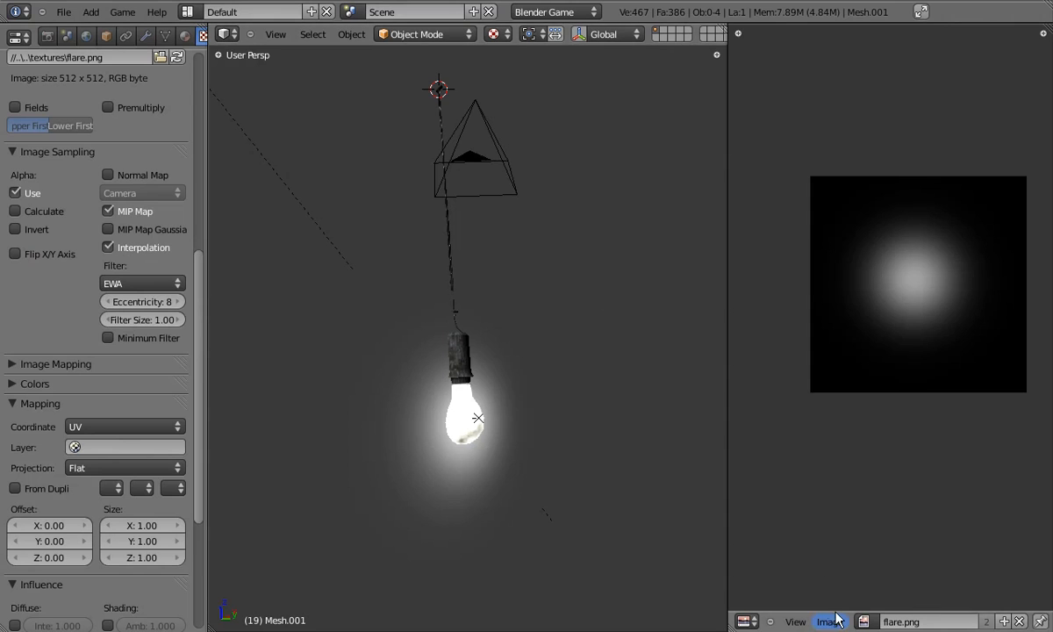
pyautogui.click(836, 620)
pyautogui.click(815, 545)
pyautogui.scroll(-3, 486, 366)
pyautogui.moveTo(483, 340); pyautogui.dragTo(424, 290, button='middle')
pyautogui.press('p')
pyautogui.press('Escape')
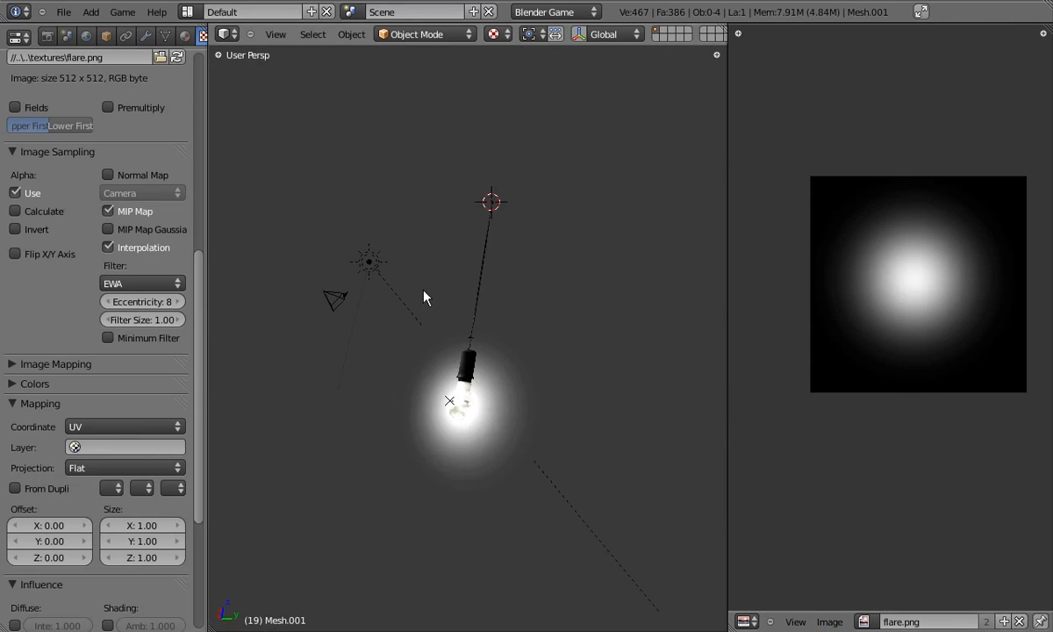
# Centre the flare plane on the light bulb in side view, using wireframe display.
pyautogui.press('KP_5')
pyautogui.moveTo(480, 352); pyautogui.dragTo(430, 338, button='middle')
pyautogui.press('KP_5')
pyautogui.press('KP_1')
pyautogui.press('ctrl+KP_3')
pyautogui.scroll(6, 527, 388)
pyautogui.press('Tab')
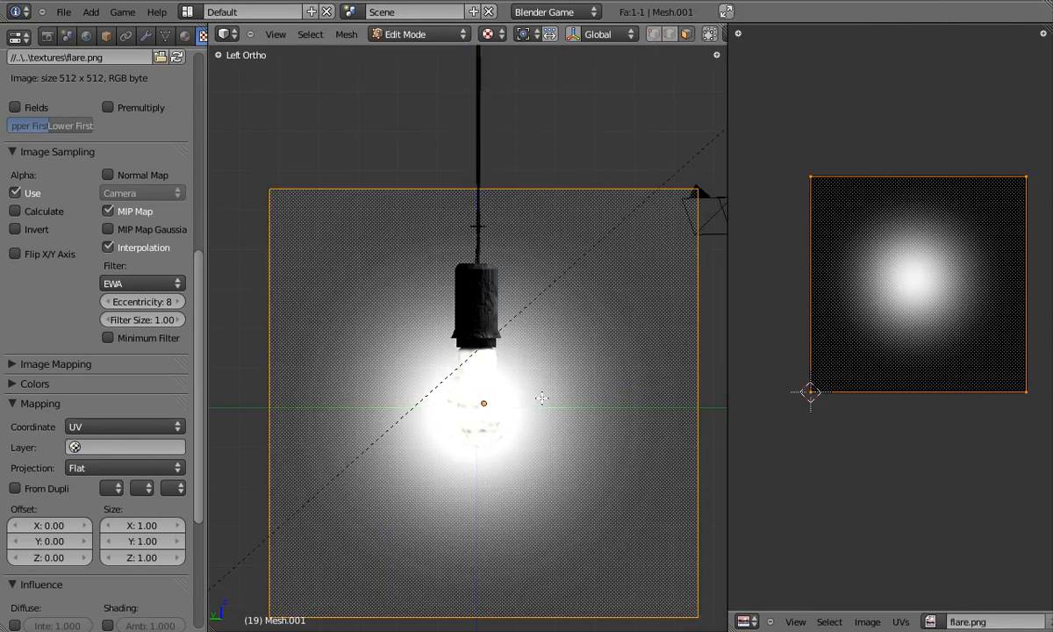
pyautogui.press('Tab')
pyautogui.press('z')
pyautogui.press('g')
pyautogui.press('Escape')
pyautogui.press('KP_3')
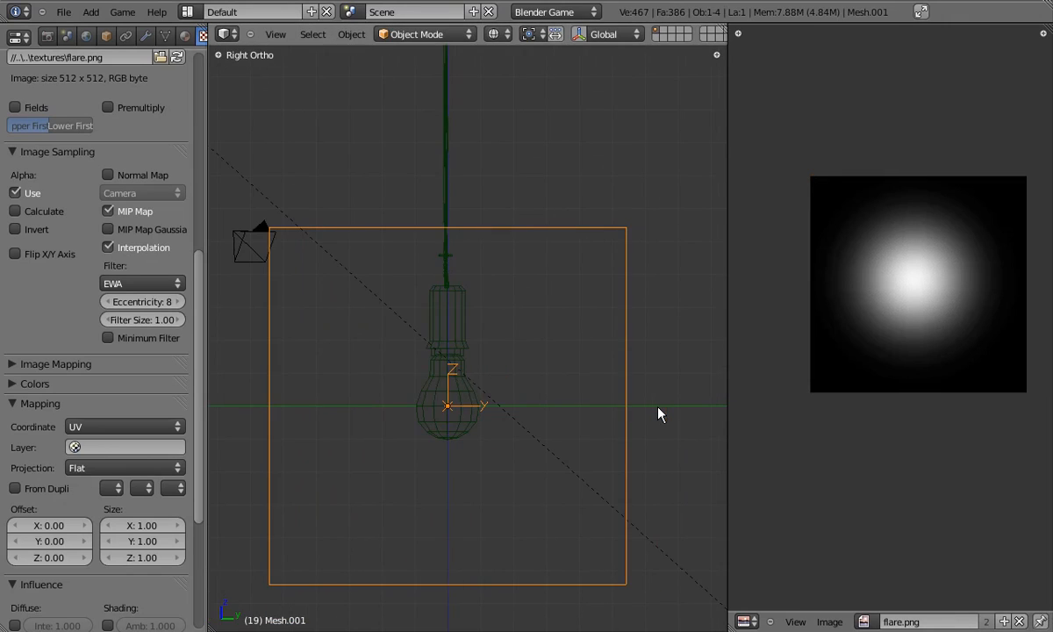
pyautogui.press('ctrl+KP_3')
pyautogui.press('Tab')
pyautogui.hotkey('alt', 'z')
pyautogui.press('g')
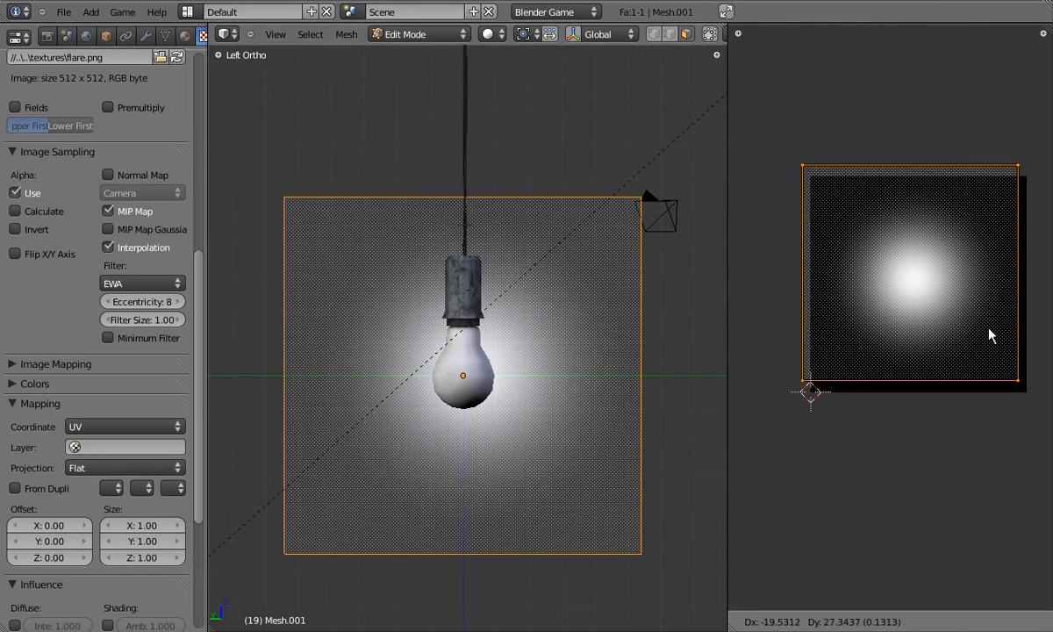
pyautogui.rightClick(991, 341)
pyautogui.press('Tab')
# Deselect the plane and test the centred flare in the game from the camera view and a perspective view.
pyautogui.scroll(-1, 498, 365)
pyautogui.press('a')
pyautogui.moveTo(498, 365); pyautogui.dragTo(430, 345, button='middle')
pyautogui.press('KP_0')
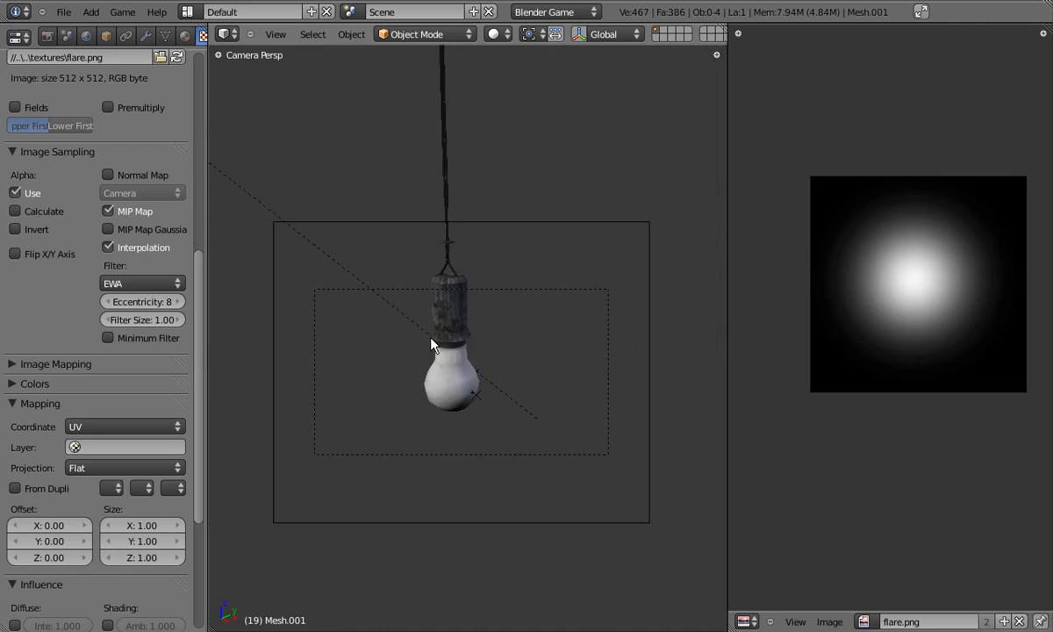
pyautogui.press('p')
pyautogui.press('Escape')
pyautogui.hotkey('alt', 'z')
pyautogui.press('p')
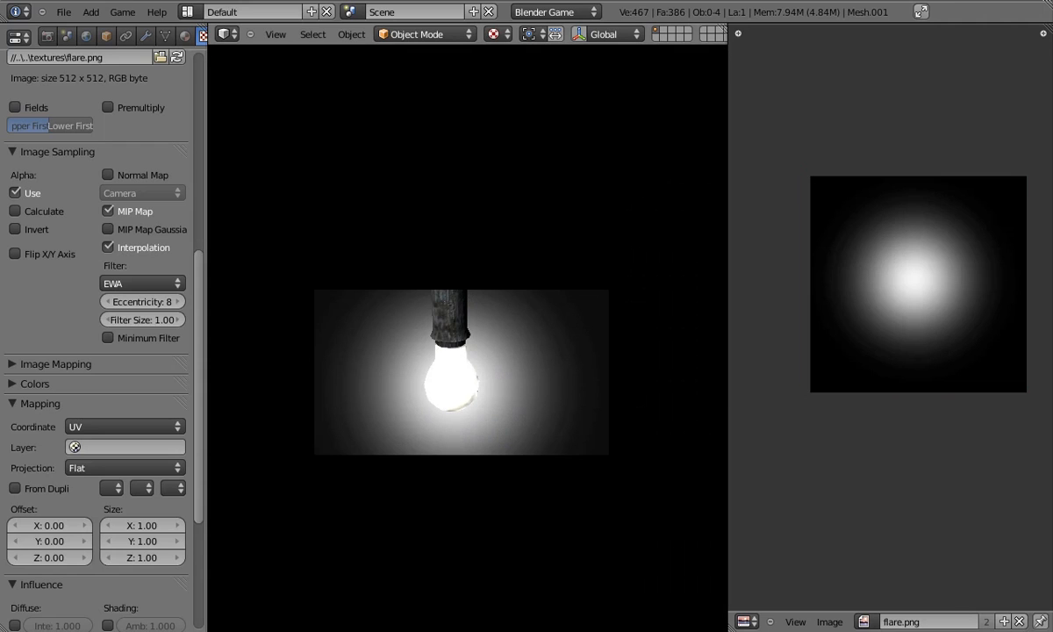
pyautogui.press('Escape')
pyautogui.press('KP_0')
pyautogui.press('p')
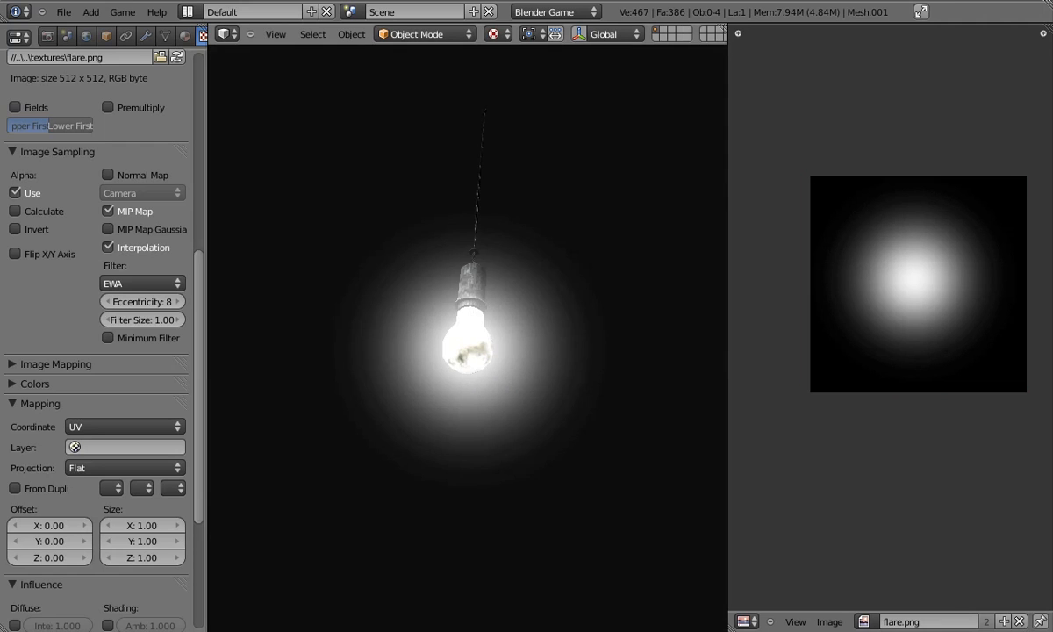
pyautogui.press('Escape')
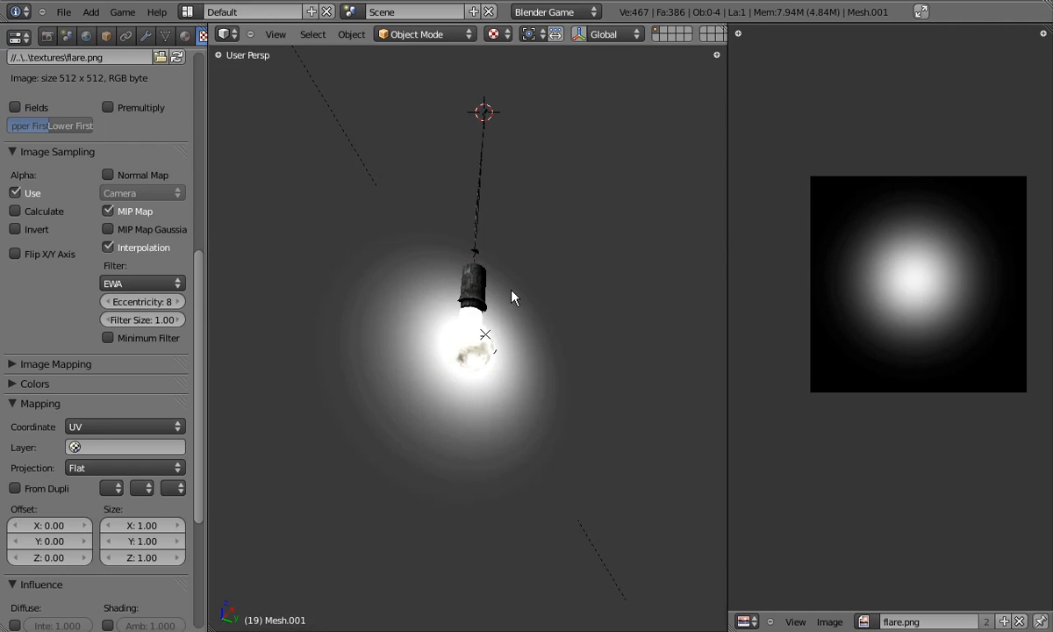
# Select the flare plane in solid display and show its material settings.
pyautogui.hotkey('alt', 'z')
pyautogui.rightClick(564, 301)
pyautogui.press('Tab')
pyautogui.click(184, 36)
pyautogui.press('Tab')
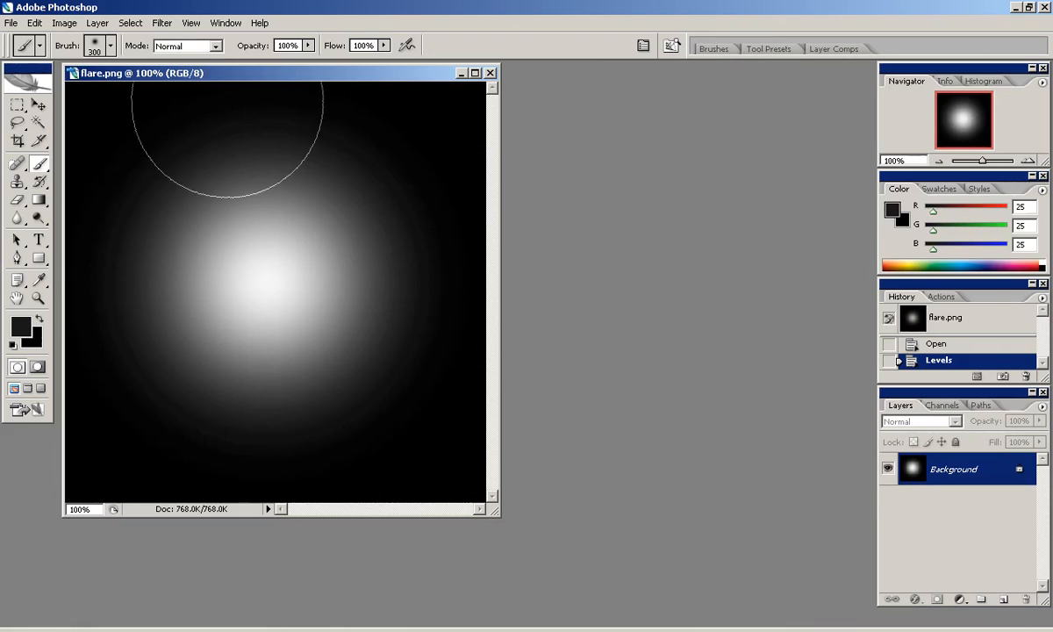
# In Photoshop, darken flare.png with a Hue/Saturation adjustment at Lightness -41.
pyautogui.click(66, 23)
pyautogui.moveTo(94, 101)
pyautogui.click(290, 165)
pyautogui.moveTo(544, 361); pyautogui.dragTo(507, 363)
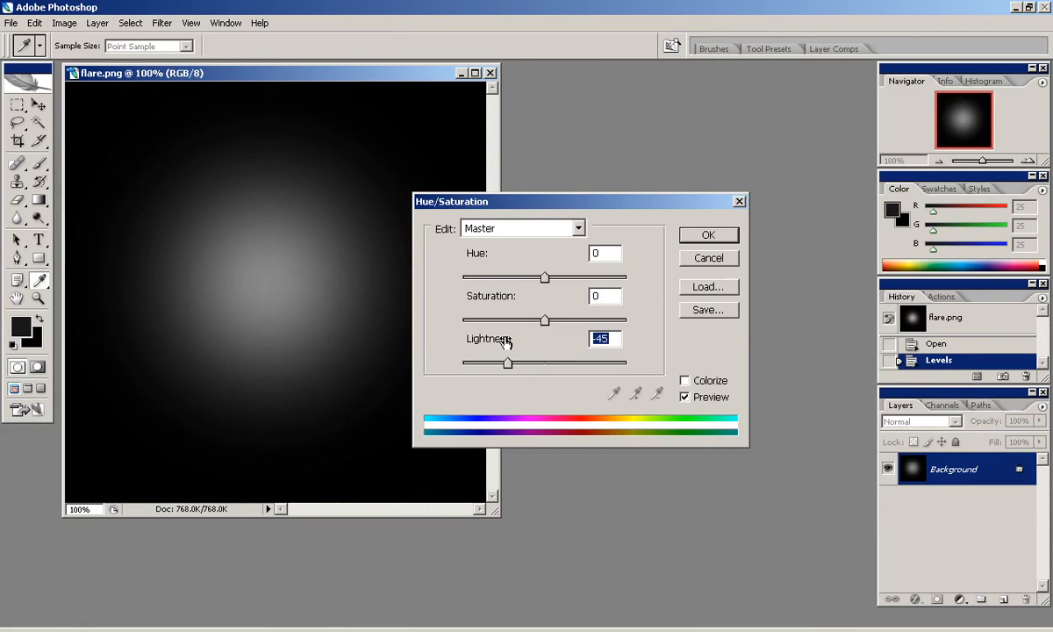
pyautogui.moveTo(507, 199); pyautogui.dragTo(472, 117)
pyautogui.moveTo(472, 281); pyautogui.dragTo(478, 283)
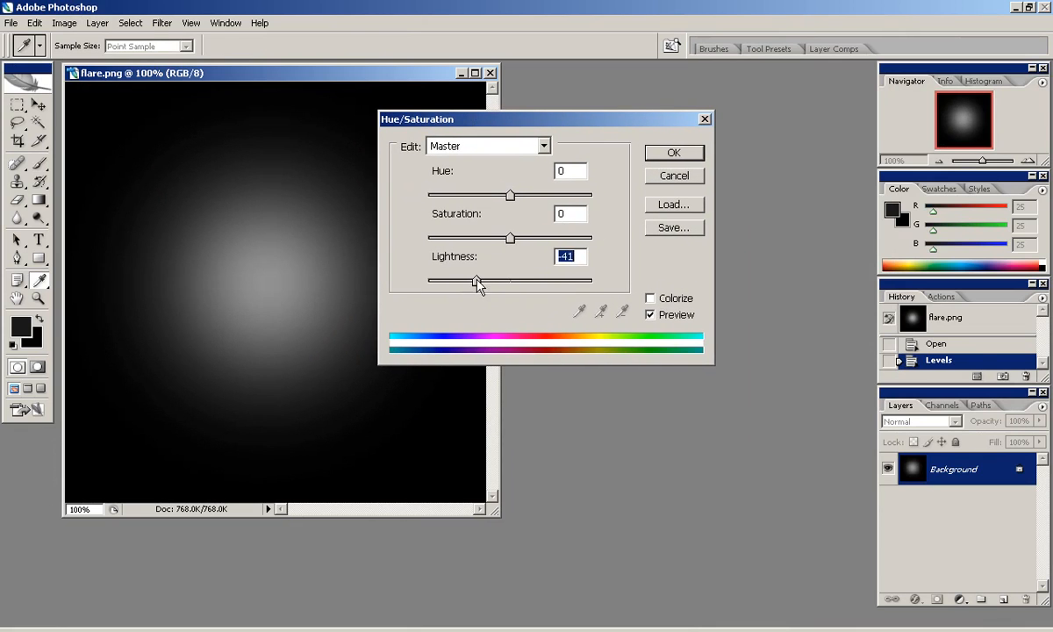
pyautogui.press('Return')
# Save the darkened flare.png, switch back to Blender and reload the image.
pyautogui.click(10, 22)
pyautogui.click(31, 180)
pyautogui.hotkey('alt', 'Tab')
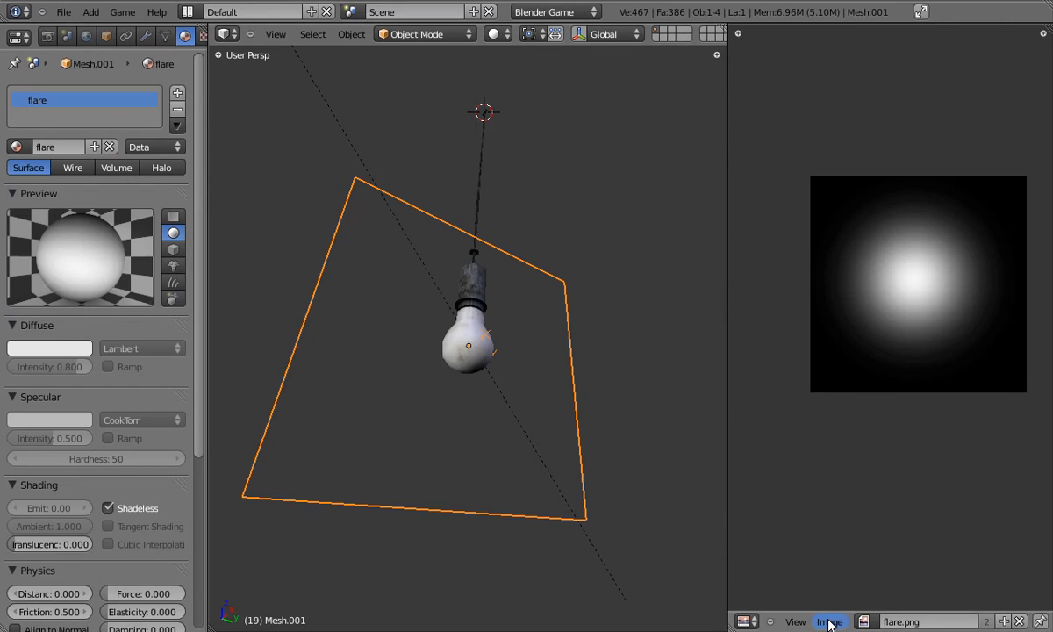
pyautogui.click(829, 623)
pyautogui.click(832, 551)
# Switch the viewport to textured display and test the darkened flare in the game from near and far.
pyautogui.press('p')
pyautogui.press('Escape')
pyautogui.hotkey('alt', 'z')
pyautogui.press('p')
pyautogui.press('Escape')
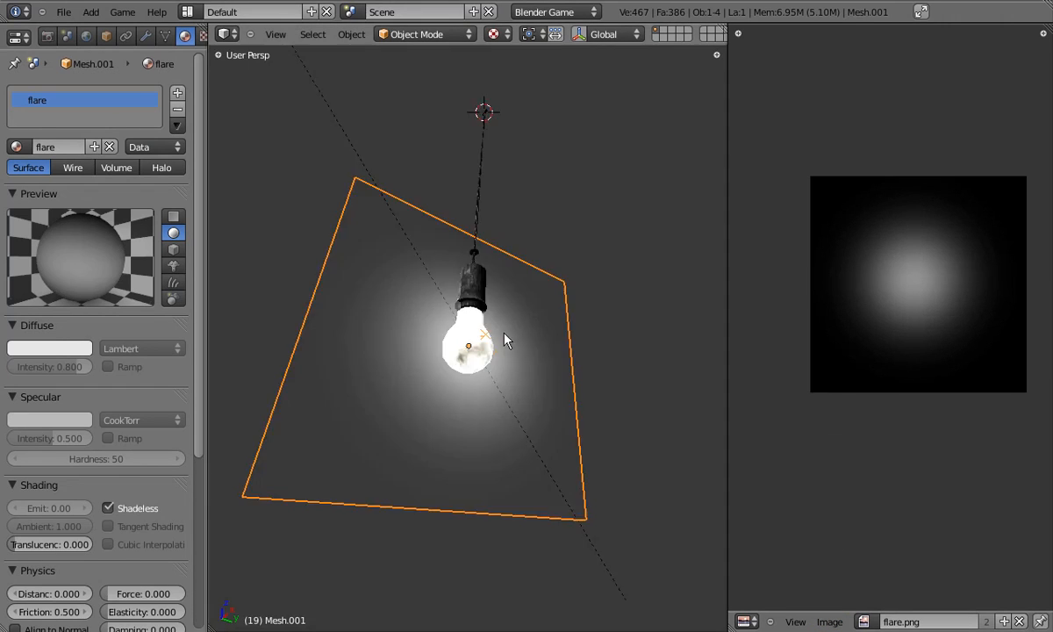
pyautogui.scroll(-7, 505, 340)
pyautogui.press('p')
pyautogui.press('Escape')
pyautogui.press('p')
pyautogui.press('Escape')
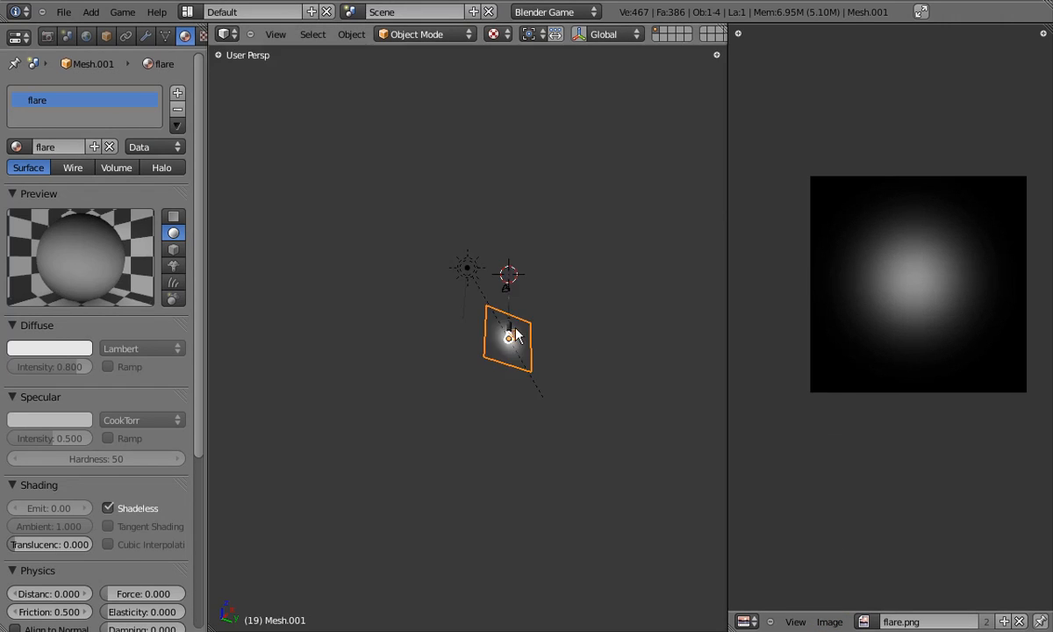
# Run the game from several angles around the bulb to examine how the flare plane faces the view.
pyautogui.scroll(7, 516, 334)
pyautogui.moveTo(463, 440); pyautogui.dragTo(492, 437, button='middle')
pyautogui.press('p')
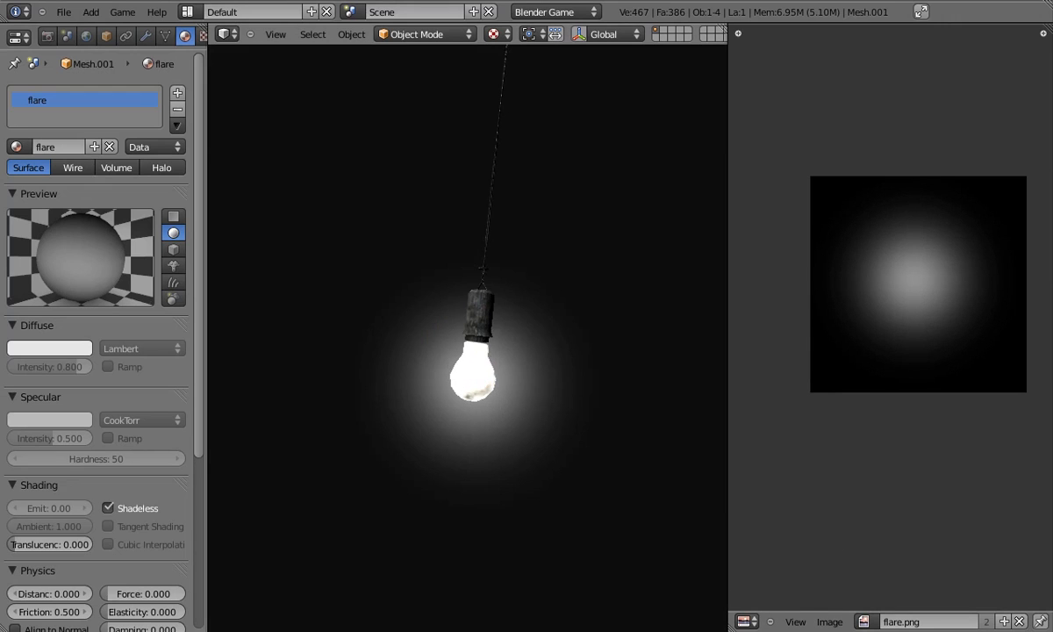
pyautogui.press('Escape')
pyautogui.moveTo(496, 352); pyautogui.dragTo(455, 244, button='middle')
pyautogui.press('p')
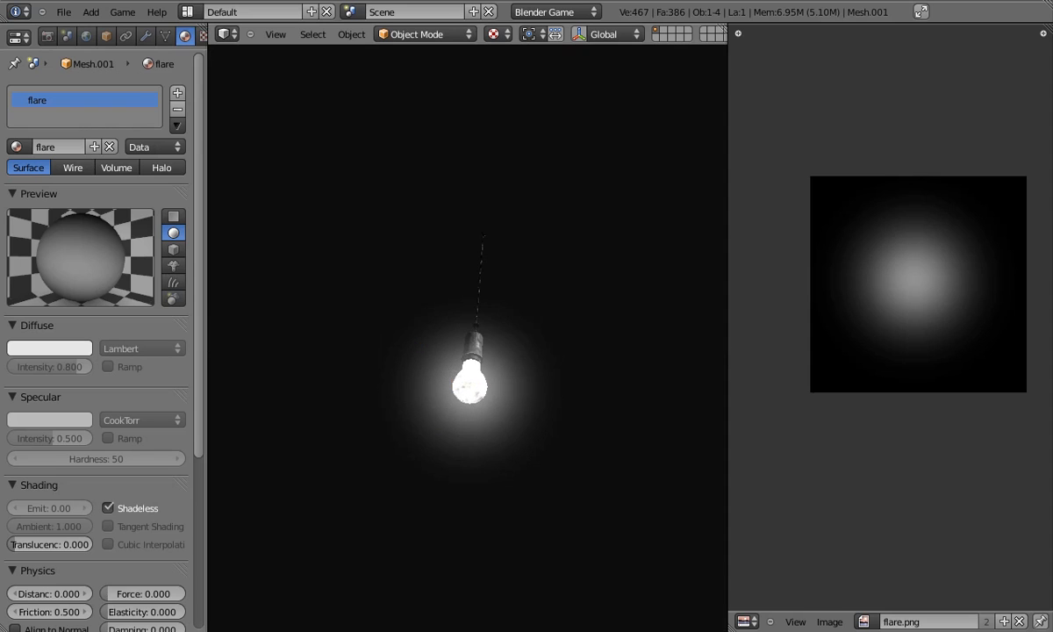
pyautogui.press('Escape')
pyautogui.moveTo(482, 288); pyautogui.dragTo(599, 275, button='middle')
pyautogui.press('p')
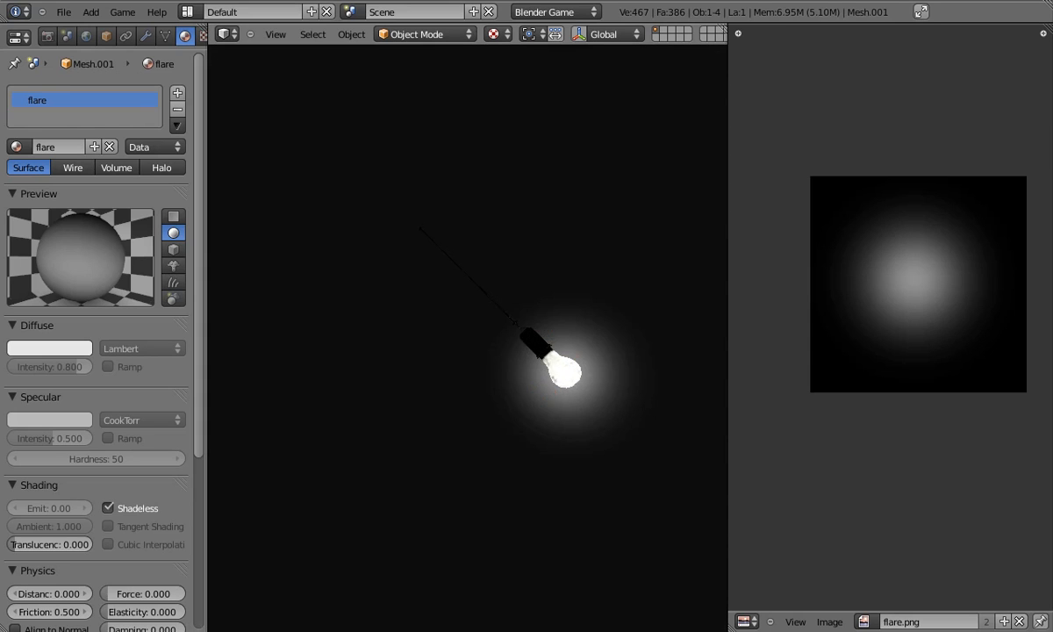
pyautogui.press('Escape')
pyautogui.moveTo(562, 348); pyautogui.dragTo(486, 303, button='middle')
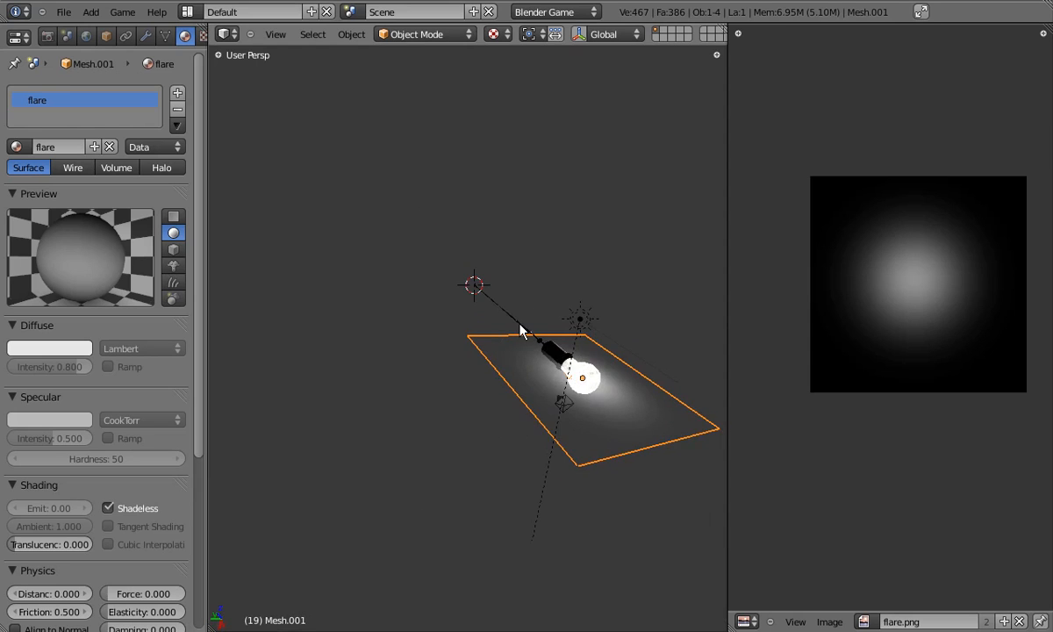
pyautogui.press('p')
pyautogui.press('Escape')
pyautogui.moveTo(552, 349); pyautogui.dragTo(503, 250, button='middle')
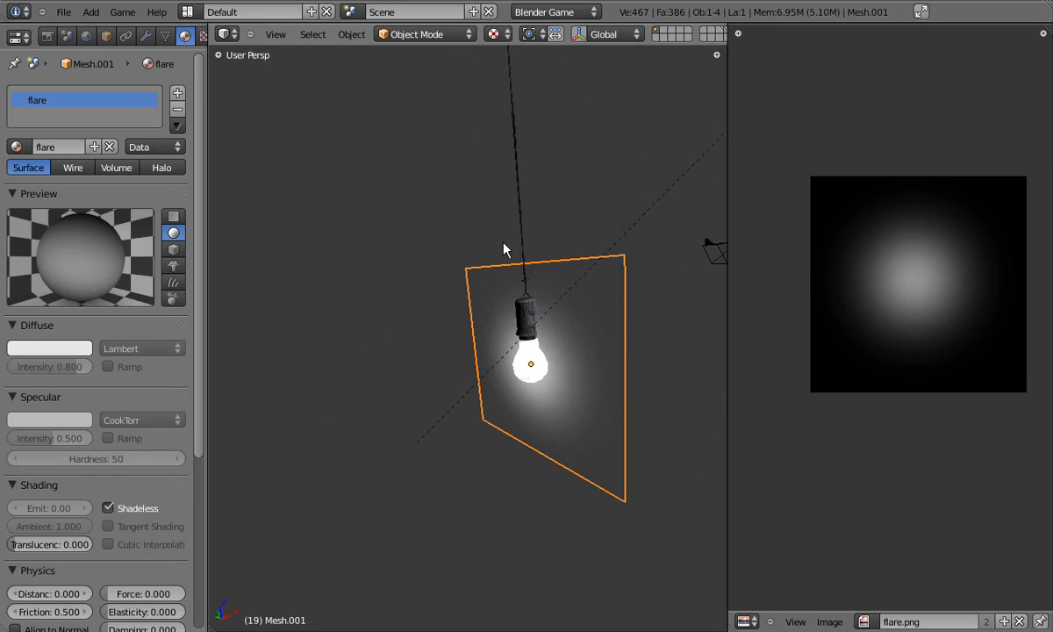
pyautogui.press('p')
pyautogui.press('Escape')
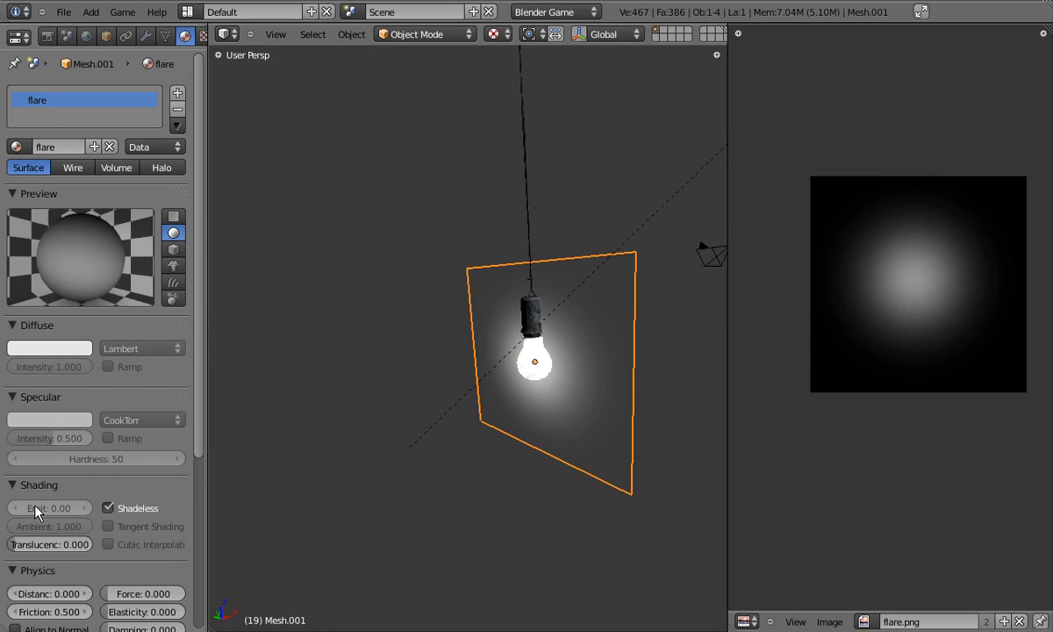
# Turn the flare material's Shadeless option off and back on.
pyautogui.click(147, 509)
pyautogui.click(135, 509)
pyautogui.moveTo(524, 281); pyautogui.dragTo(505, 325, button='middle')
# Add the flare plane to the existing light group and test the prop in the game.
pyautogui.press('z')
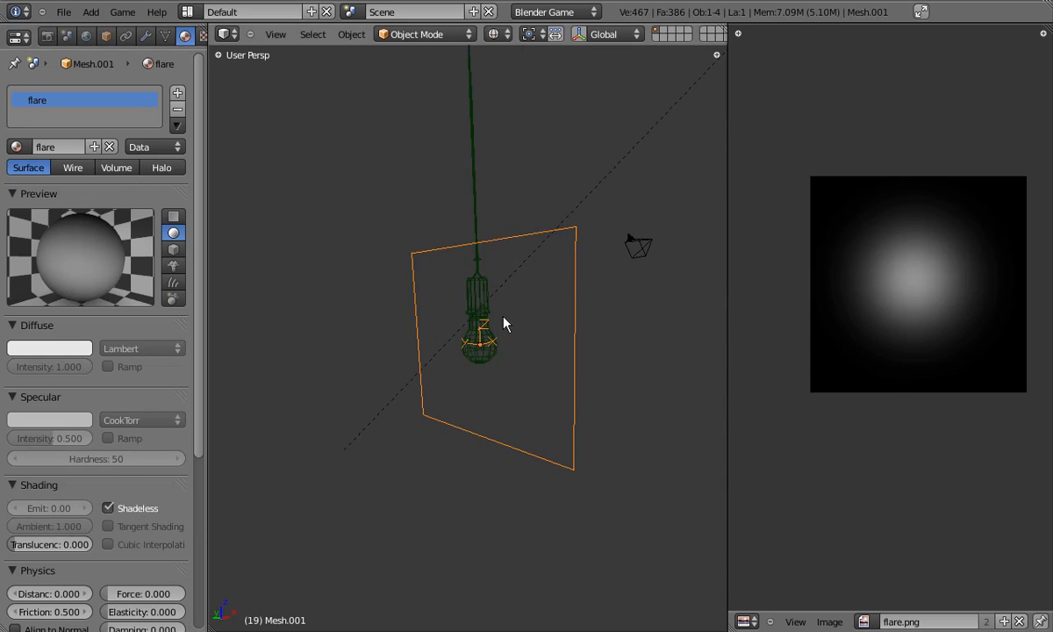
pyautogui.click(106, 36)
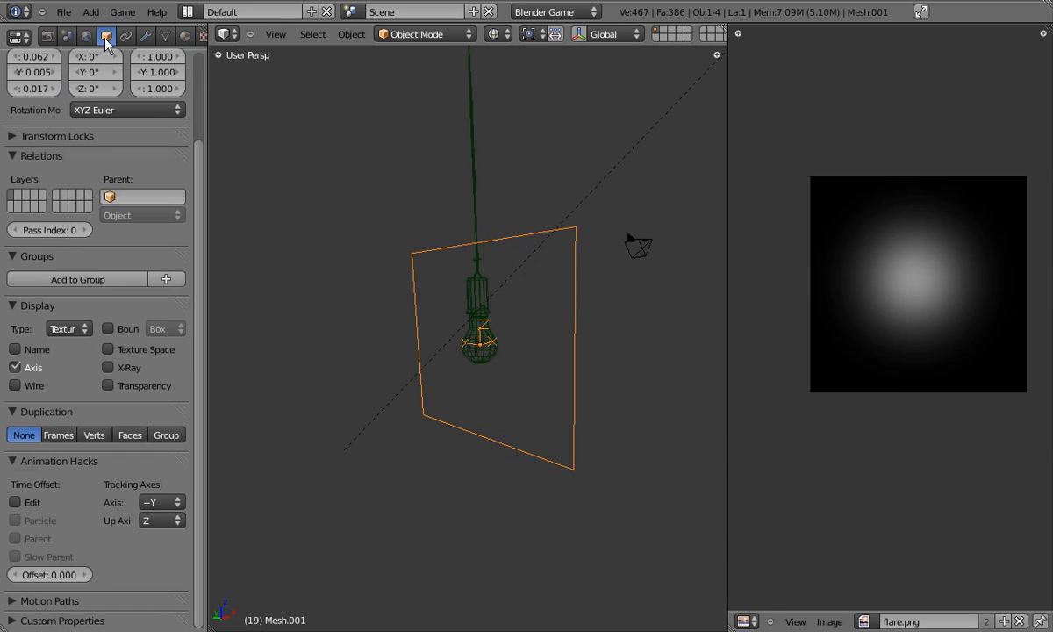
pyautogui.click(52, 283)
pyautogui.click(74, 299)
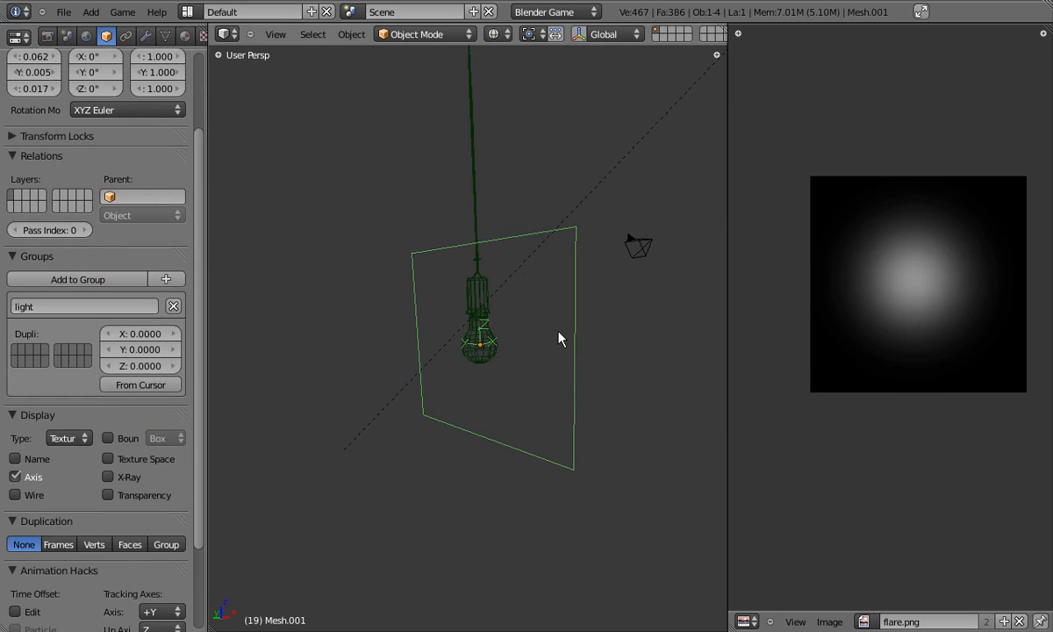
pyautogui.press('p')
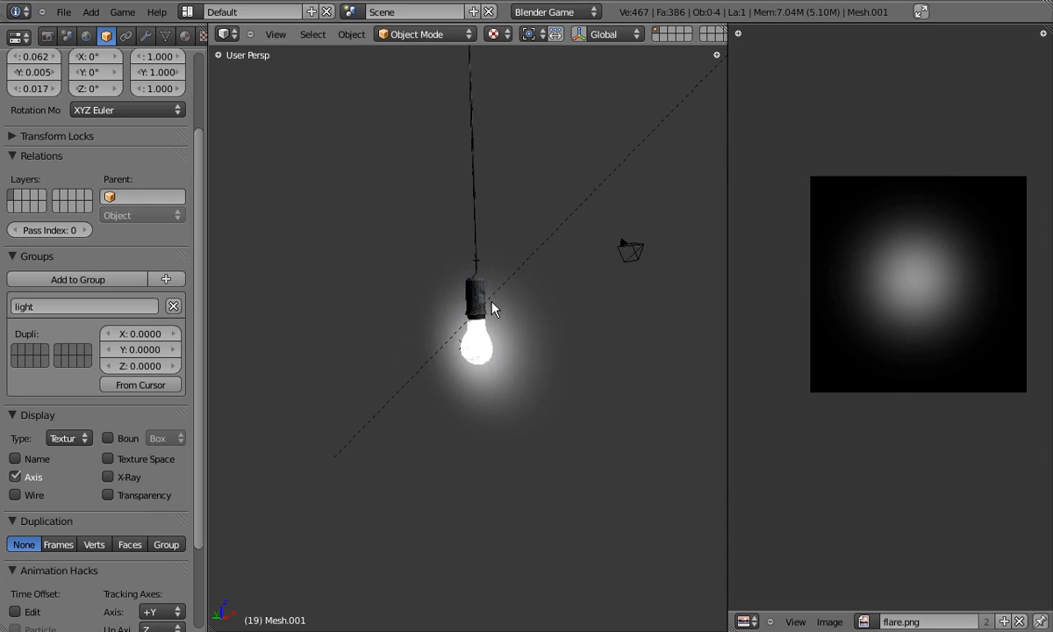
# Save the prop over lights.blend and open warehouse_final.blend from the blends folder.
pyautogui.hotkey('ctrl', 's')
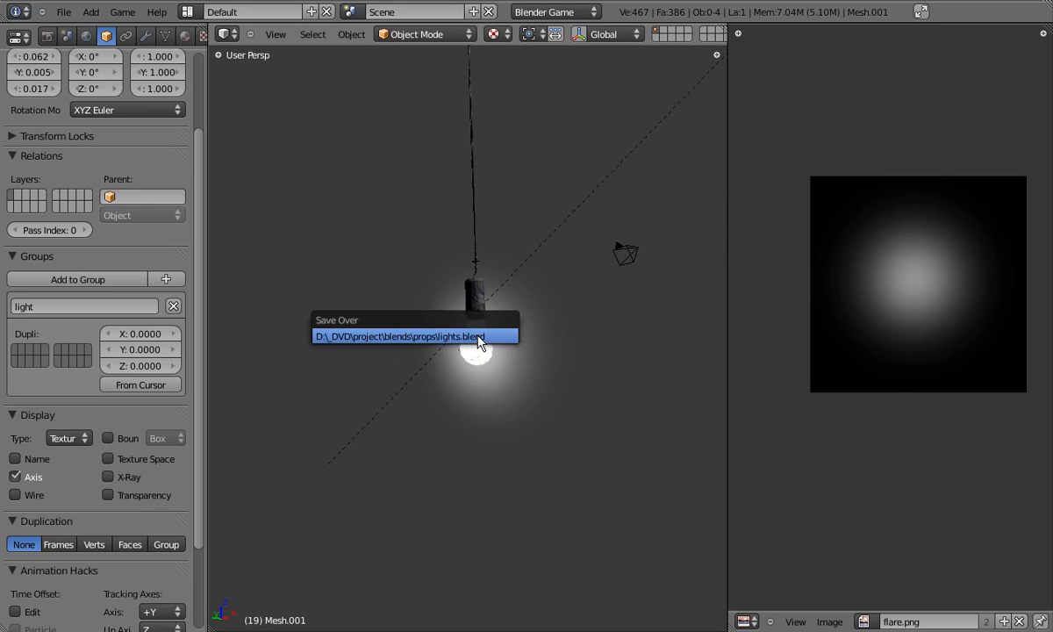
pyautogui.click(479, 342)
pyautogui.hotkey('ctrl', 'o')
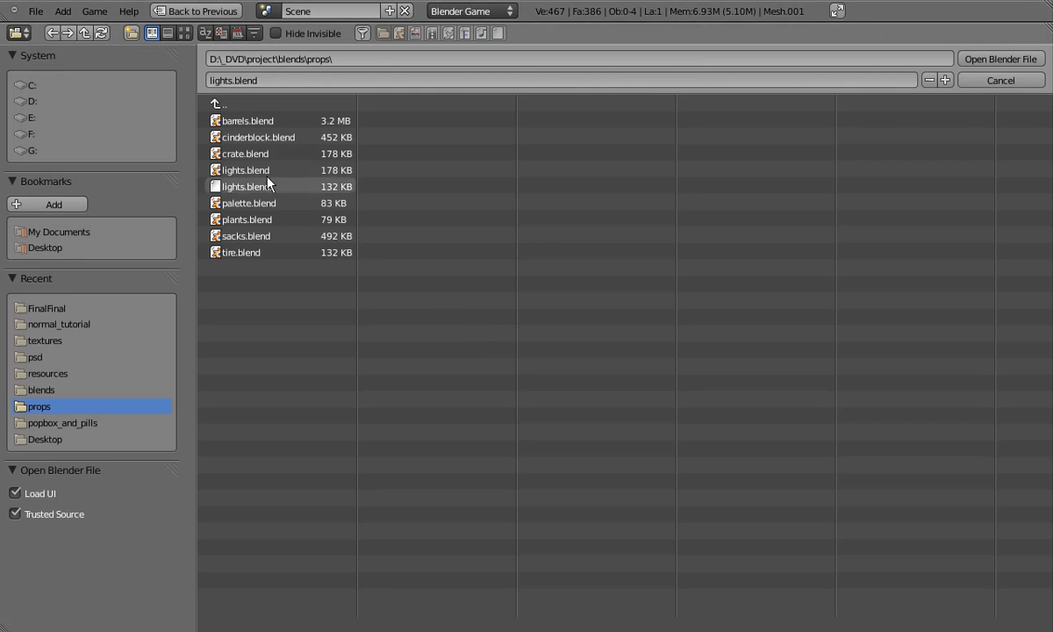
pyautogui.click(226, 102)
pyautogui.doubleClick(255, 155)
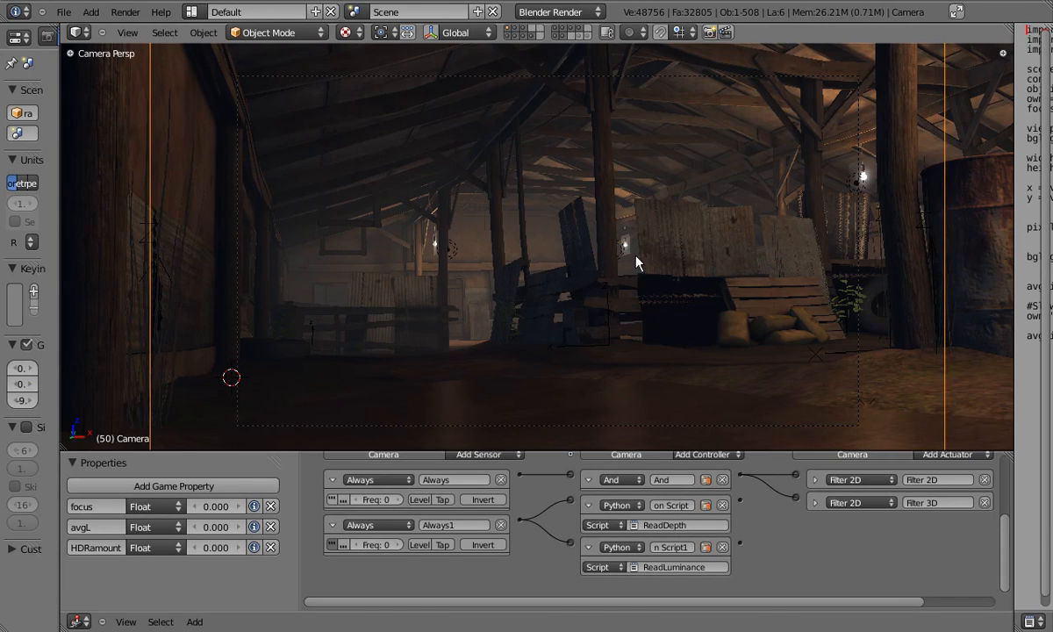
# Run the warehouse game facing a hanging bulb to examine its flare, and look across at the more distant lights.
pyautogui.moveTo(621, 264); pyautogui.dragTo(511, 182, button='middle')
pyautogui.press('p')
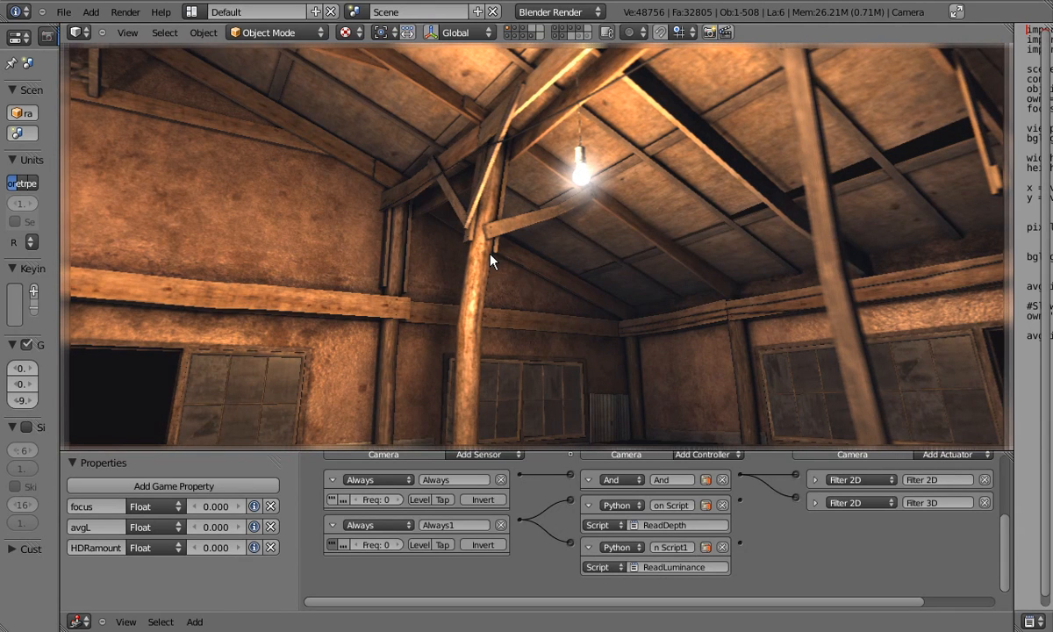
pyautogui.press('Escape')
pyautogui.moveTo(489, 260); pyautogui.dragTo(531, 289, button='middle')
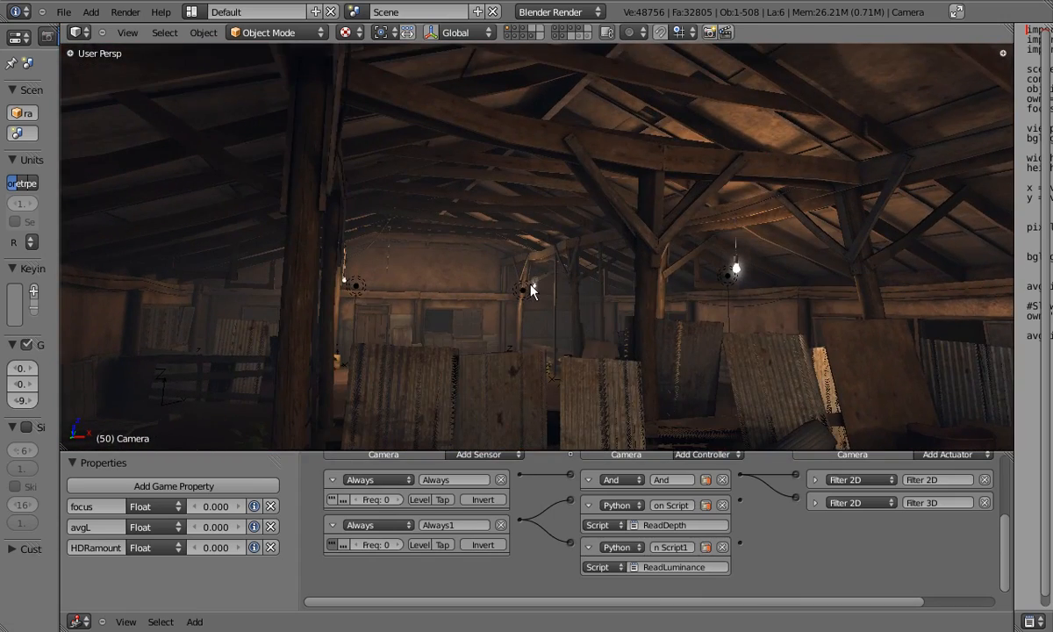
# Reopen lights.blend from the props folder.
pyautogui.hotkey('ctrl', 'o')
pyautogui.doubleClick(254, 120)
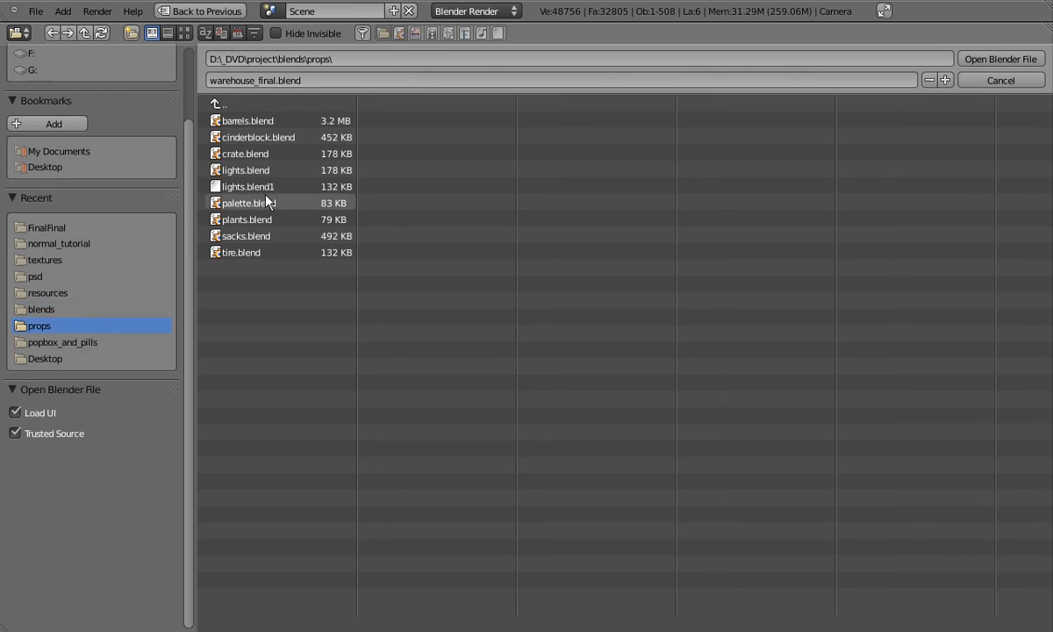
pyautogui.click(255, 171)
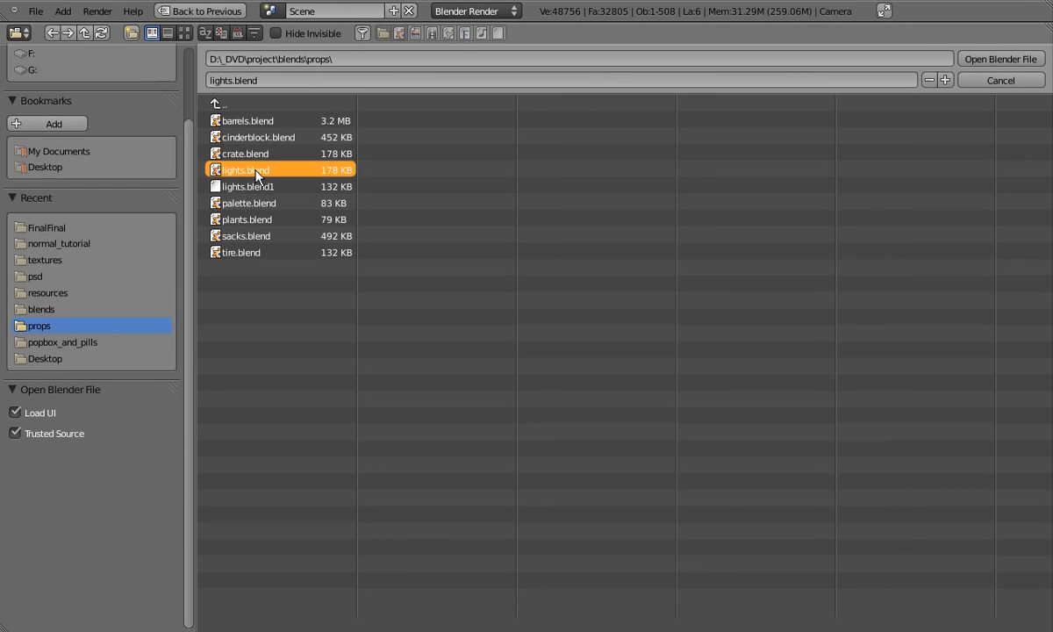
pyautogui.doubleClick(255, 172)
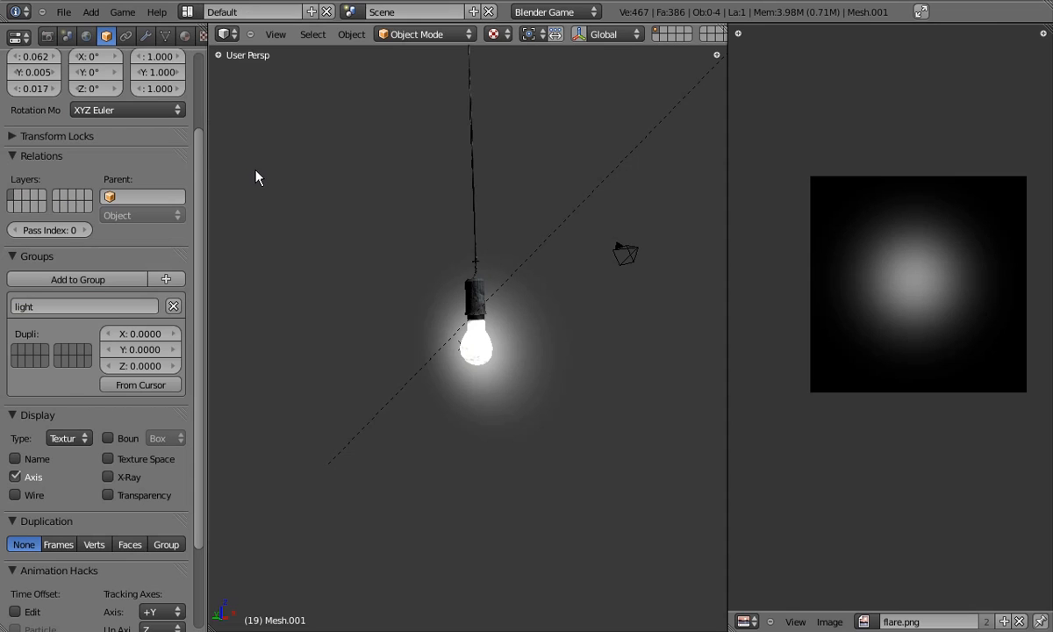
# Enable Exclude Mist on the flare plane's material and save over lights.blend.
pyautogui.rightClick(530, 373)
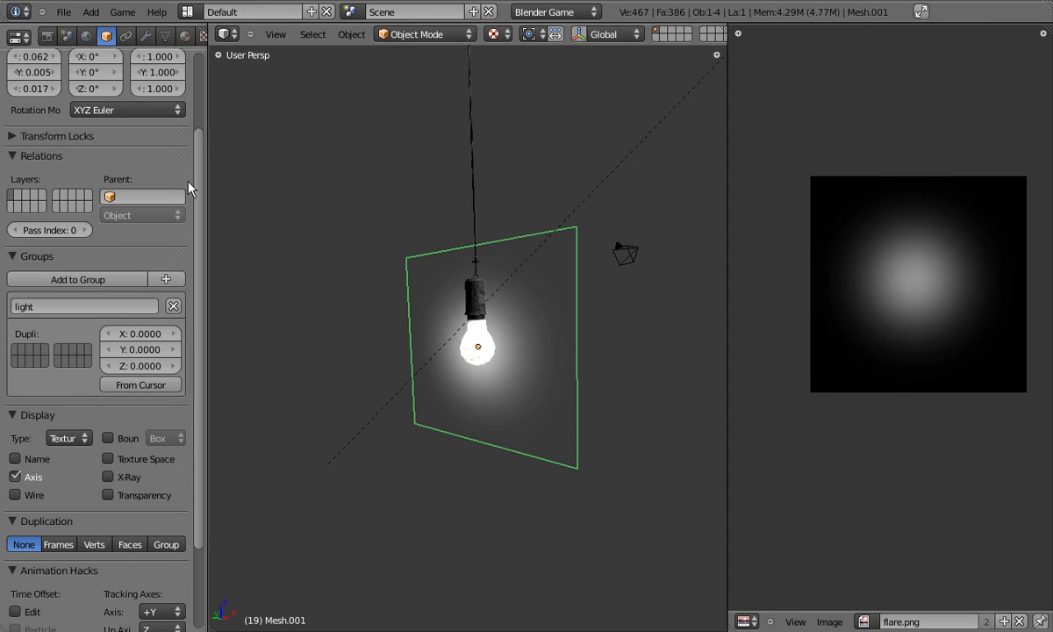
pyautogui.scroll(-5, 185, 155)
pyautogui.scroll(10, 200, 271)
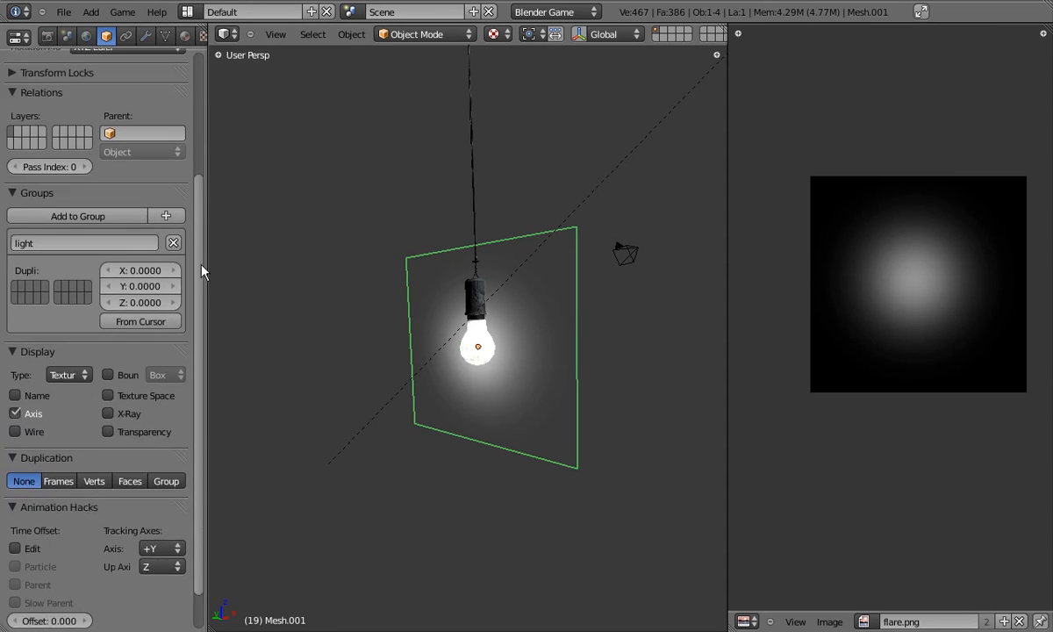
pyautogui.click(184, 36)
pyautogui.moveTo(196, 79); pyautogui.dragTo(204, 282)
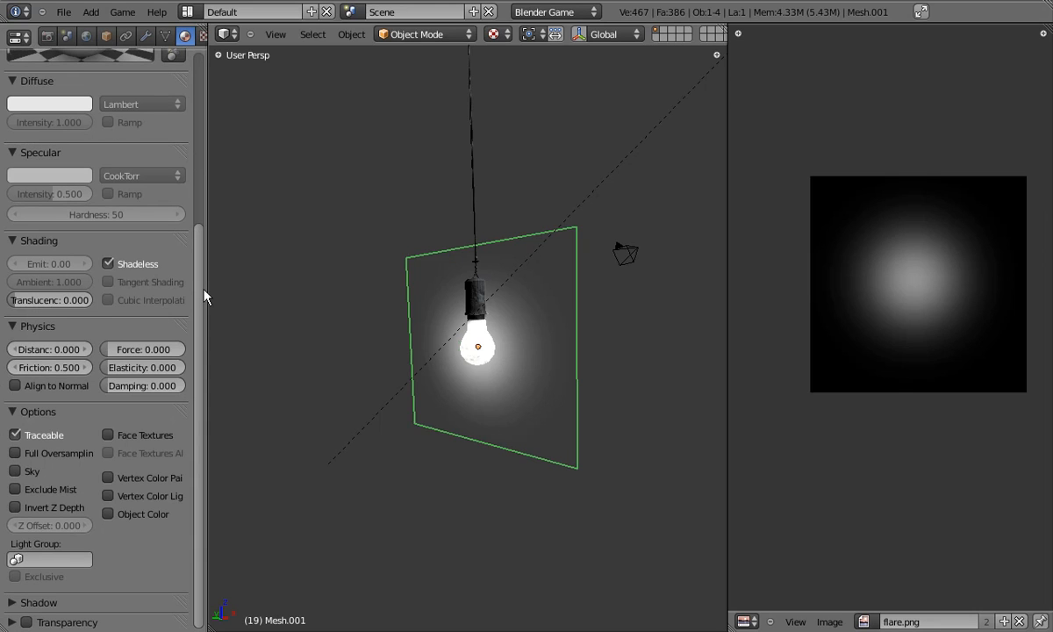
pyautogui.click(15, 488)
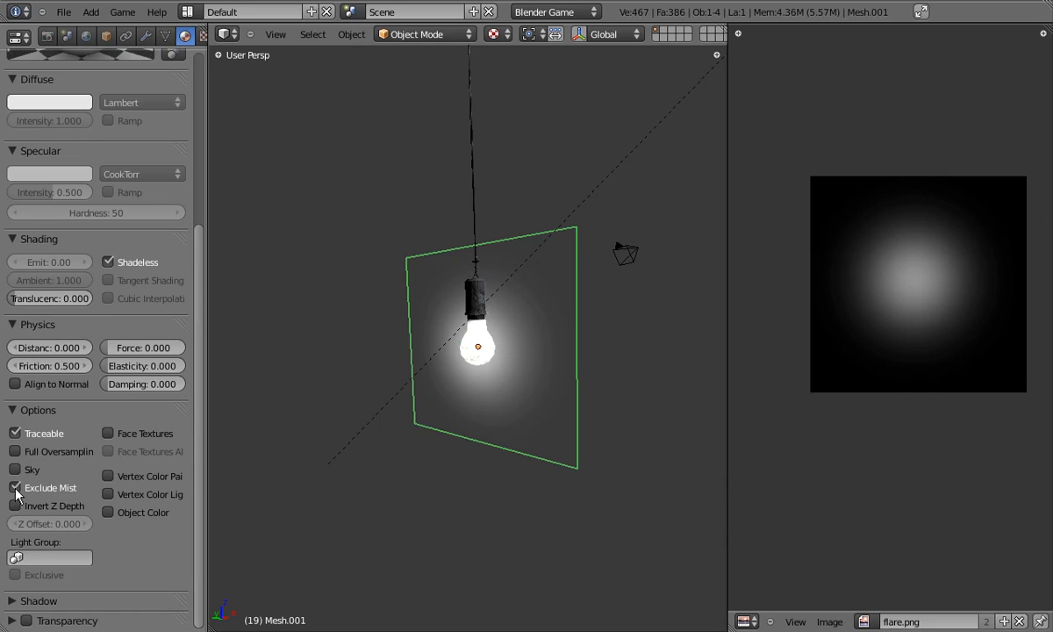
pyautogui.hotkey('ctrl', 's')
pyautogui.click(571, 318)
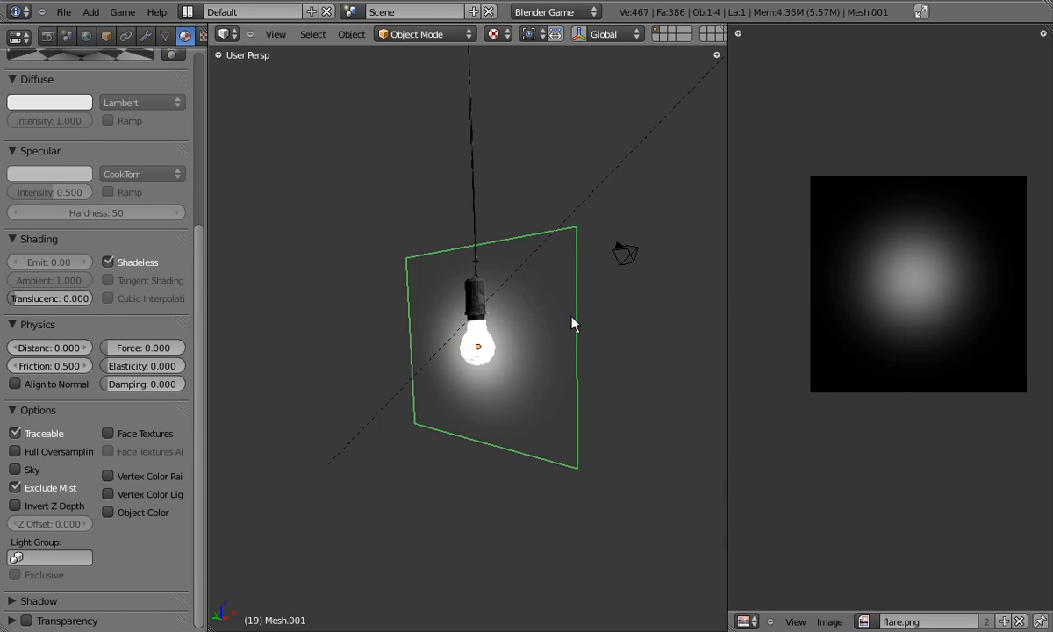
# Open warehouse_final.blend from the blends folder again.
pyautogui.click(923, 11)
pyautogui.hotkey('ctrl', 'o')
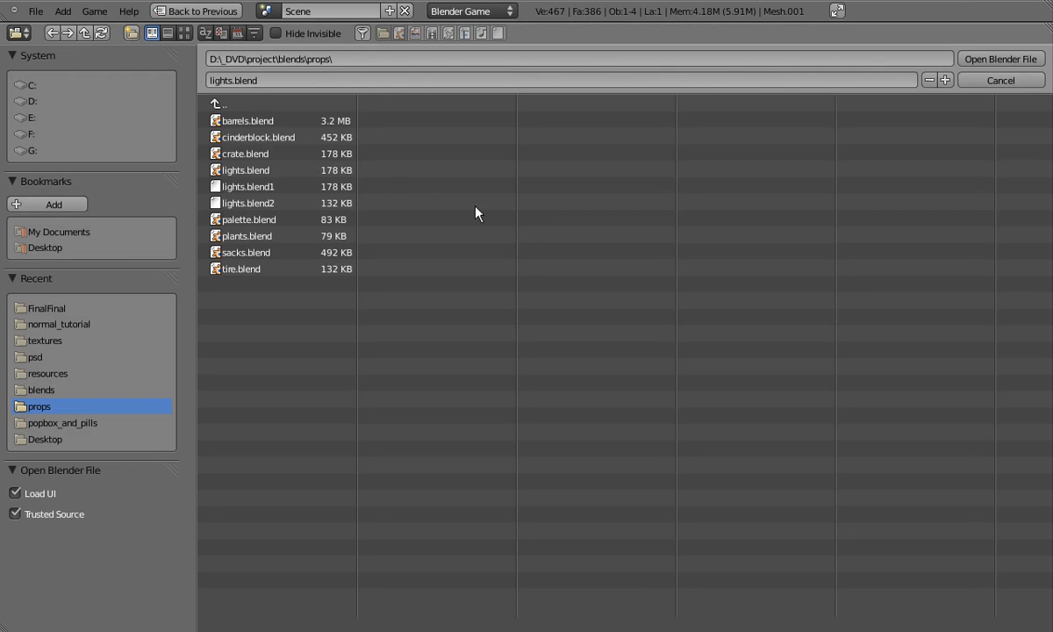
pyautogui.click(230, 103)
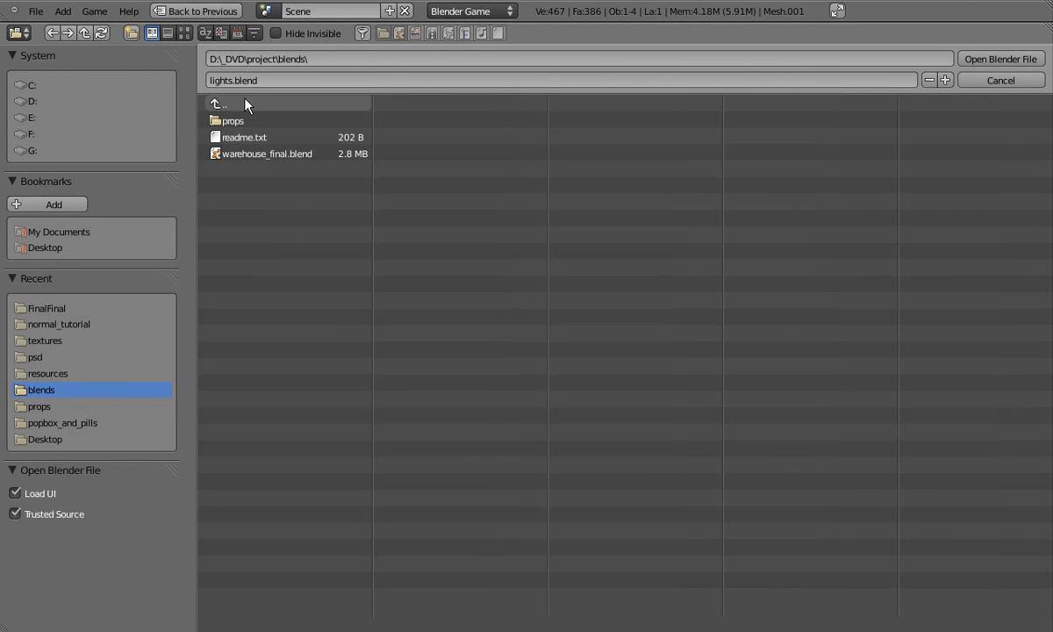
pyautogui.click(248, 154)
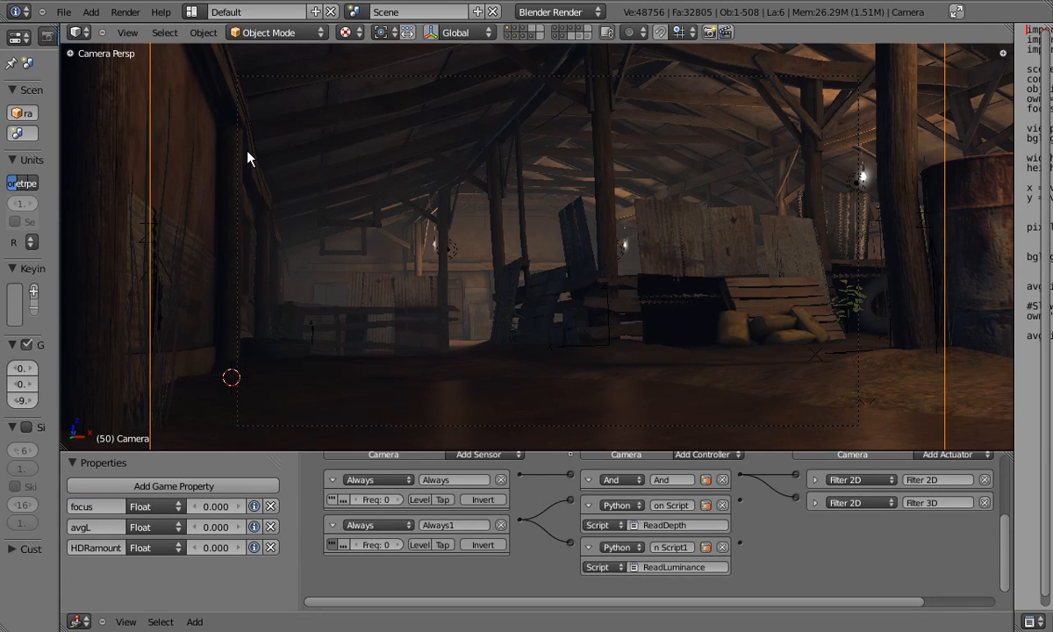
pyautogui.moveTo(645, 274); pyautogui.dragTo(567, 280, button='middle')
pyautogui.scroll(3, 723, 302)
pyautogui.scroll(4, 723, 302)
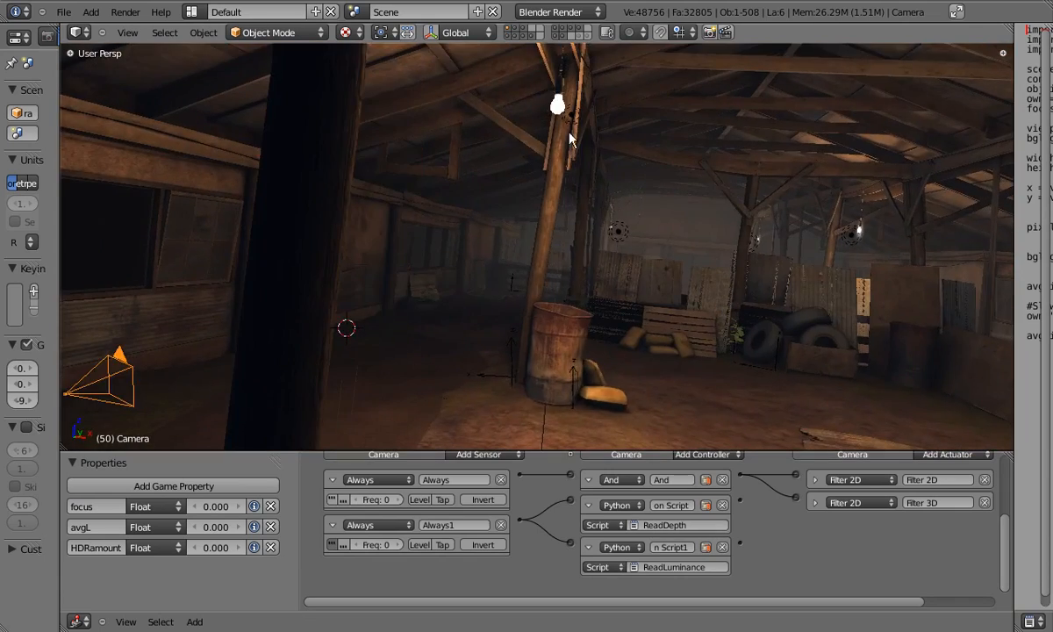
pyautogui.moveTo(570, 135); pyautogui.dragTo(443, 215, button='middle')
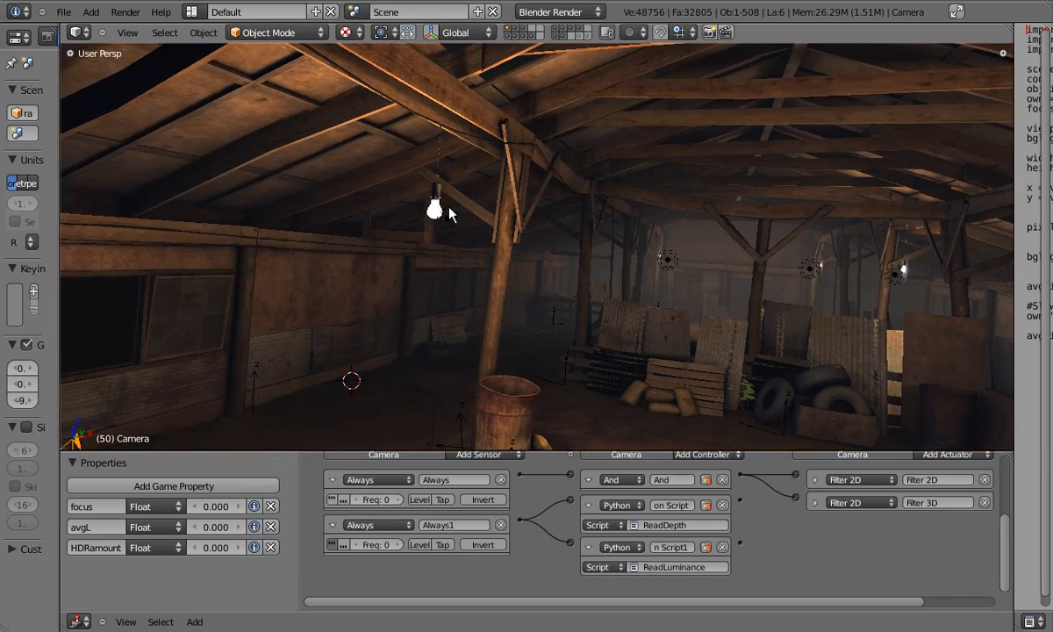
pyautogui.rightClick(434, 210)
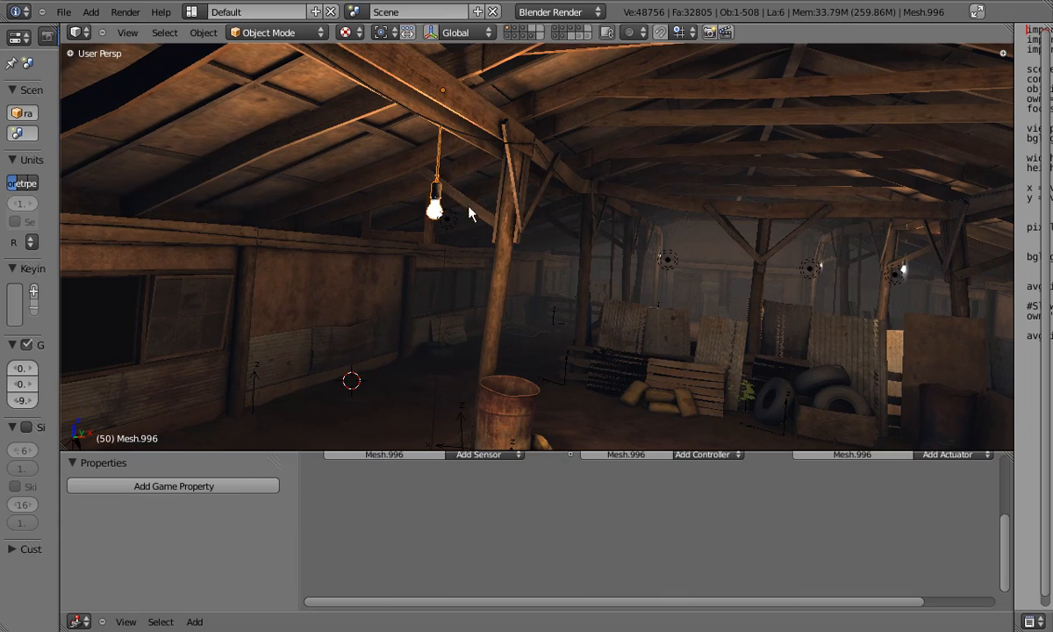
pyautogui.press('g')
pyautogui.rightClick(513, 219)
# Duplicate the flared light and move the copy about -17.6 along the global X axis onto the plain bulb.
pyautogui.moveTo(496, 326); pyautogui.dragTo(798, 221, button='middle')
pyautogui.rightClick(811, 188)
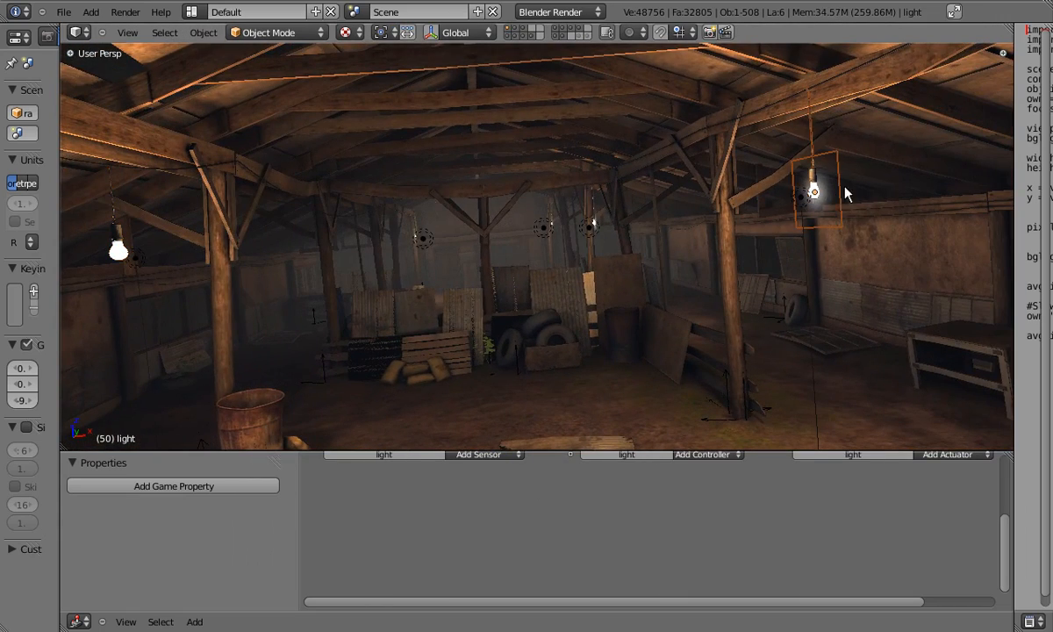
pyautogui.hotkey('shift', 'd')
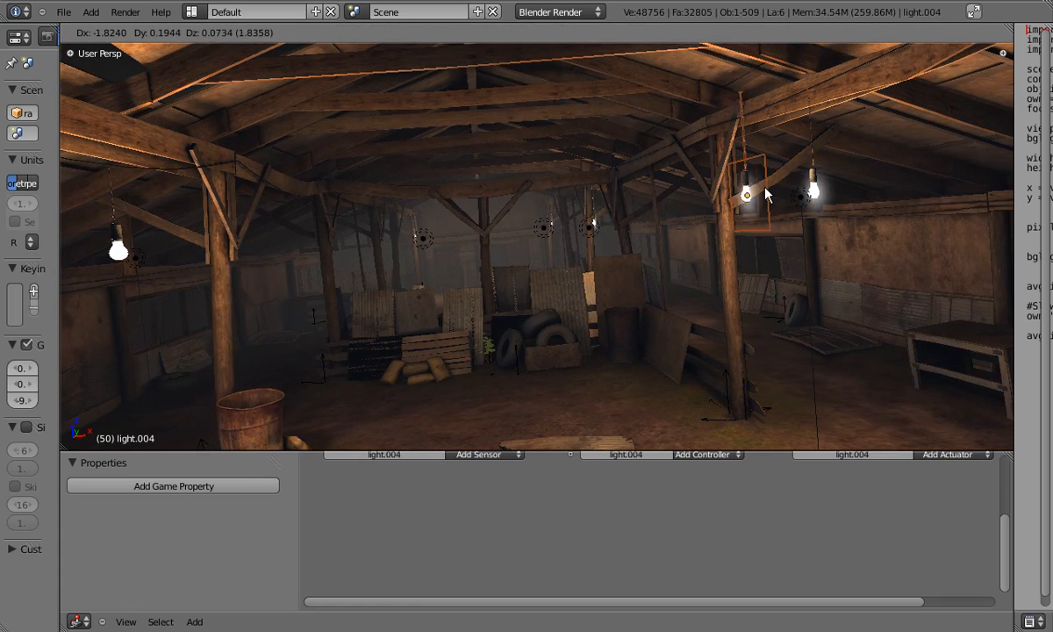
pyautogui.press('x')
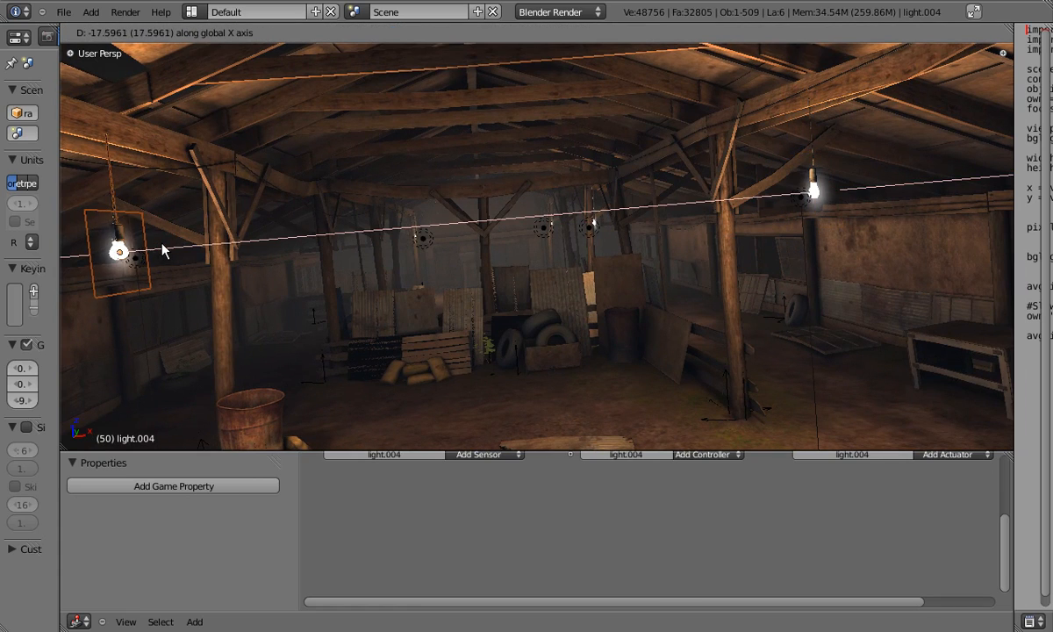
pyautogui.click(160, 229)
# Offset the copied light about -0.35 along the global X axis, just beside the plain bulb.
pyautogui.moveTo(162, 219); pyautogui.dragTo(360, 322, button='middle')
pyautogui.scroll(3, 307, 223)
pyautogui.scroll(2, 362, 322)
pyautogui.hotkey('shift', 'd')
pyautogui.press('x')
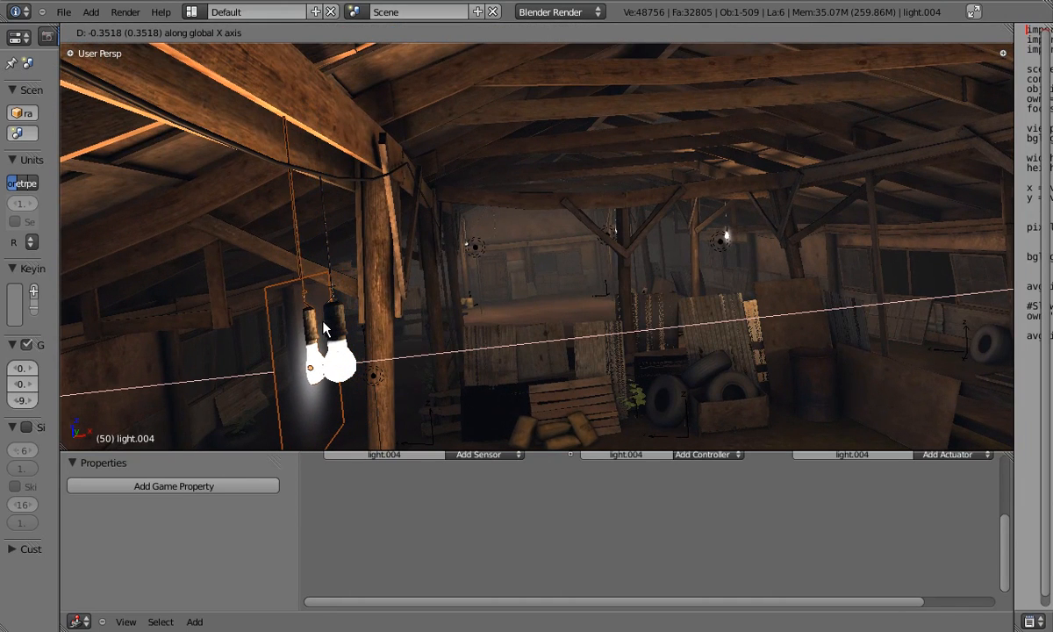
pyautogui.click(324, 322)
# Delete the old plain bulb next to the copied light.
pyautogui.moveTo(324, 322); pyautogui.dragTo(379, 302, button='middle')
pyautogui.rightClick(345, 325)
pyautogui.press('x')
pyautogui.click(346, 328)
# Make the copied light's group duplicates real so the bulb and flare plane become separate objects.
pyautogui.rightClick(309, 353)
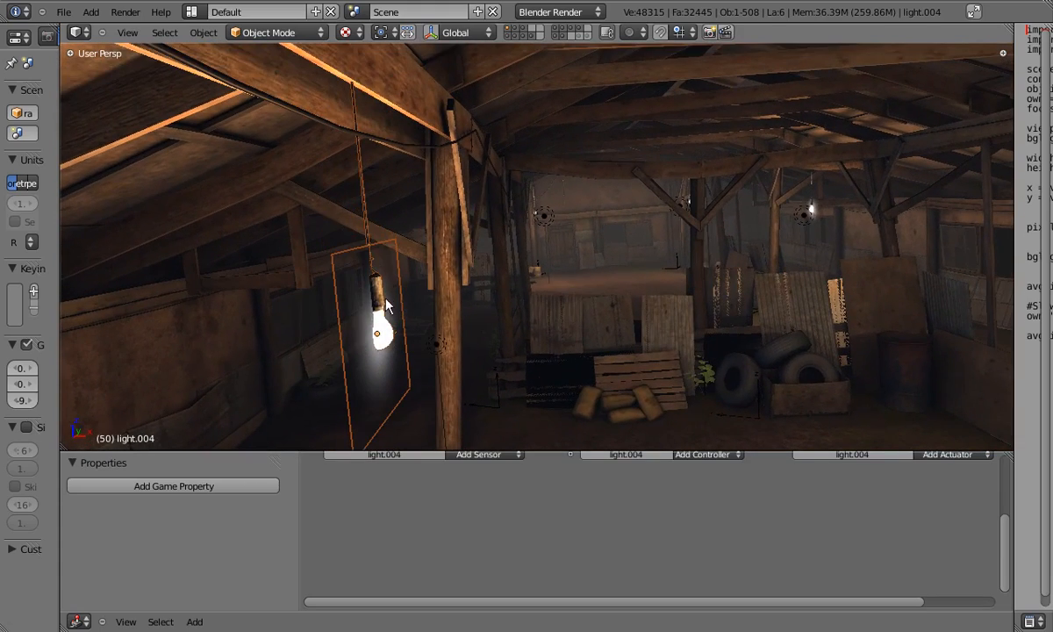
pyautogui.click(198, 33)
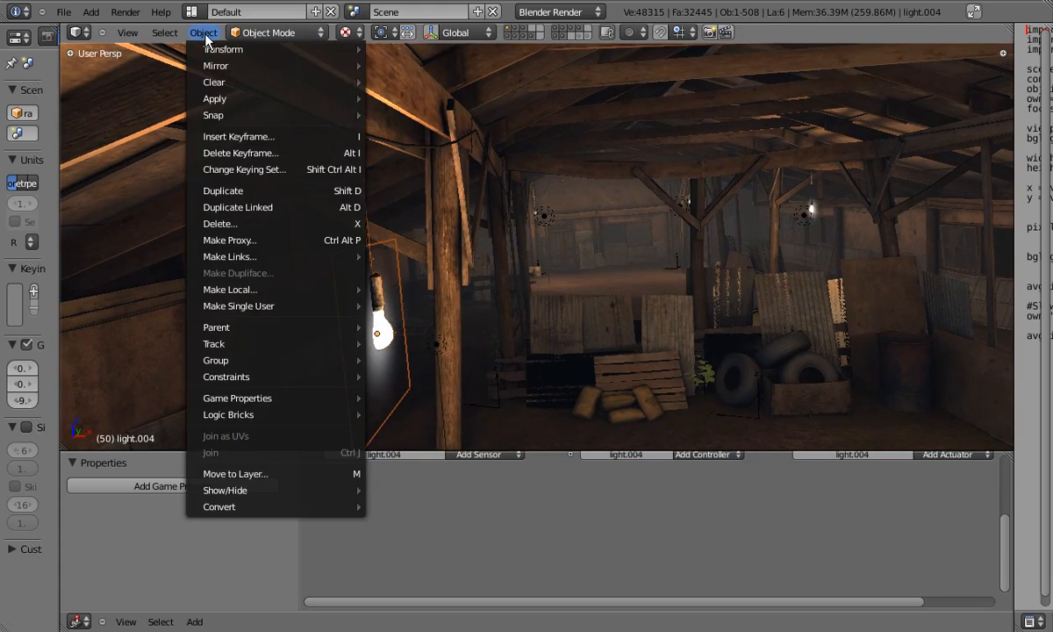
pyautogui.hotkey('ctrl', 'a')
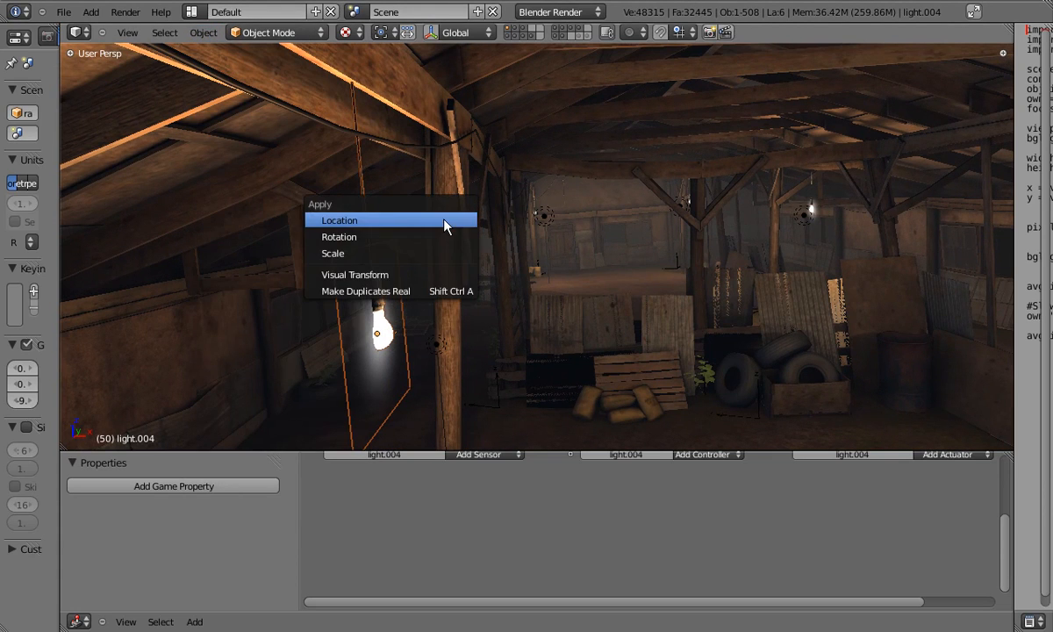
pyautogui.click(396, 346)
pyautogui.press('g')
pyautogui.click(436, 284)
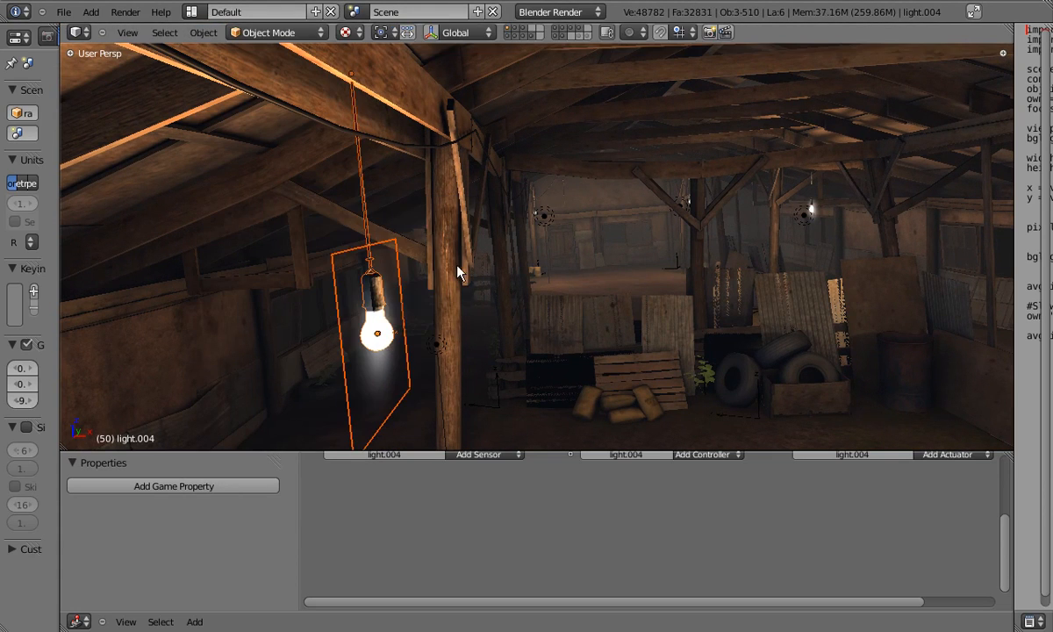
# Switch the viewport to wireframe and delete the leftover group empty inside the bulb.
pyautogui.press('z')
pyautogui.moveTo(436, 279); pyautogui.dragTo(379, 330, button='middle')
pyautogui.rightClick(379, 330)
pyautogui.rightClick(379, 329)
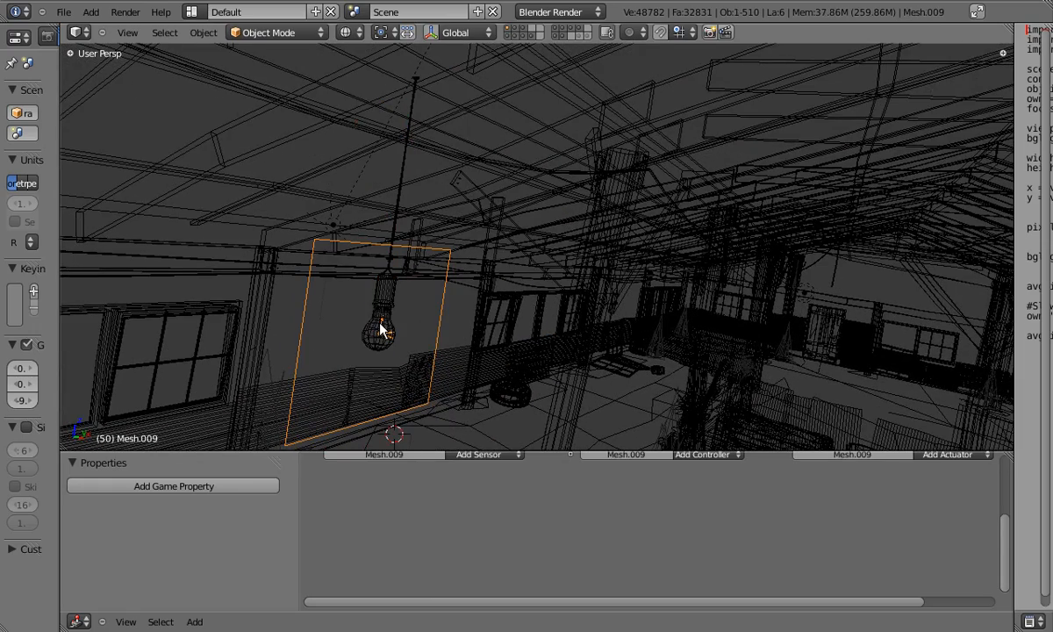
pyautogui.press('x')
pyautogui.press('g')
pyautogui.rightClick(497, 338)
pyautogui.rightClick(376, 332)
pyautogui.press('g')
pyautogui.rightClick(391, 337)
pyautogui.rightClick(378, 331)
pyautogui.rightClick(378, 329)
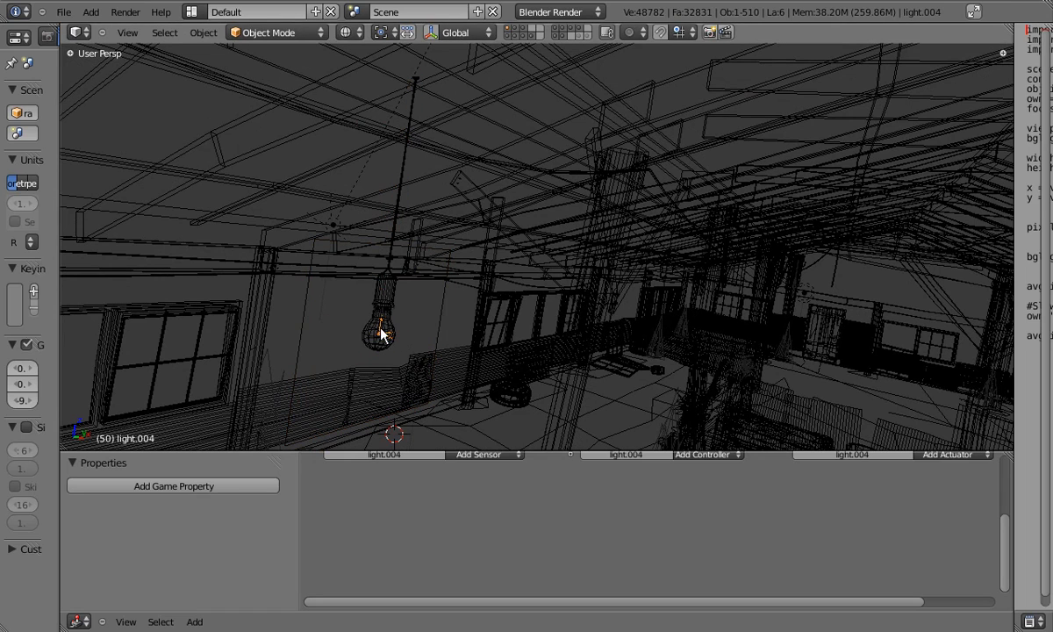
pyautogui.press('Delete')
# Select the bulb and its flare plane together and duplicate both in place.
pyautogui.rightClick(399, 336)
pyautogui.rightClick(445, 322)
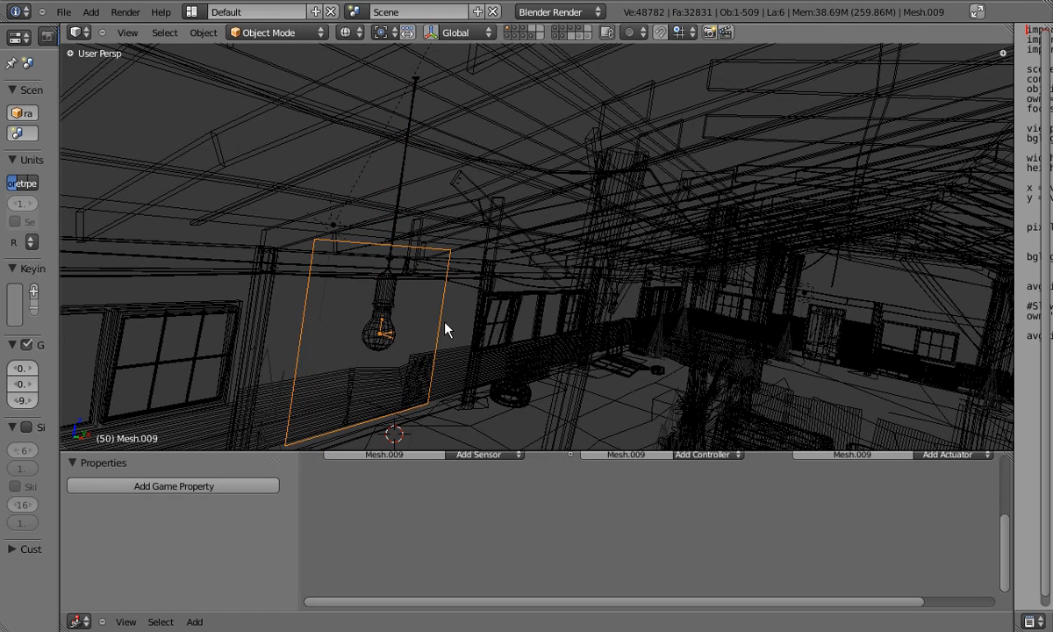
pyautogui.moveTo(365, 318); pyautogui.dragTo(368, 330, button='middle')
pyautogui.rightClick(389, 312)
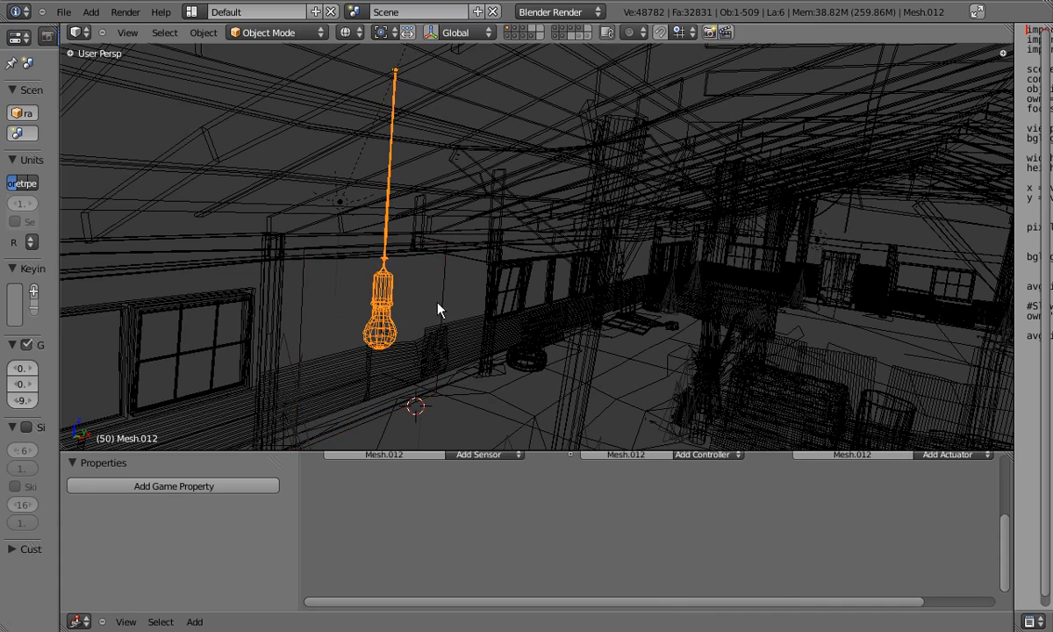
pyautogui.rightClick(393, 302)
pyautogui.rightClick(392, 302)
pyautogui.rightClick(391, 304)
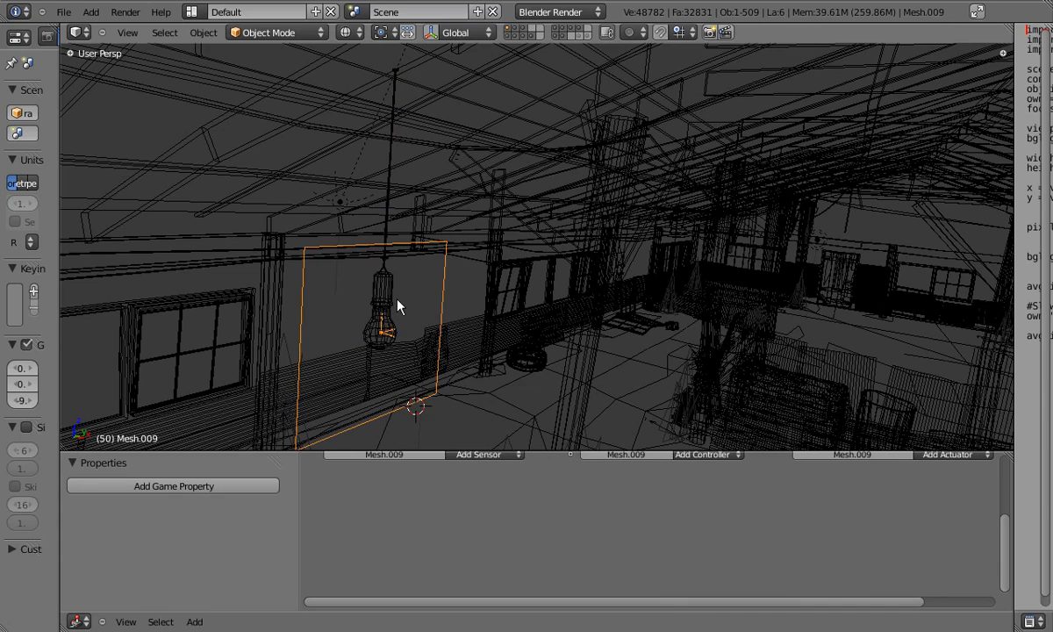
pyautogui.keyDown('shift'); pyautogui.rightClick(396, 300); pyautogui.keyUp('shift')
pyautogui.hotkey('shift', 'd')
pyautogui.rightClick(410, 299)
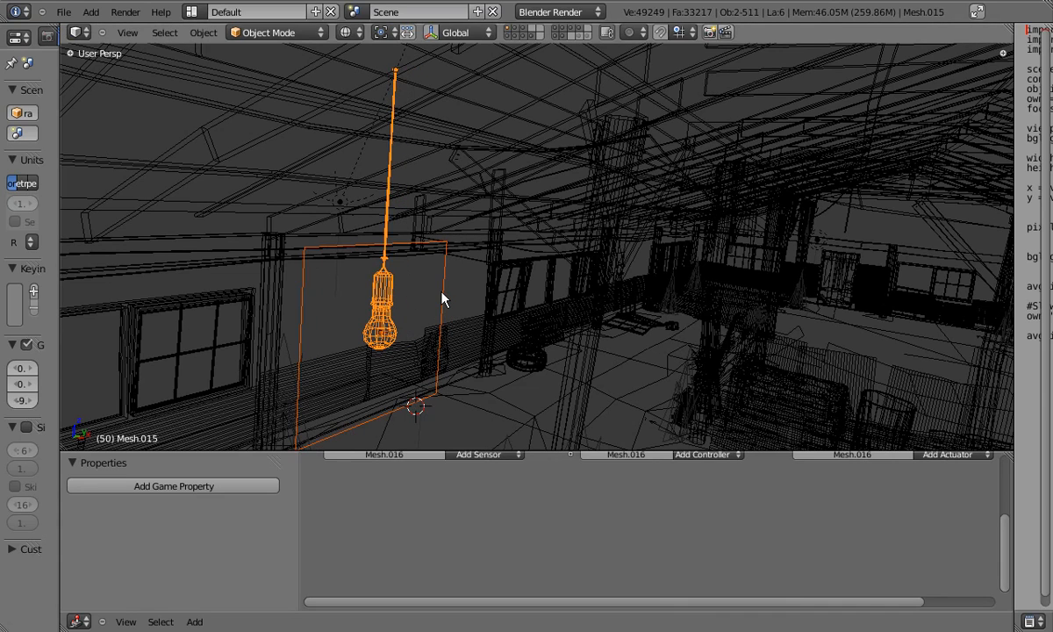
# Move the duplicated bulb and flare plane up along Z and delete the original pair below.
pyautogui.scroll(4, 382, 304)
pyautogui.scroll(-2, 384, 305)
pyautogui.moveTo(384, 306); pyautogui.dragTo(356, 307, button='middle')
pyautogui.press('g')
pyautogui.press('z')
pyautogui.click(416, 156)
pyautogui.rightClick(393, 318)
pyautogui.keyDown('shift'); pyautogui.rightClick(462, 417); pyautogui.keyUp('shift')
pyautogui.press('x')
pyautogui.click(461, 419)
# Select the raised bulb and flare plane together and lower them along Z.
pyautogui.rightClick(411, 213)
pyautogui.rightClick(412, 213)
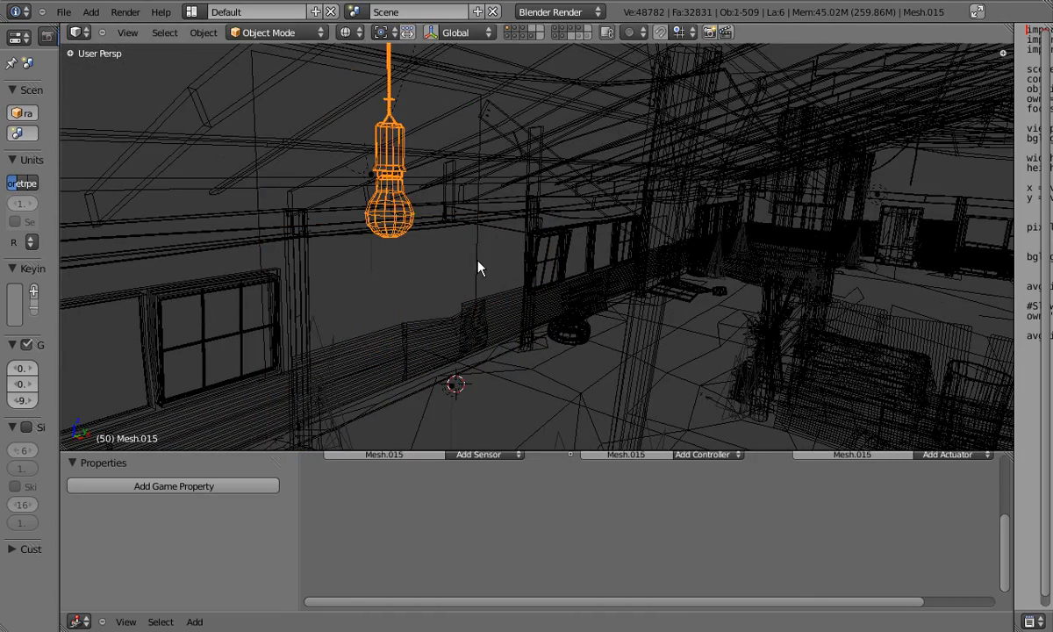
pyautogui.keyDown('shift'); pyautogui.rightClick(477, 261); pyautogui.keyUp('shift')
pyautogui.press('g')
pyautogui.press('z')
pyautogui.click(478, 347)
pyautogui.moveTo(478, 348); pyautogui.dragTo(477, 358, button='middle')
pyautogui.rightClick(388, 239)
pyautogui.rightClick(395, 237)
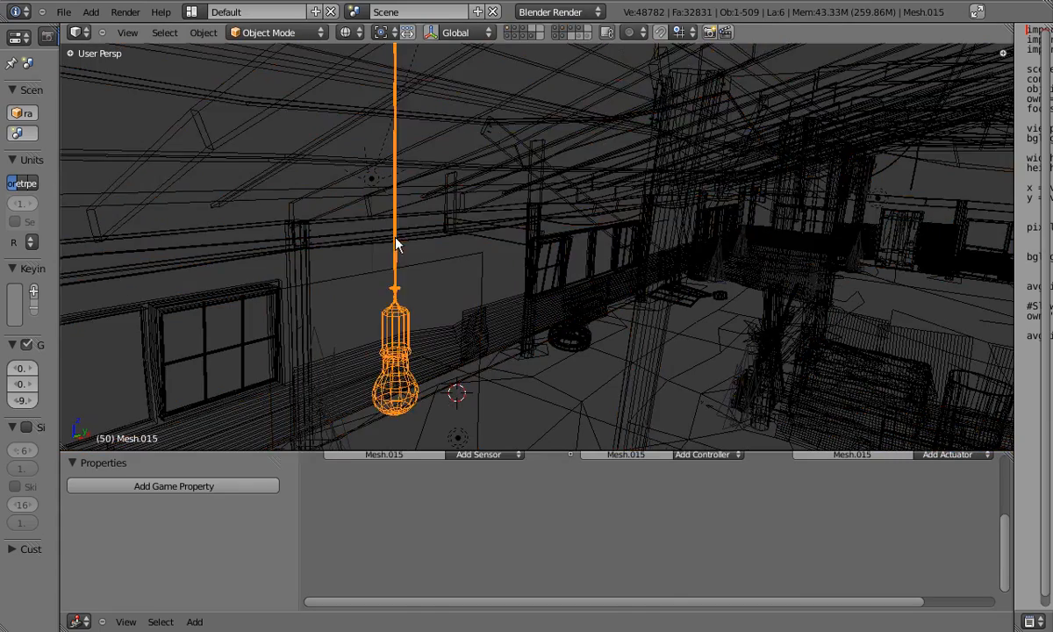
# Edit the bulb mesh and delete the faces of the uppermost section of its hanging wire.
pyautogui.press('Tab')
pyautogui.keyDown('shift'); pyautogui.moveTo(395, 240); pyautogui.dragTo(399, 258, button='middle'); pyautogui.keyUp('shift')
pyautogui.press('a')
pyautogui.press('b')
pyautogui.moveTo(352, 79); pyautogui.dragTo(449, 175)
pyautogui.press('z')
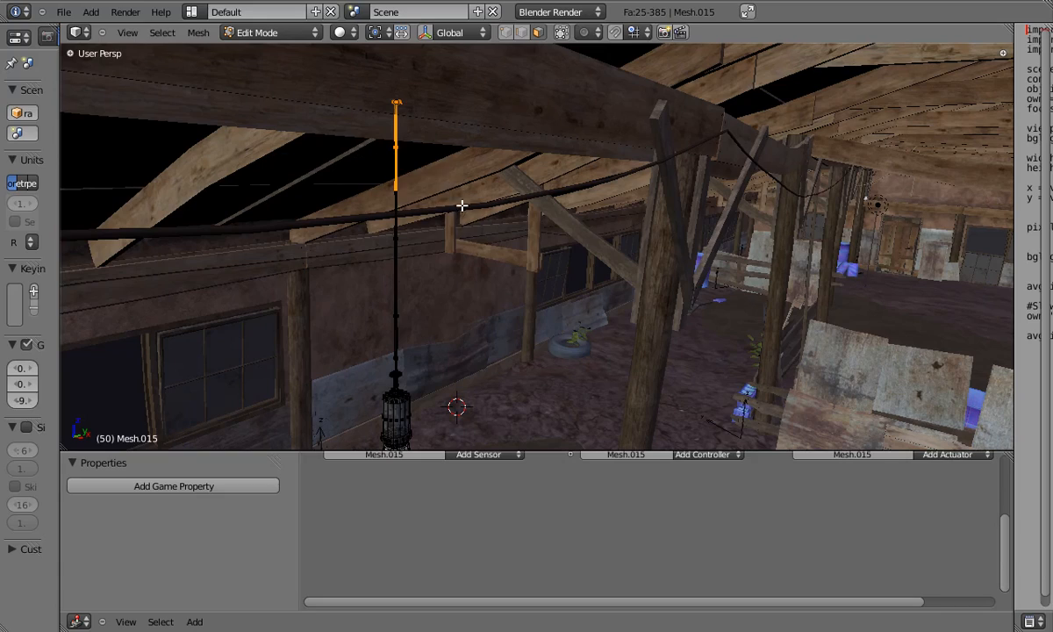
pyautogui.press('x')
pyautogui.click(435, 240)
# Switch to vertex selection, move the vertices at the shortened wire's upper end along Z, and leave mesh editing.
pyautogui.press('a')
pyautogui.press('a')
pyautogui.press('z')
pyautogui.rightClick(400, 211)
pyautogui.press('b')
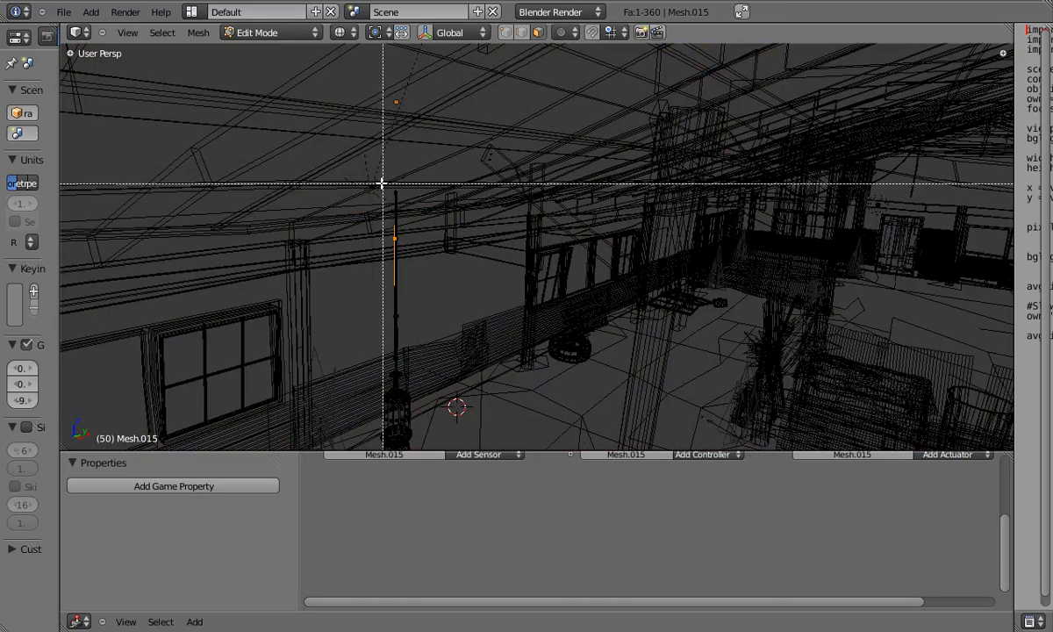
pyautogui.click(503, 34)
pyautogui.press('a')
pyautogui.press('b')
pyautogui.moveTo(368, 160); pyautogui.dragTo(448, 212)
pyautogui.press('z')
pyautogui.moveTo(448, 212)
pyautogui.mouseDown(button='middle')
pyautogui.moveTo(419, 214)
pyautogui.moveTo(409, 255)
pyautogui.mouseUp(button='middle')
pyautogui.press('g')
pyautogui.press('z')
pyautogui.click(416, 219)
pyautogui.press('Tab')
# Select the bulb and its flare plane together and move them about 0.16 along the global X axis.
pyautogui.press('z')
pyautogui.moveTo(419, 395)
pyautogui.keyDown('shift'); pyautogui.mouseDown(button='middle')
pyautogui.moveTo(441, 323)
pyautogui.moveTo(447, 337)
pyautogui.moveTo(437, 240)
pyautogui.moveTo(444, 220)
pyautogui.moveTo(466, 218)
pyautogui.mouseUp(button='middle'); pyautogui.keyUp('shift')
pyautogui.rightClick(499, 341)
pyautogui.keyDown('shift'); pyautogui.rightClick(455, 339); pyautogui.keyUp('shift')
pyautogui.press('z')
pyautogui.press('g')
pyautogui.press('x')
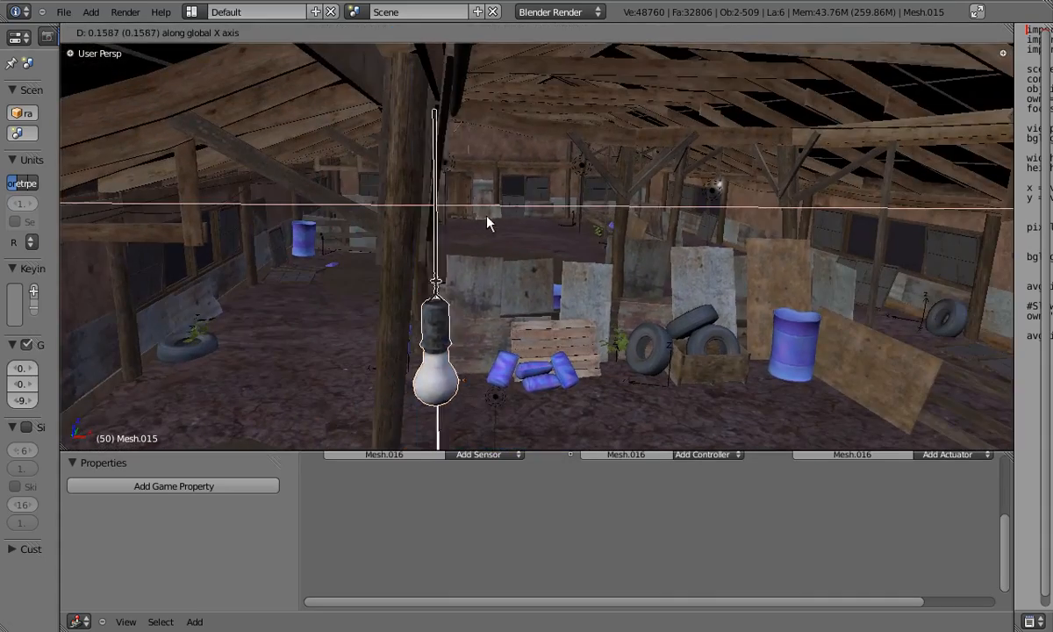
pyautogui.click(494, 215)
# Check the flared bulb in the running game, return to editing, and save over warehouse_final.blend.
pyautogui.moveTo(454, 103); pyautogui.dragTo(494, 219, button='middle')
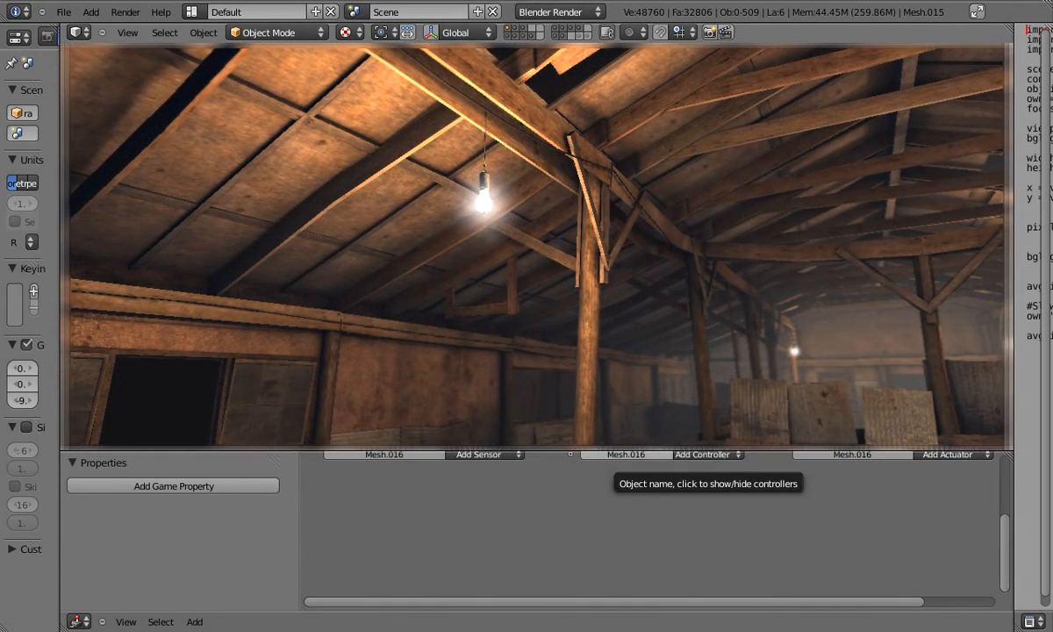
pyautogui.press('Escape')
pyautogui.moveTo(520, 155); pyautogui.dragTo(700, 381, button='middle')
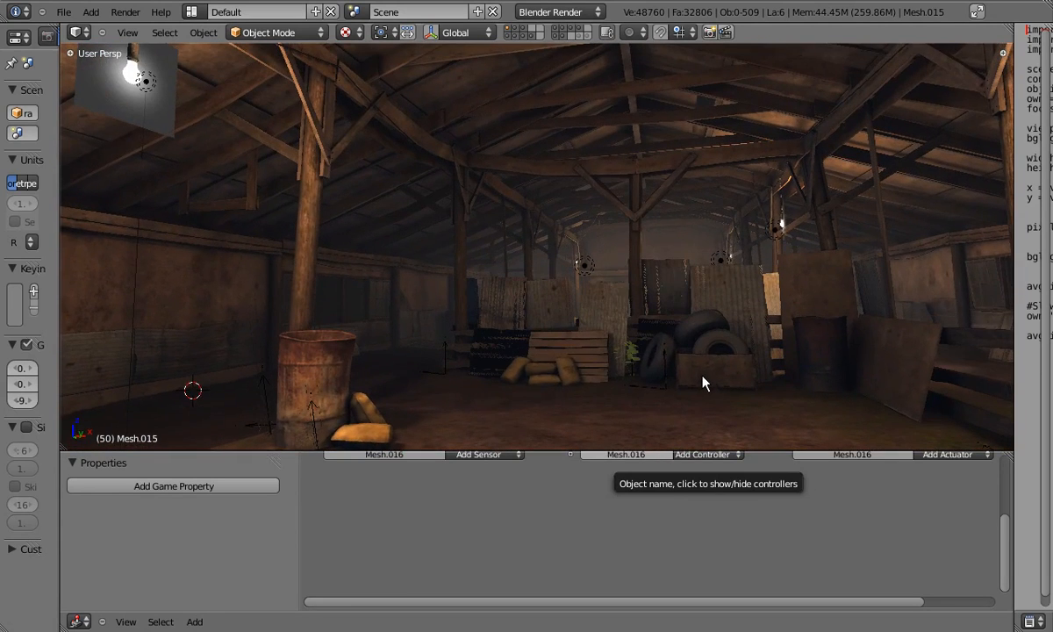
pyautogui.hotkey('ctrl', 's')
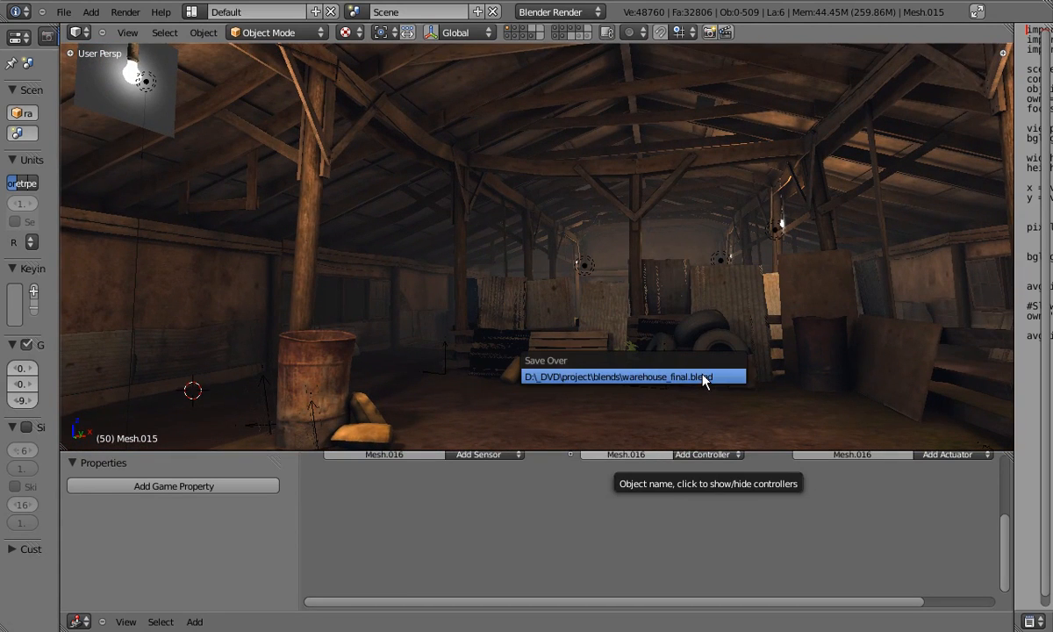